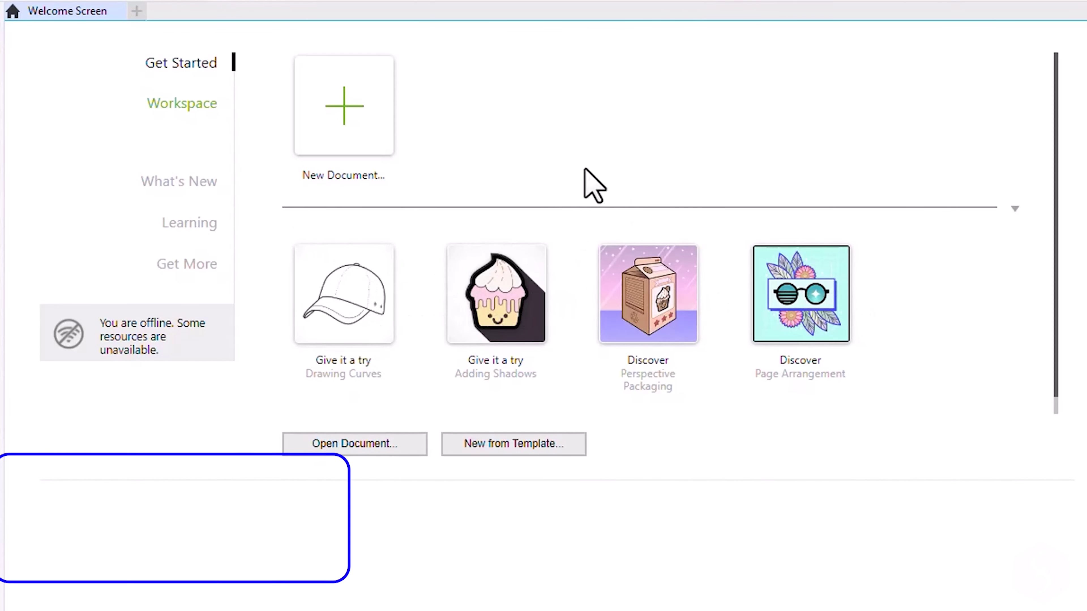
Step: Create a 2-page document from the CorelDRAW Default letter preset, measured in millimetres
{"action": "left_click", "coordinate": [344, 109]}
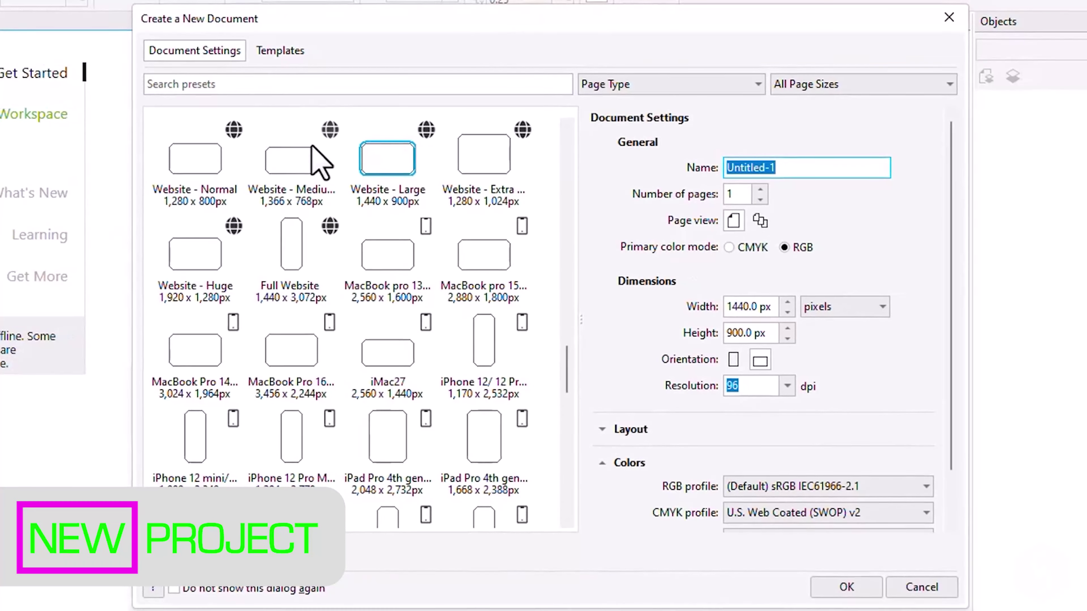
{"action": "left_click", "coordinate": [708, 359]}
{"action": "left_click_drag", "start_coordinate": [566, 377], "coordinate": [553, 182]}
{"action": "left_click", "coordinate": [269, 51]}
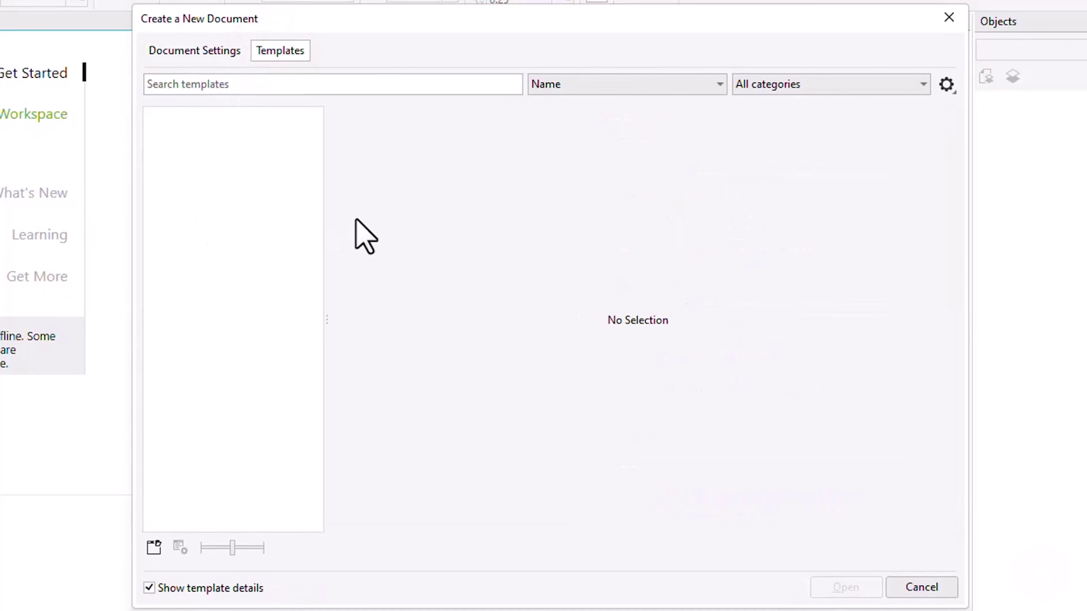
{"action": "scroll", "coordinate": [456, 270], "scroll_direction": "down", "scroll_amount": 3}
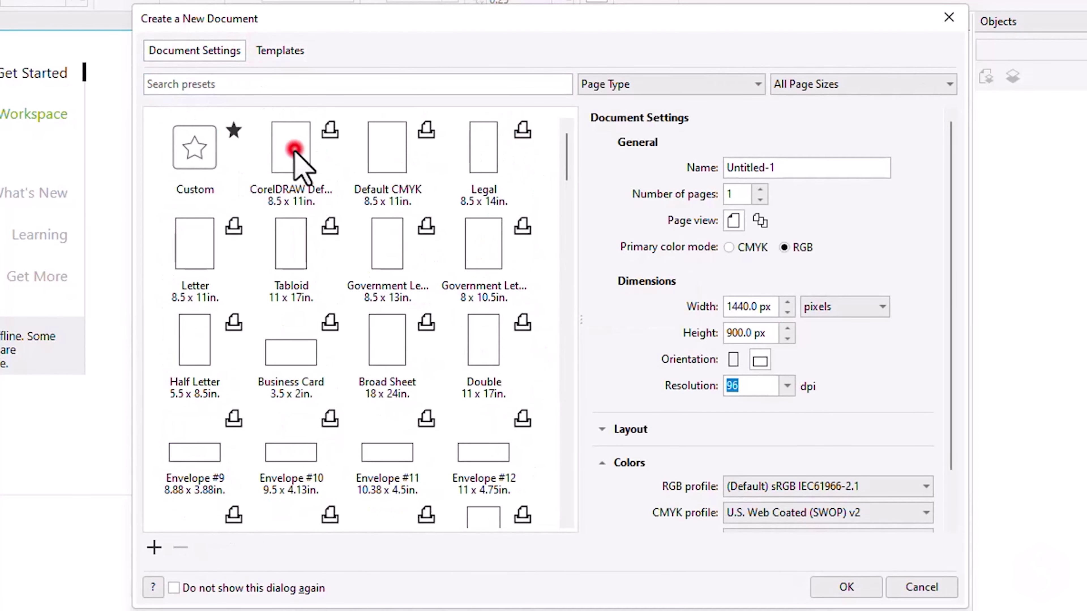
{"action": "left_click", "coordinate": [295, 150]}
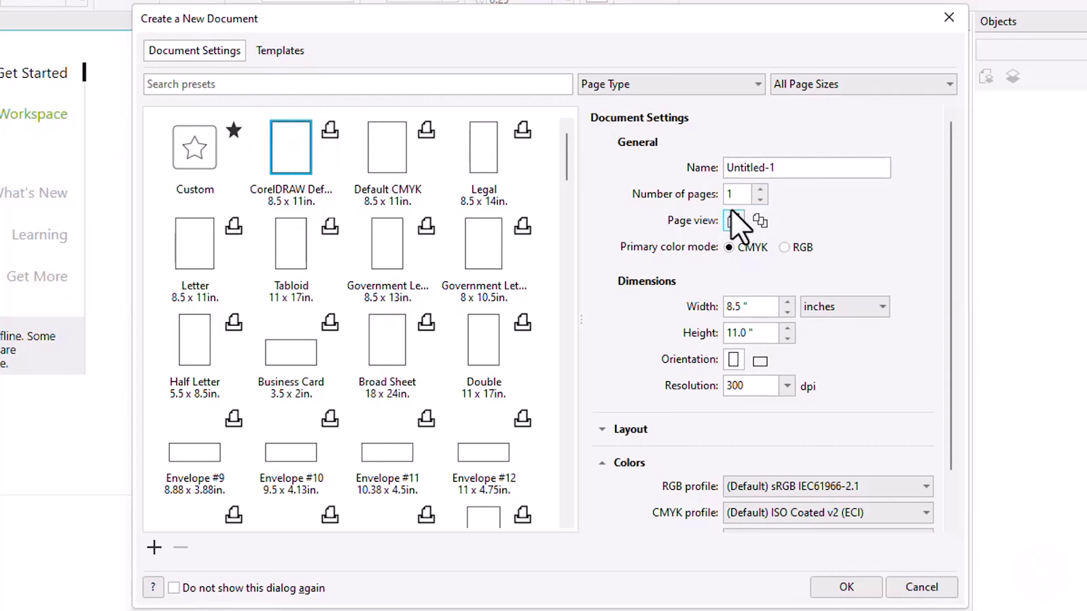
{"action": "left_click_drag", "start_coordinate": [796, 170], "coordinate": [703, 167]}
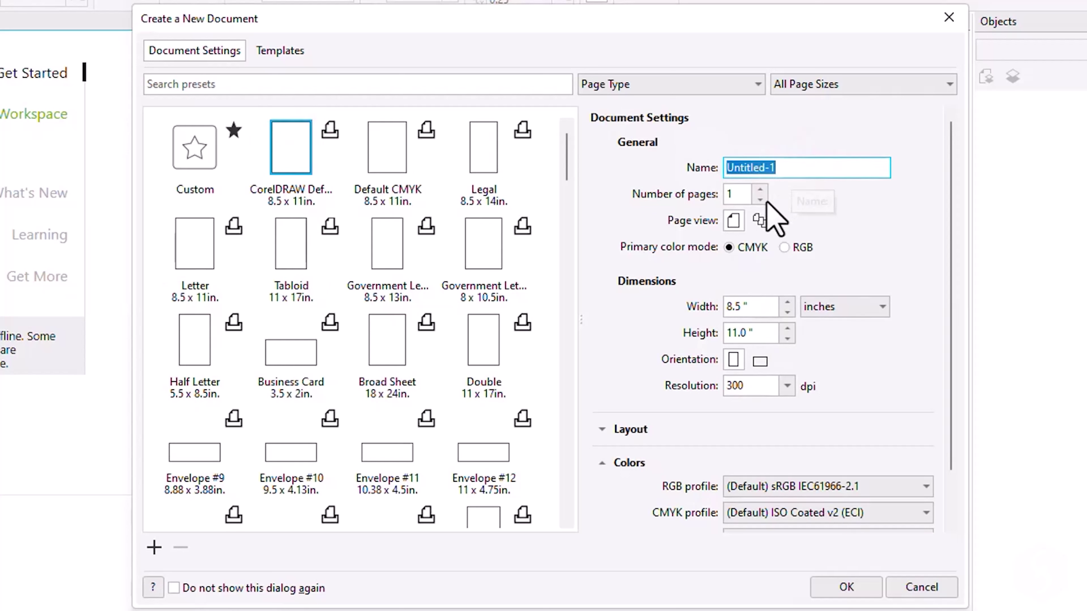
{"action": "left_click", "coordinate": [760, 189]}
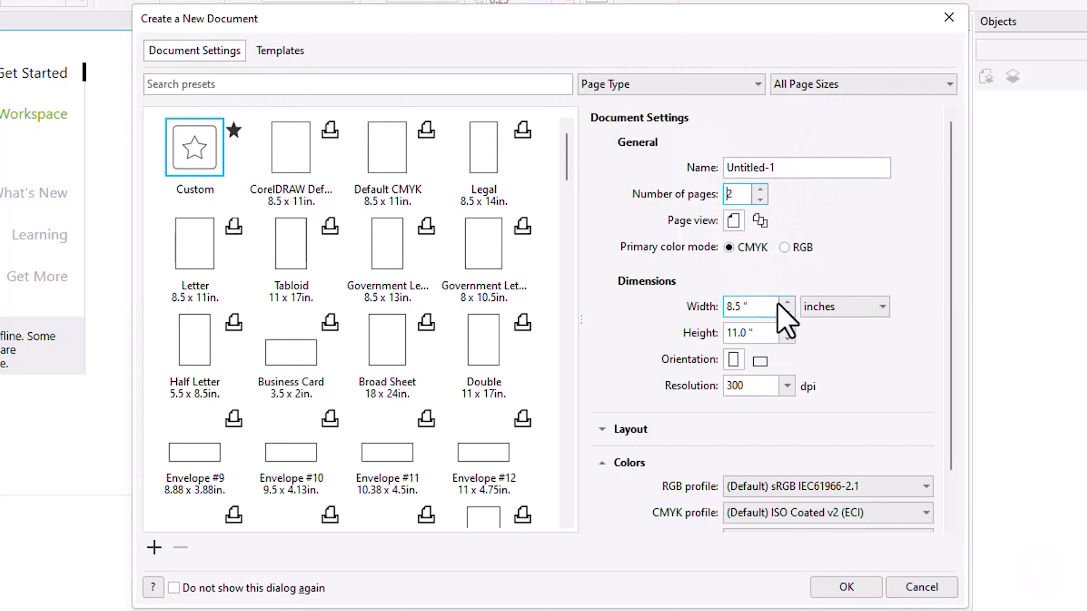
{"action": "left_click", "coordinate": [857, 307]}
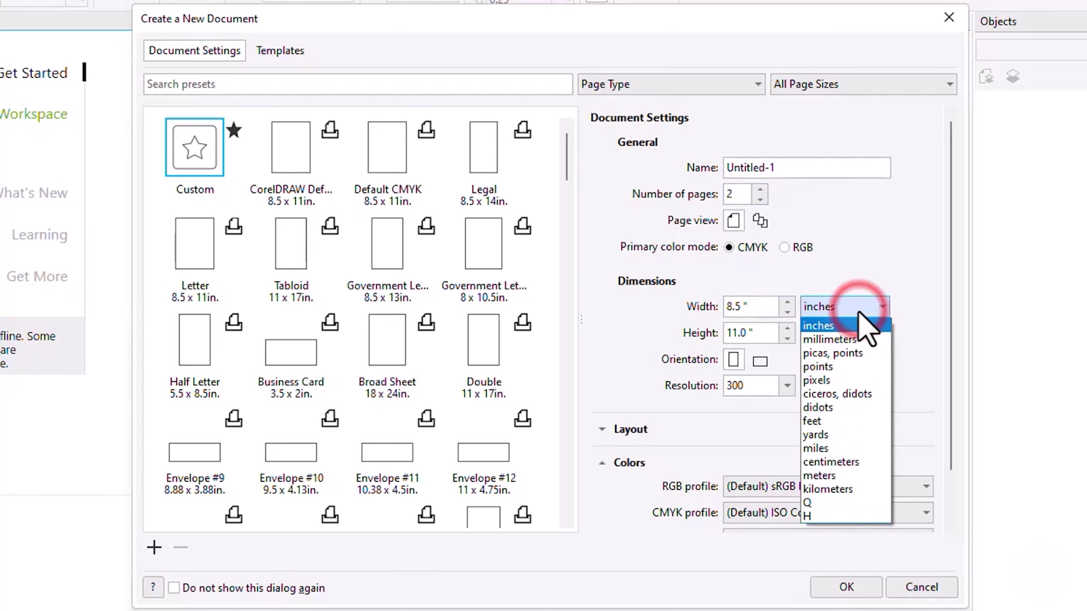
{"action": "left_click", "coordinate": [858, 341]}
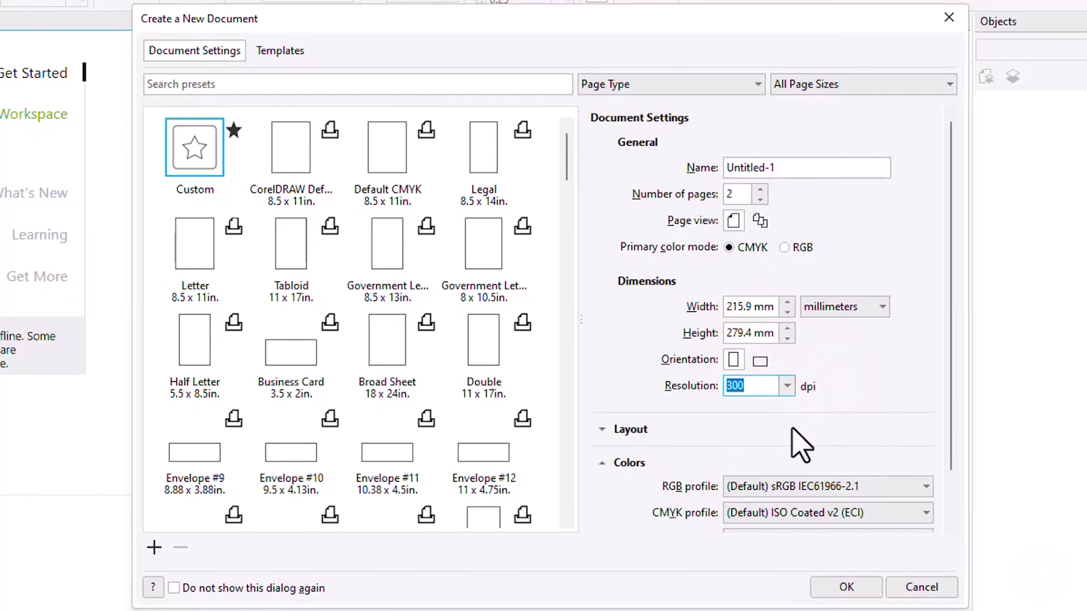
{"action": "left_click", "coordinate": [850, 588]}
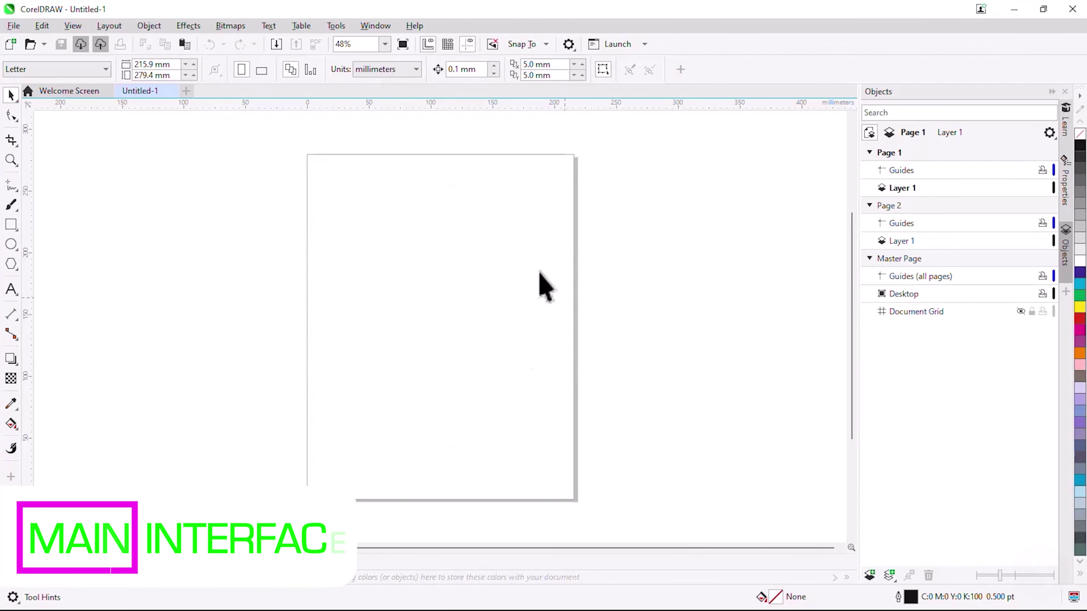
Step: Switch to the Welcome Screen, then back to Untitled-1 on Page 2
{"action": "left_click", "coordinate": [88, 91]}
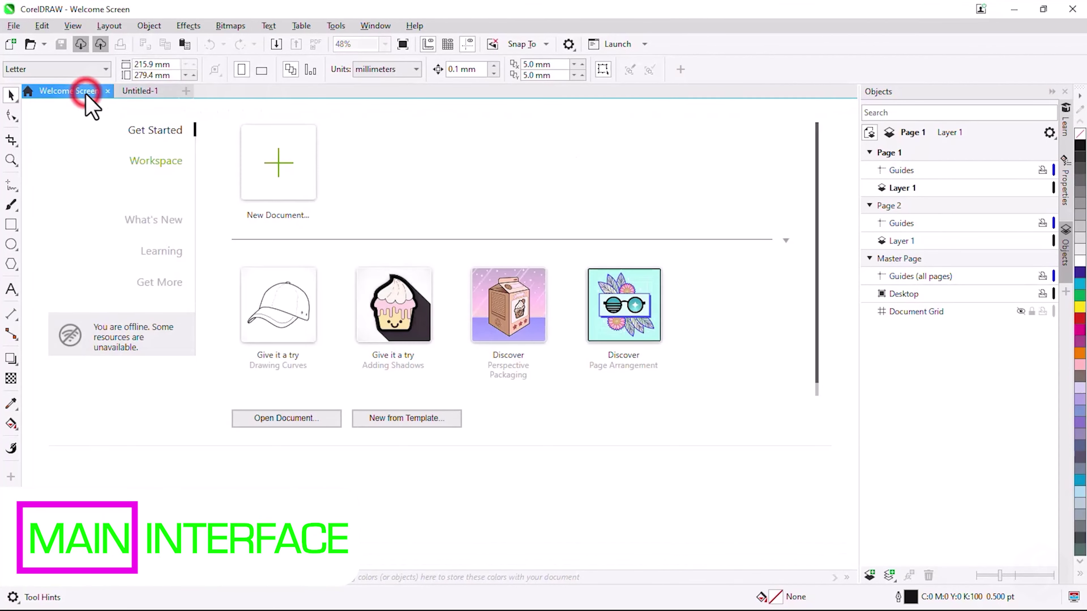
{"action": "left_click", "coordinate": [143, 92]}
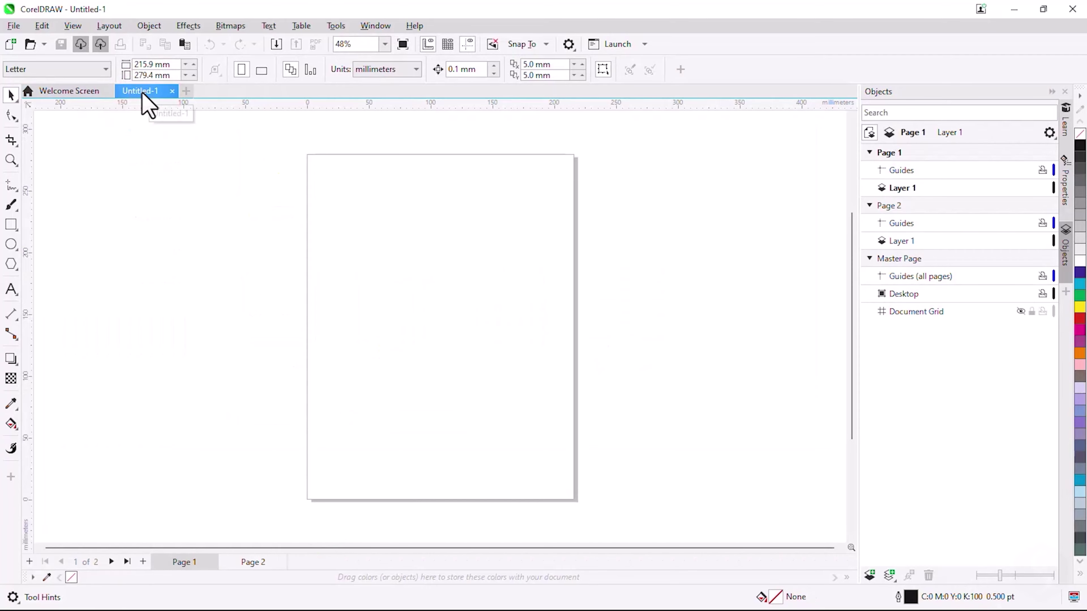
{"action": "left_click", "coordinate": [246, 563]}
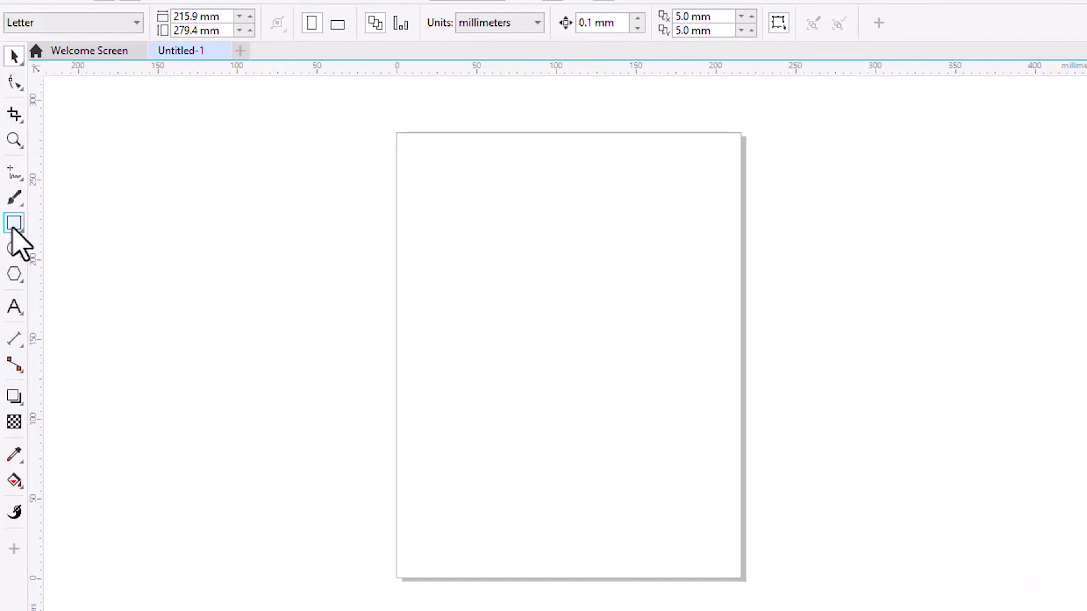
Step: Browse the shape, crop, zoom, freehand and painterly brush toolbox flyouts
{"action": "left_click", "coordinate": [16, 83]}
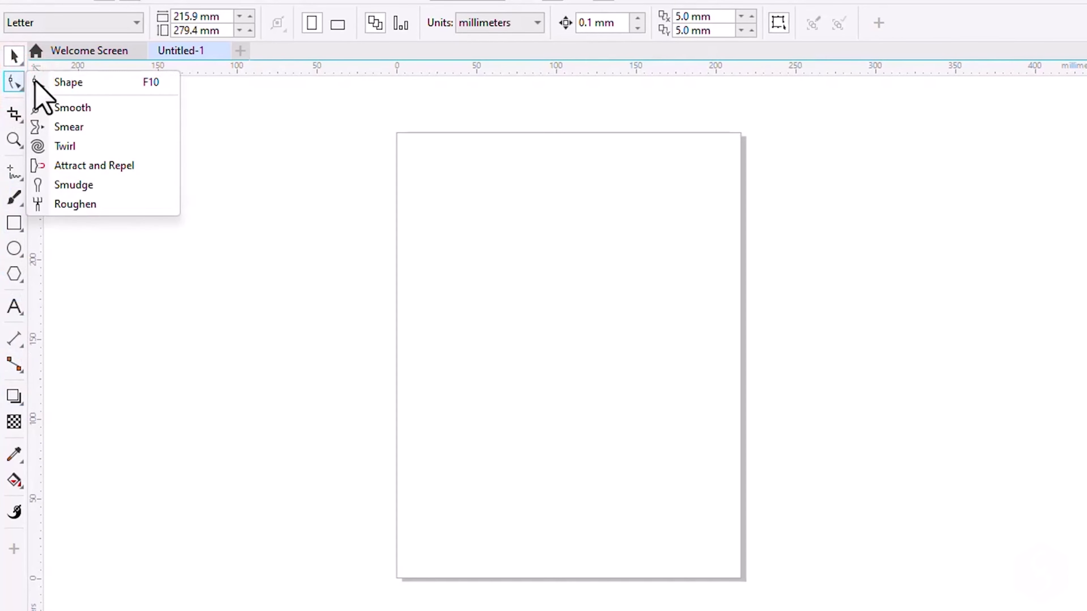
{"action": "left_click", "coordinate": [19, 113]}
{"action": "left_click", "coordinate": [19, 142]}
{"action": "left_click", "coordinate": [15, 172]}
{"action": "left_click", "coordinate": [14, 198]}
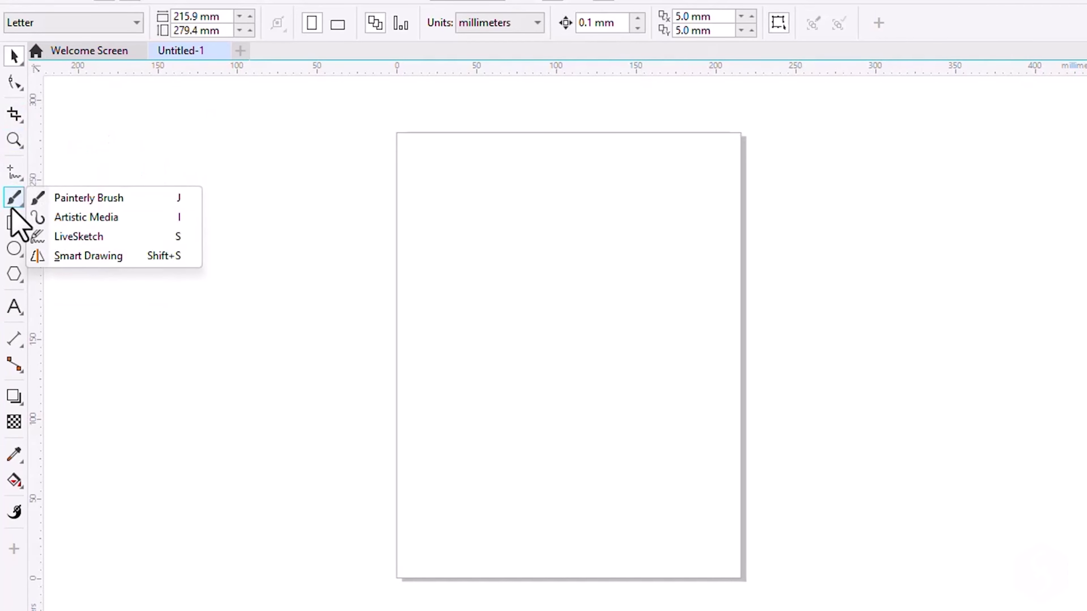
{"action": "left_click", "coordinate": [15, 172]}
{"action": "left_click", "coordinate": [14, 55]}
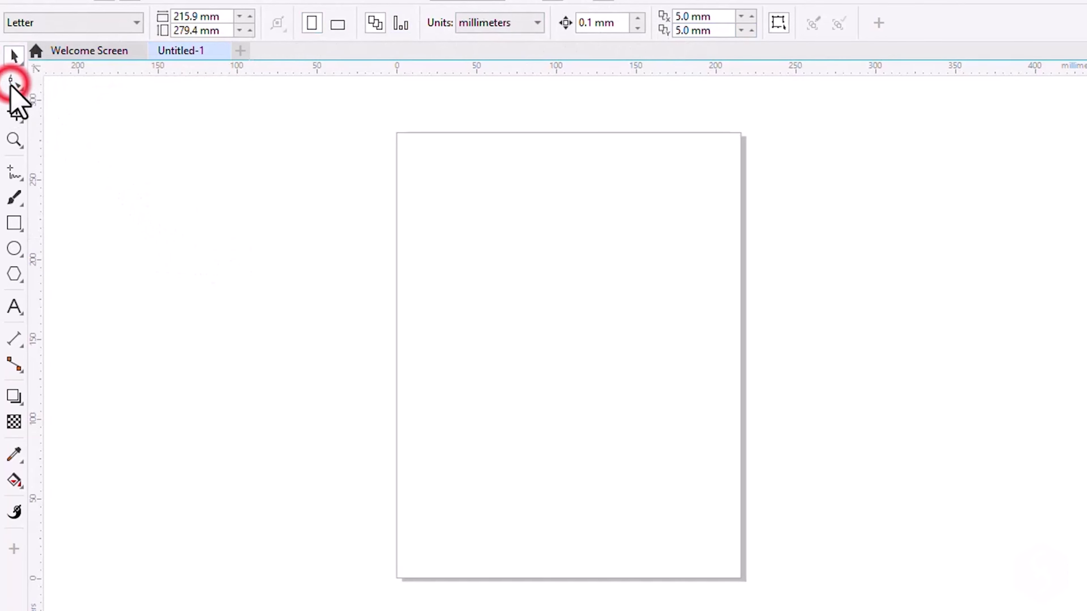
{"action": "left_click", "coordinate": [13, 114]}
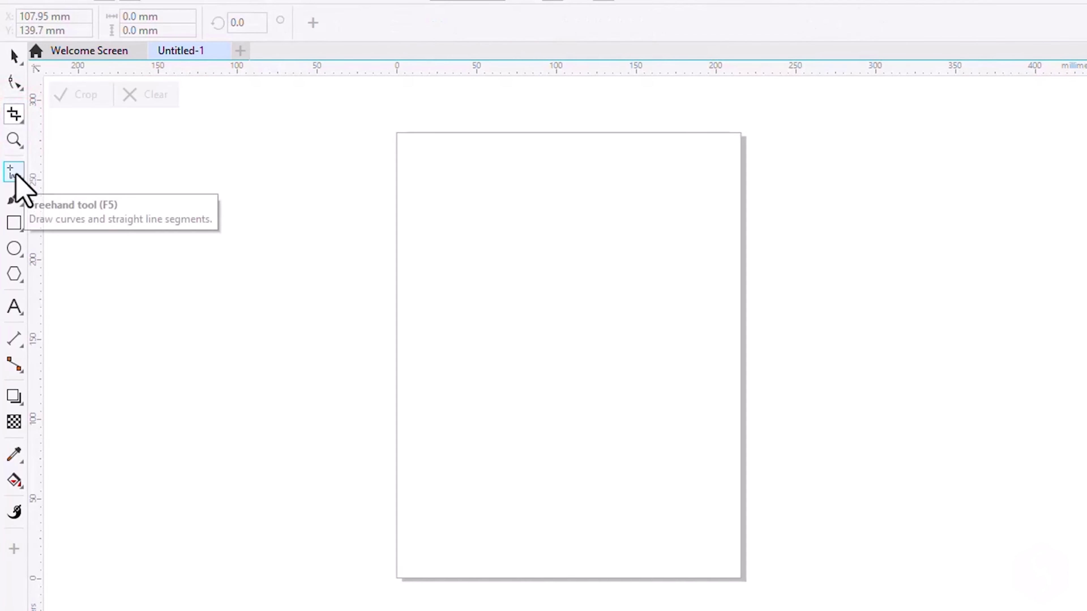
{"action": "left_click", "coordinate": [14, 172]}
{"action": "left_click", "coordinate": [12, 202]}
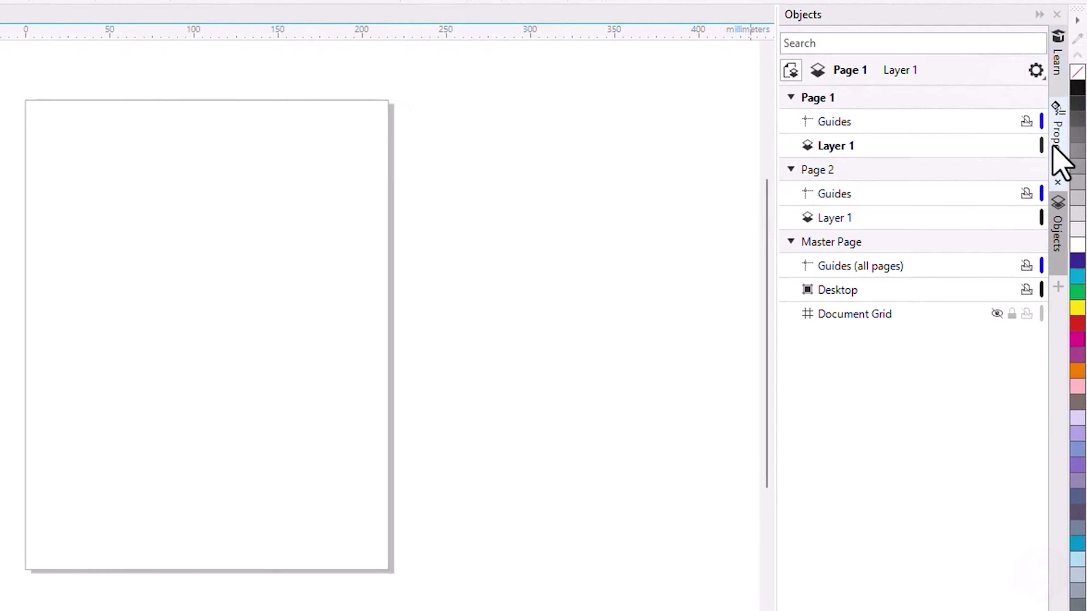
Step: Show the Properties and Learn dockers with Hints for the Freehand tool
{"action": "left_click", "coordinate": [1056, 143]}
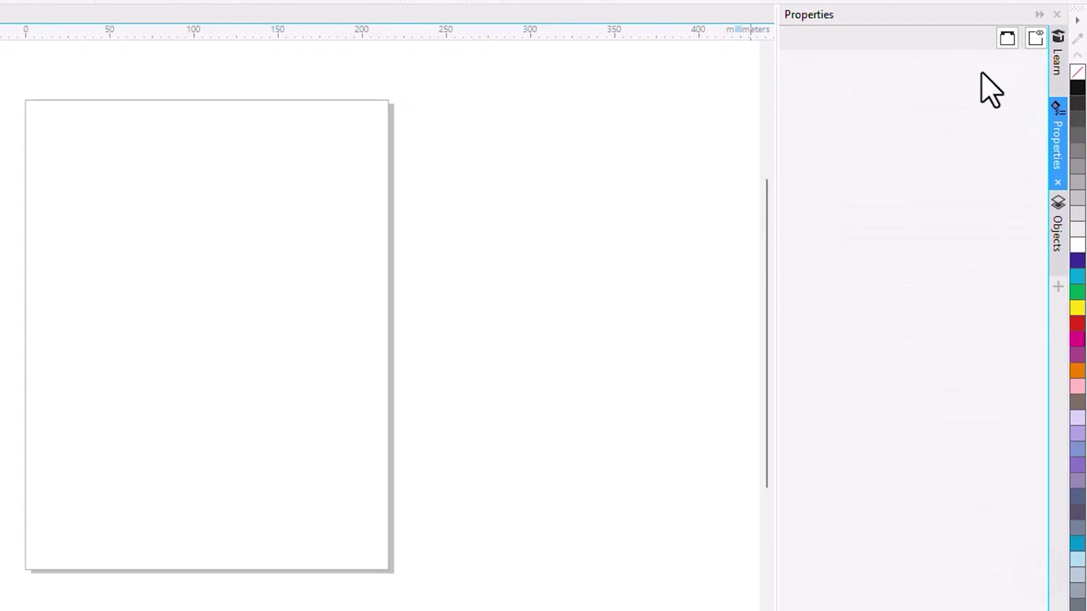
{"action": "left_click", "coordinate": [1057, 63]}
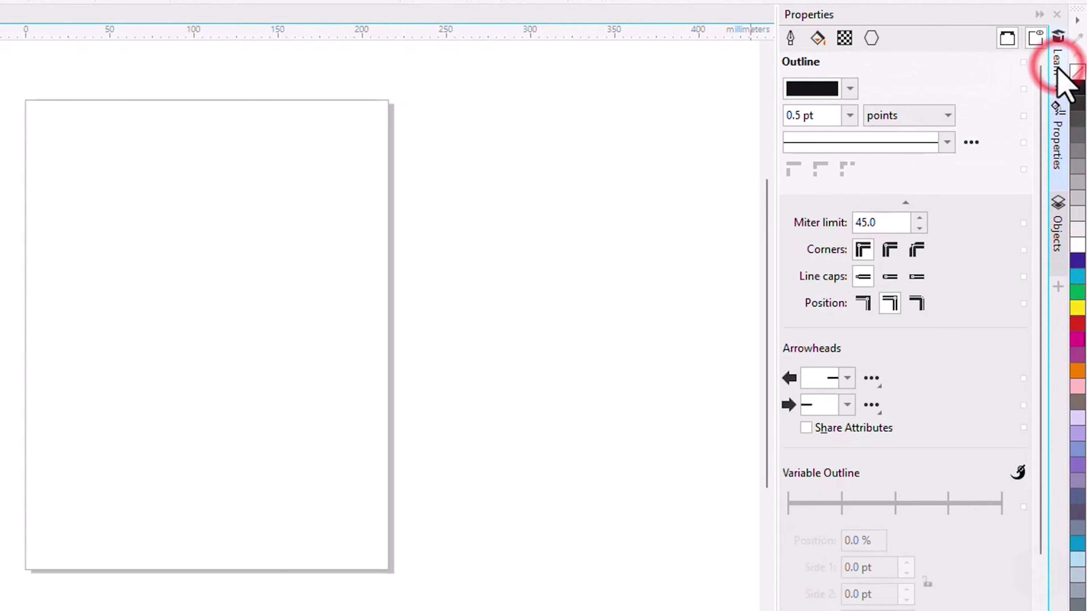
{"action": "left_click", "coordinate": [794, 42]}
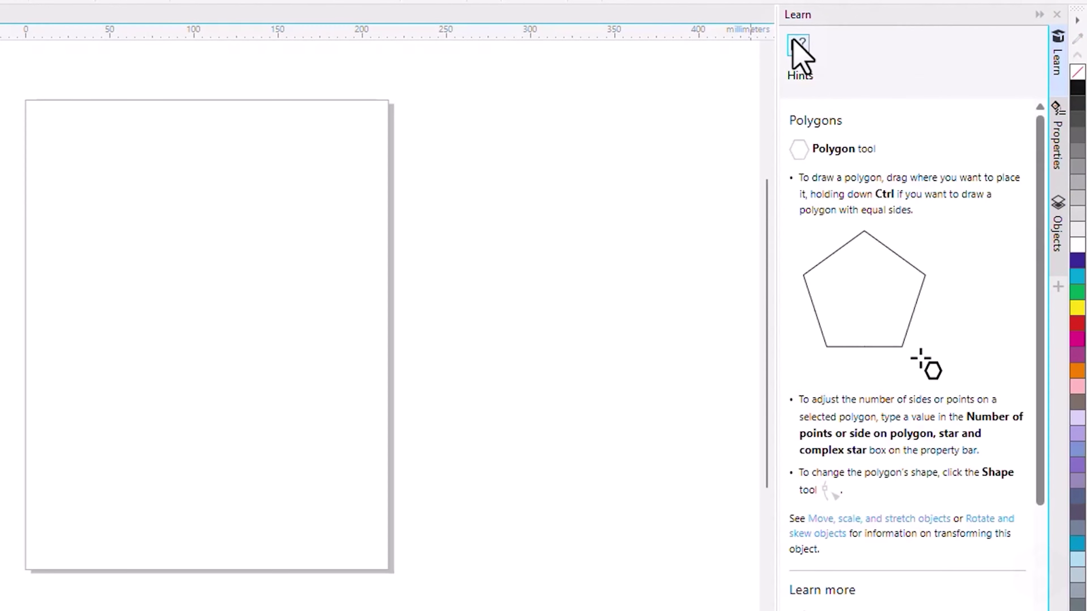
{"action": "left_click", "coordinate": [12, 189]}
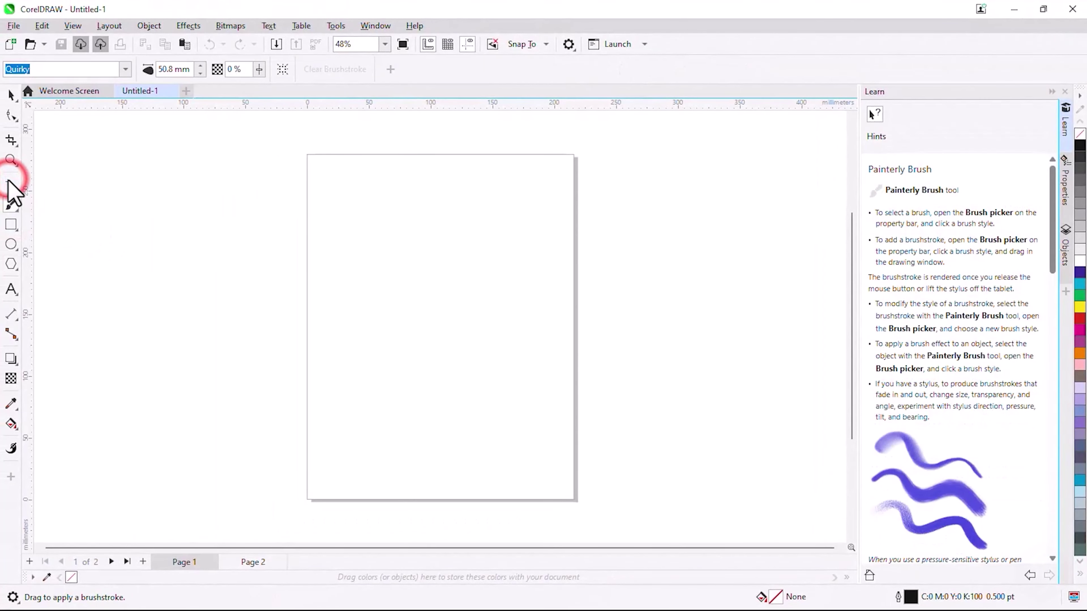
Step: Look through the Window menu's docker list without choosing anything
{"action": "left_click", "coordinate": [389, 26]}
{"action": "left_click", "coordinate": [408, 207]}
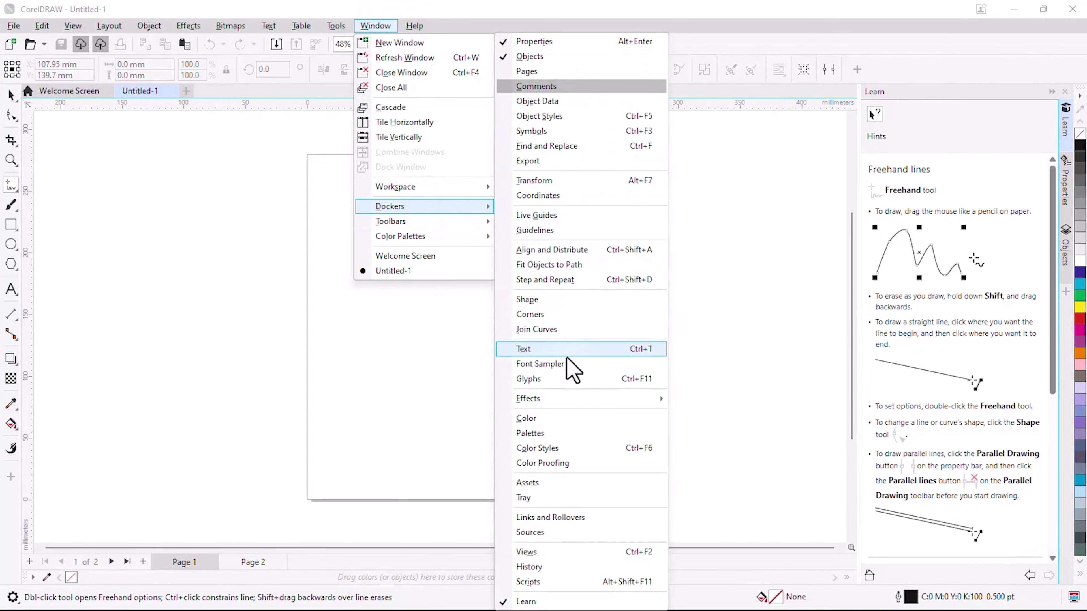
{"action": "left_click", "coordinate": [538, 195]}
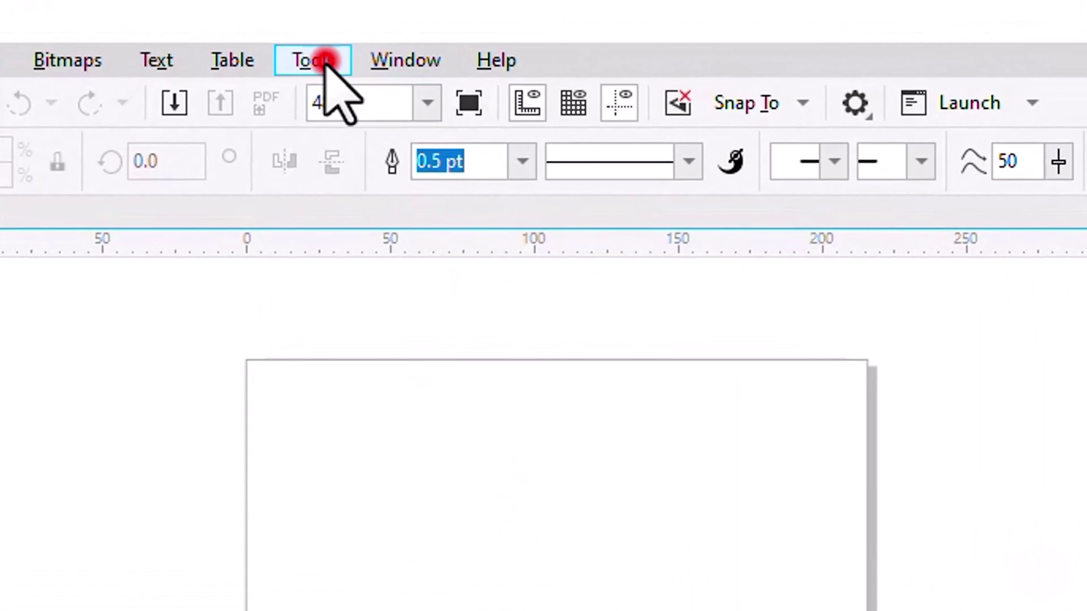
Step: Set the interface theme to Black under Options > Customization > Appearance
{"action": "left_click", "coordinate": [326, 62]}
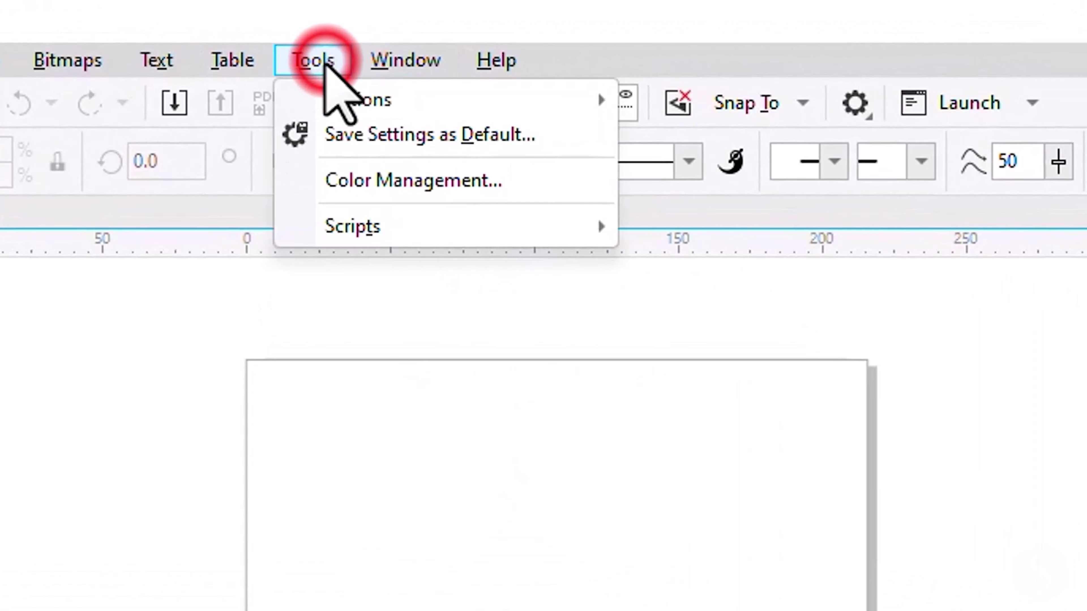
{"action": "left_click", "coordinate": [341, 100]}
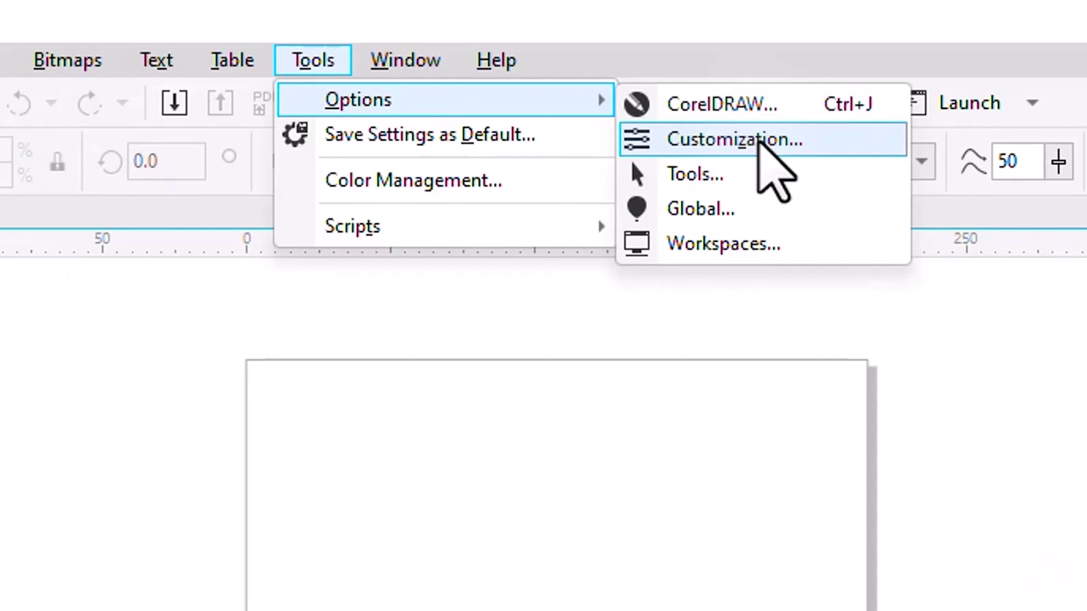
{"action": "left_click", "coordinate": [758, 139]}
{"action": "left_click", "coordinate": [482, 280]}
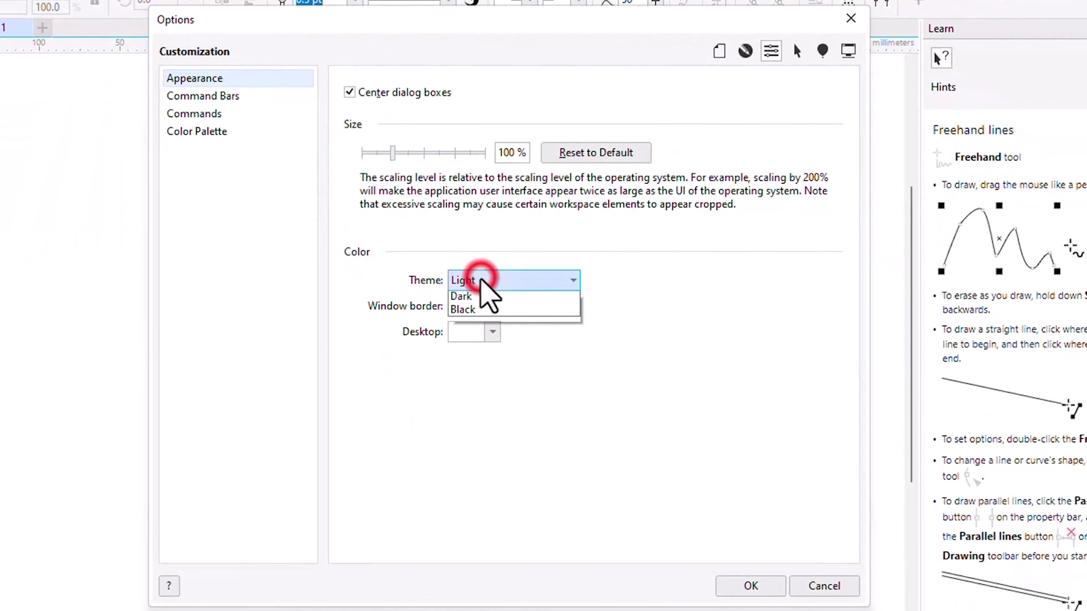
{"action": "left_click", "coordinate": [481, 339]}
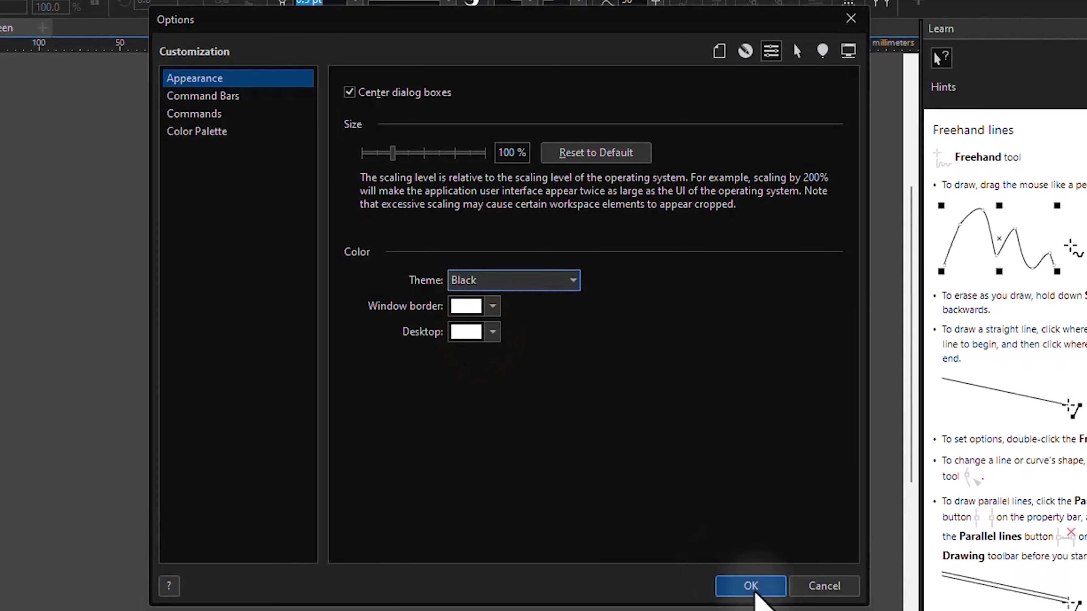
{"action": "left_click", "coordinate": [755, 590]}
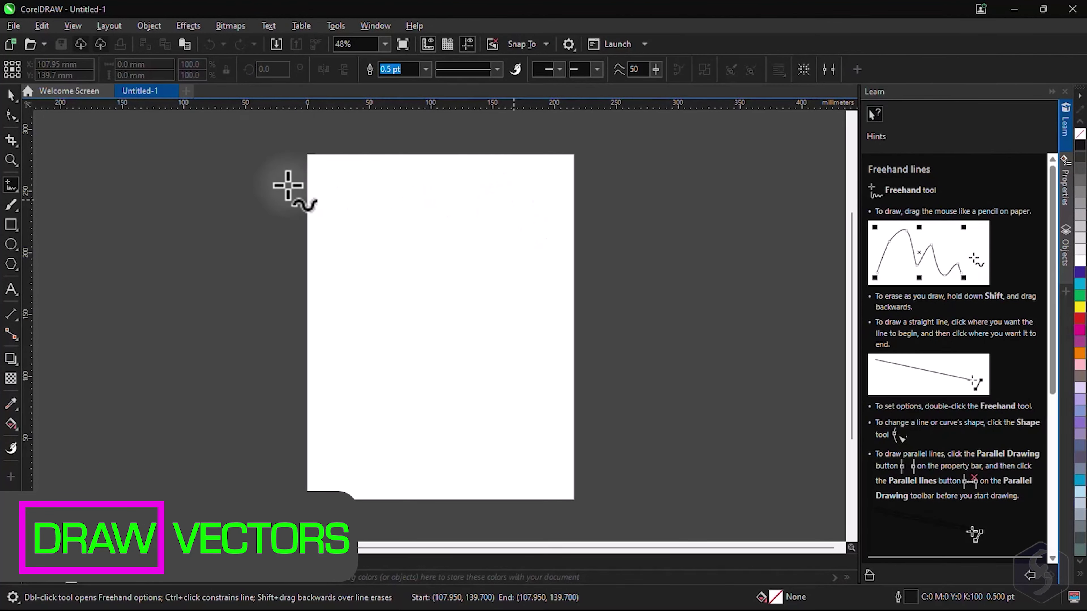
Step: Paint a curved Quirky Painterly Brush stroke and zoom in and out to inspect it
{"action": "left_click", "coordinate": [12, 205]}
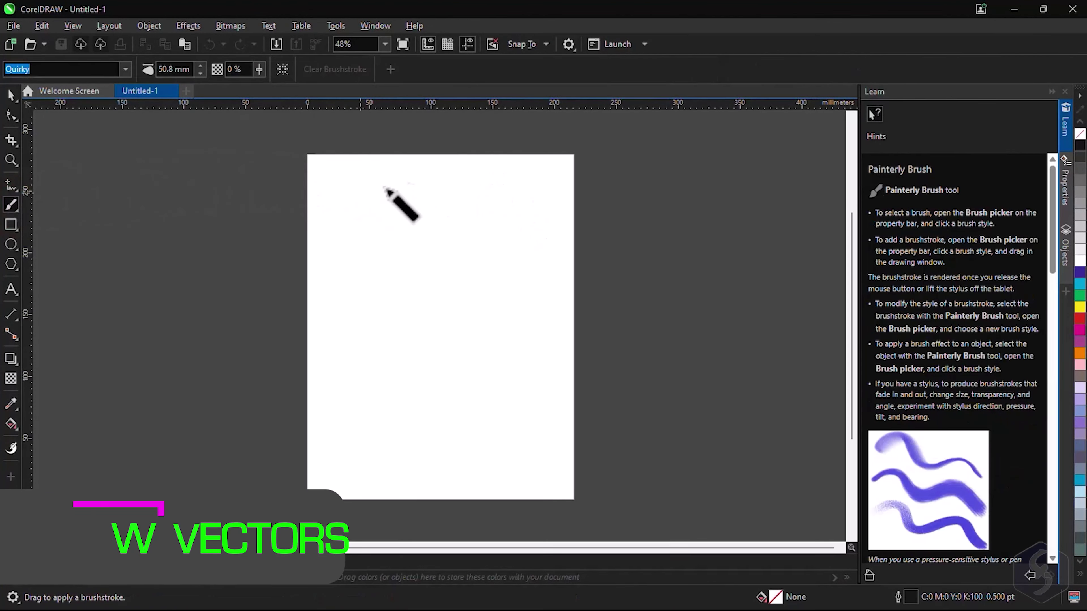
{"action": "mouse_move", "coordinate": [415, 185]}
{"action": "left_mouse_down"}
{"action": "mouse_move", "coordinate": [346, 233]}
{"action": "mouse_move", "coordinate": [454, 350]}
{"action": "left_mouse_up"}
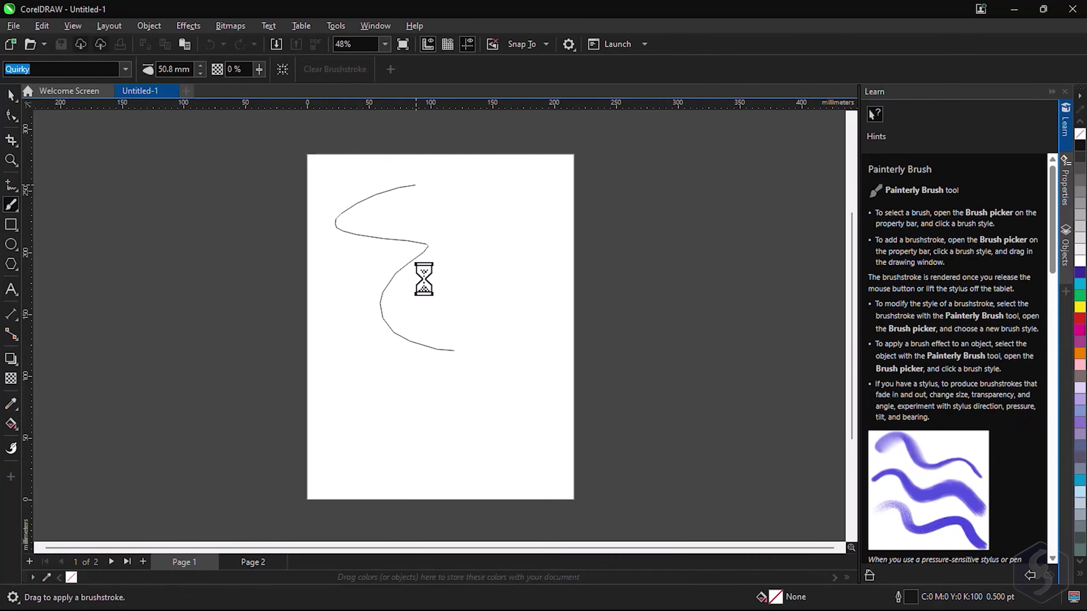
{"action": "scroll", "coordinate": [424, 243], "scroll_direction": "up", "scroll_amount": 6}
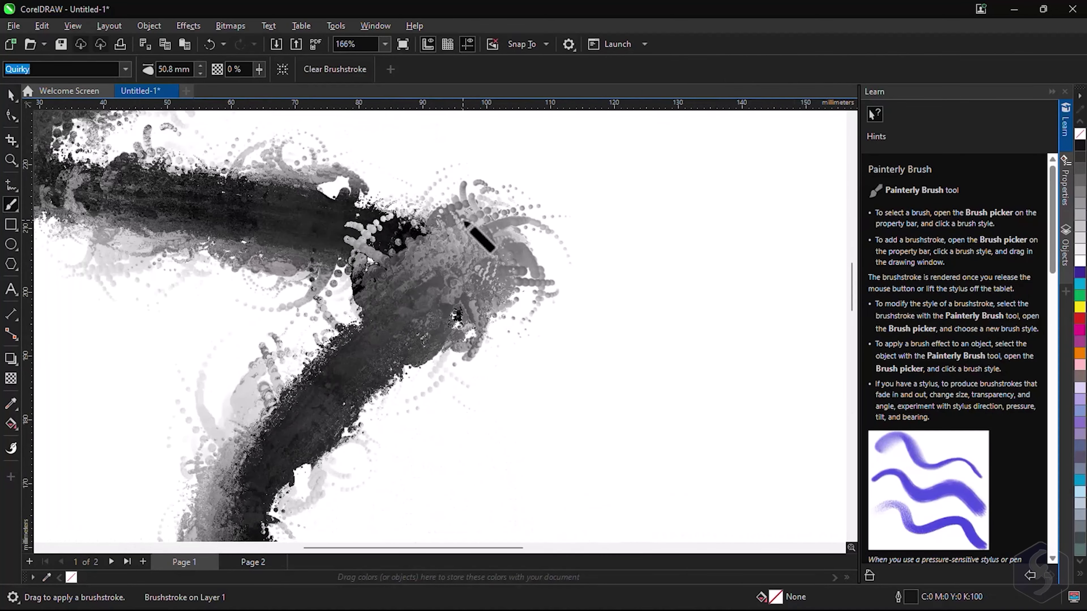
{"action": "scroll", "coordinate": [467, 224], "scroll_direction": "up", "scroll_amount": 4}
{"action": "scroll", "coordinate": [396, 240], "scroll_direction": "down", "scroll_amount": 7}
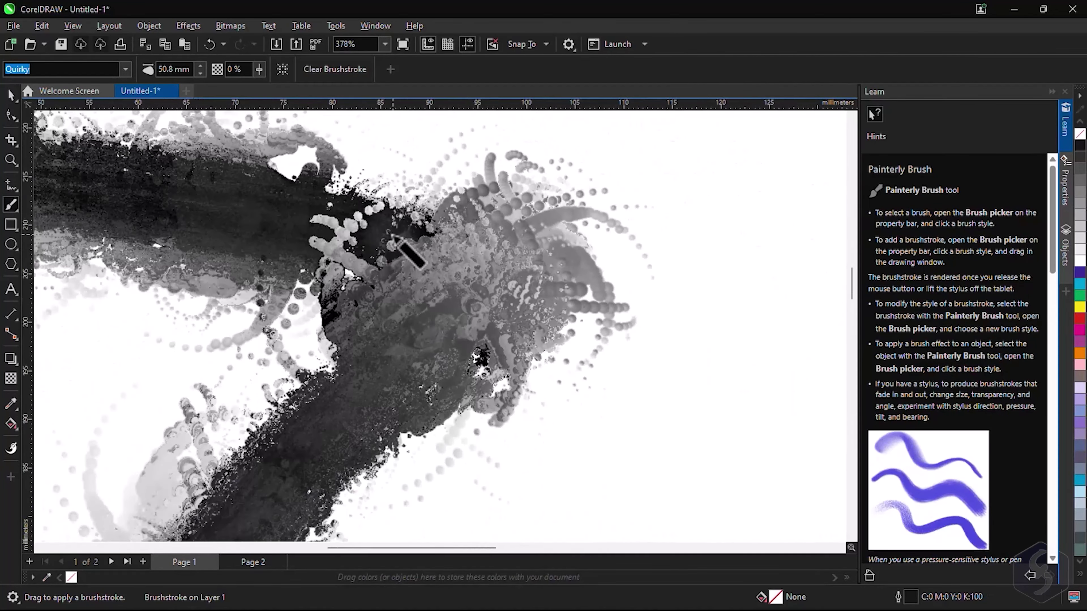
{"action": "scroll", "coordinate": [395, 509], "scroll_direction": "up", "scroll_amount": 3}
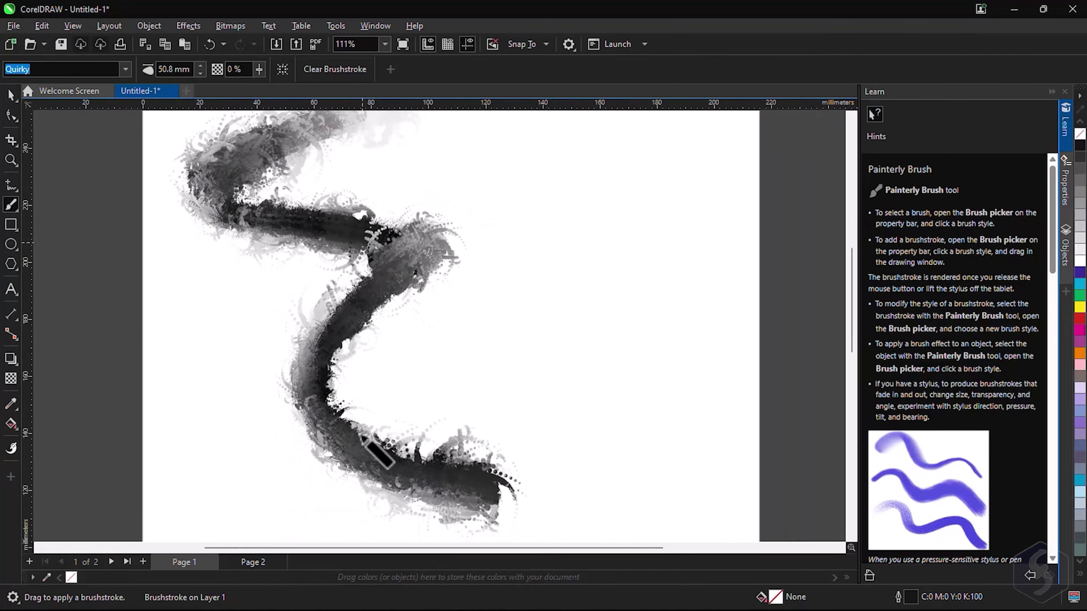
{"action": "scroll", "coordinate": [398, 510], "scroll_direction": "down", "scroll_amount": 2}
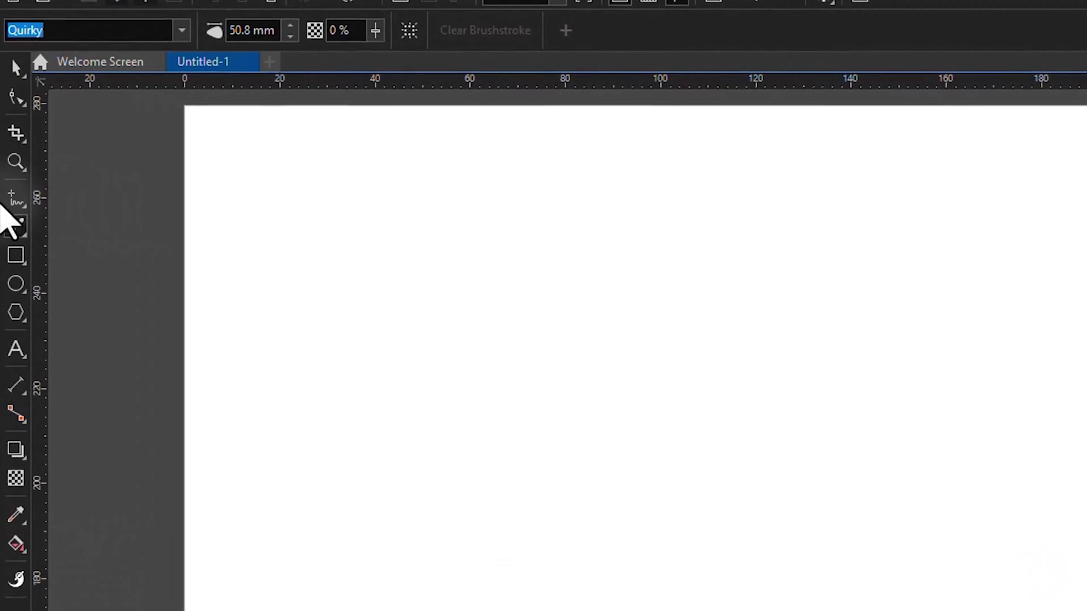
Step: Draw a freehand curve near the top and give it a 1.5 pt styled outline
{"action": "left_click", "coordinate": [10, 186]}
{"action": "left_click", "coordinate": [128, 201]}
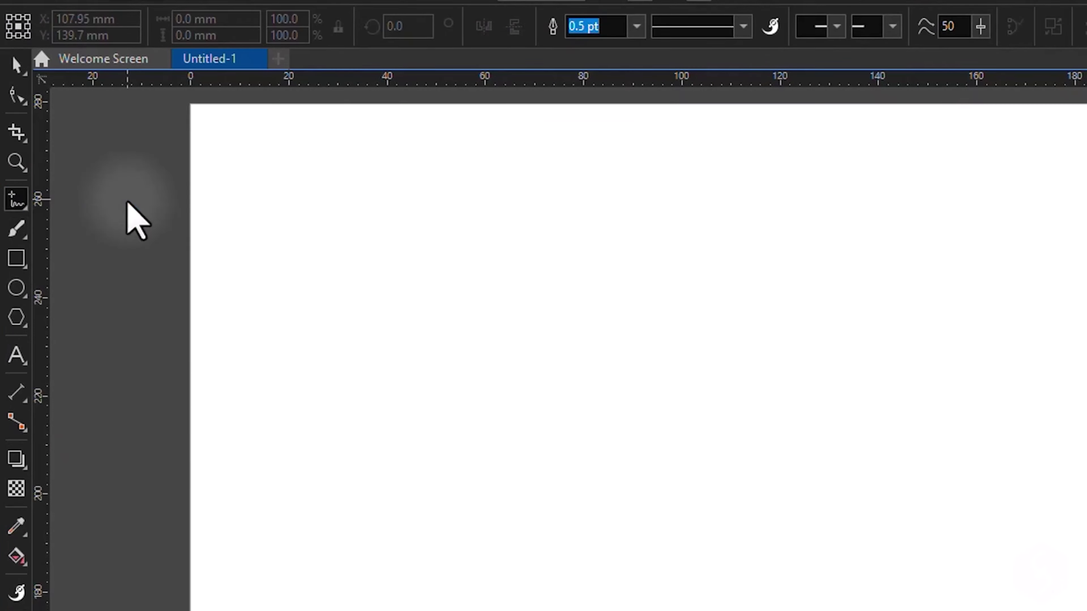
{"action": "mouse_move", "coordinate": [308, 176]}
{"action": "left_mouse_down"}
{"action": "mouse_move", "coordinate": [326, 220]}
{"action": "mouse_move", "coordinate": [549, 264]}
{"action": "left_mouse_up"}
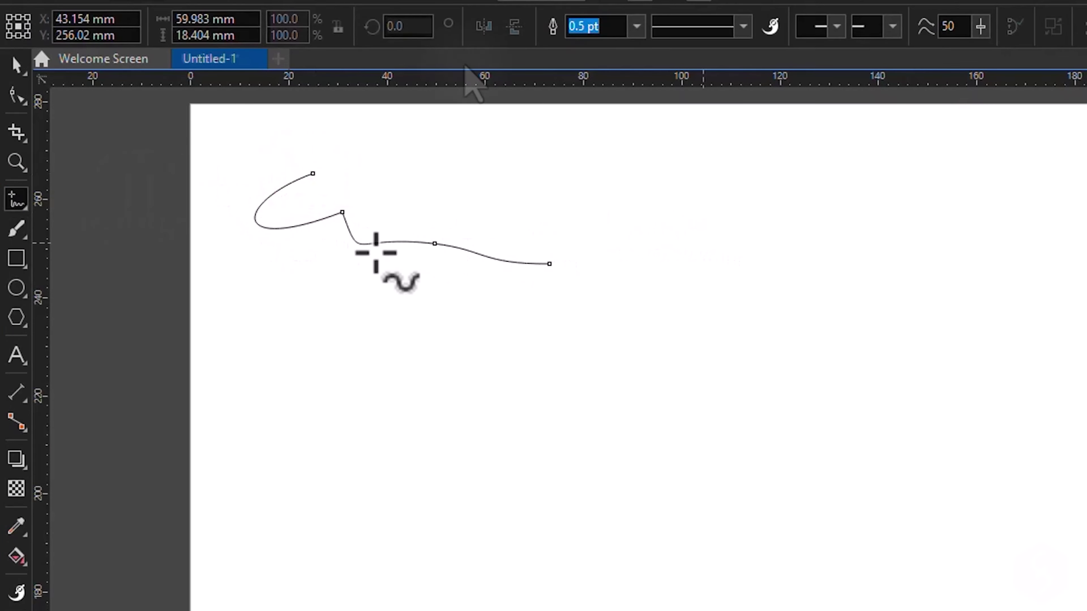
{"action": "left_click", "coordinate": [637, 26]}
{"action": "left_click", "coordinate": [578, 120]}
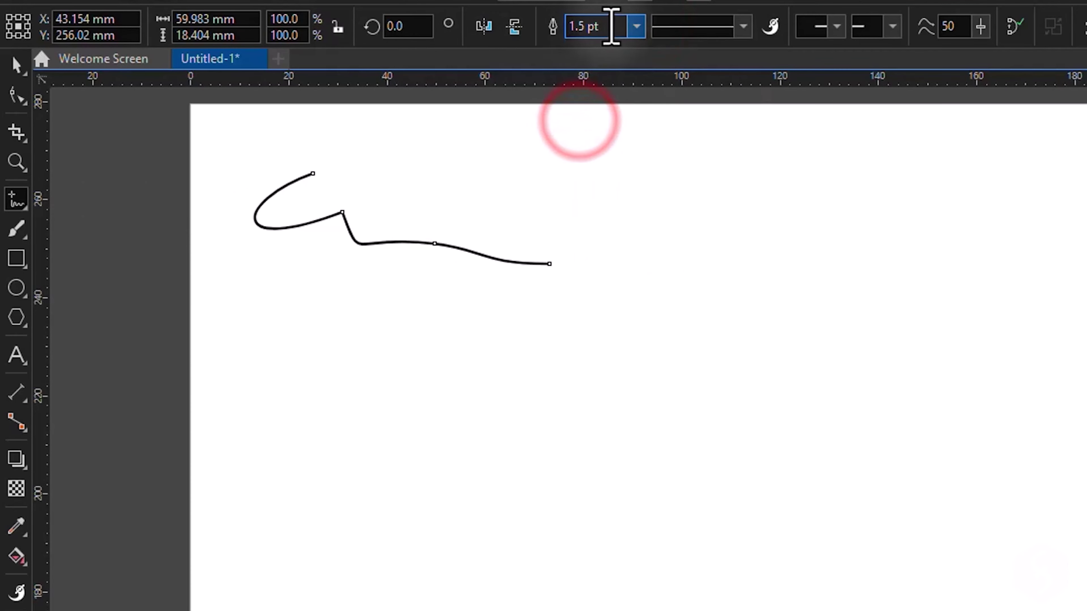
{"action": "left_click", "coordinate": [744, 26]}
{"action": "left_click", "coordinate": [707, 125]}
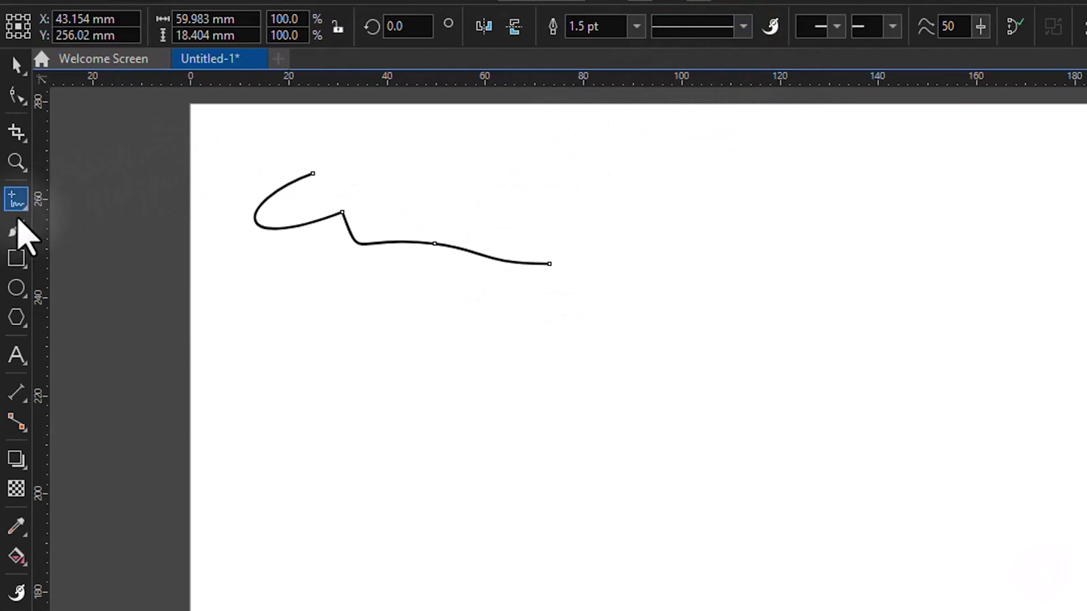
Step: Paint a tapered black Artistic Media stroke below the curve
{"action": "left_click", "coordinate": [19, 236]}
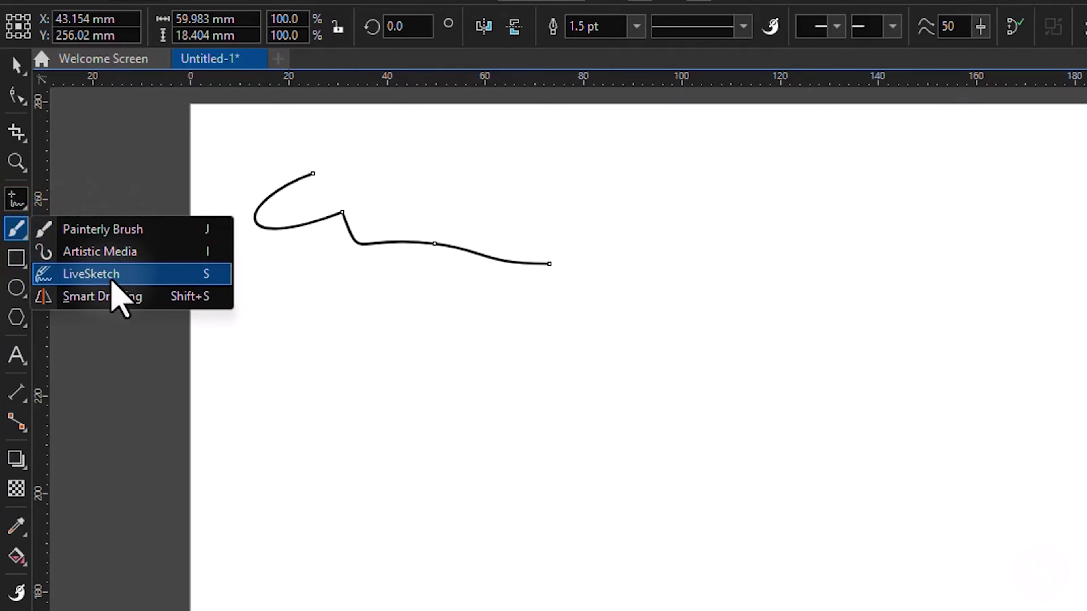
{"action": "left_click", "coordinate": [102, 229]}
{"action": "mouse_move", "coordinate": [264, 313]}
{"action": "left_mouse_down"}
{"action": "mouse_move", "coordinate": [410, 344]}
{"action": "mouse_move", "coordinate": [582, 322]}
{"action": "left_mouse_up"}
Step: Paint a Silk Flower Painterly Brush stroke across the lower page
{"action": "key", "text": "b"}
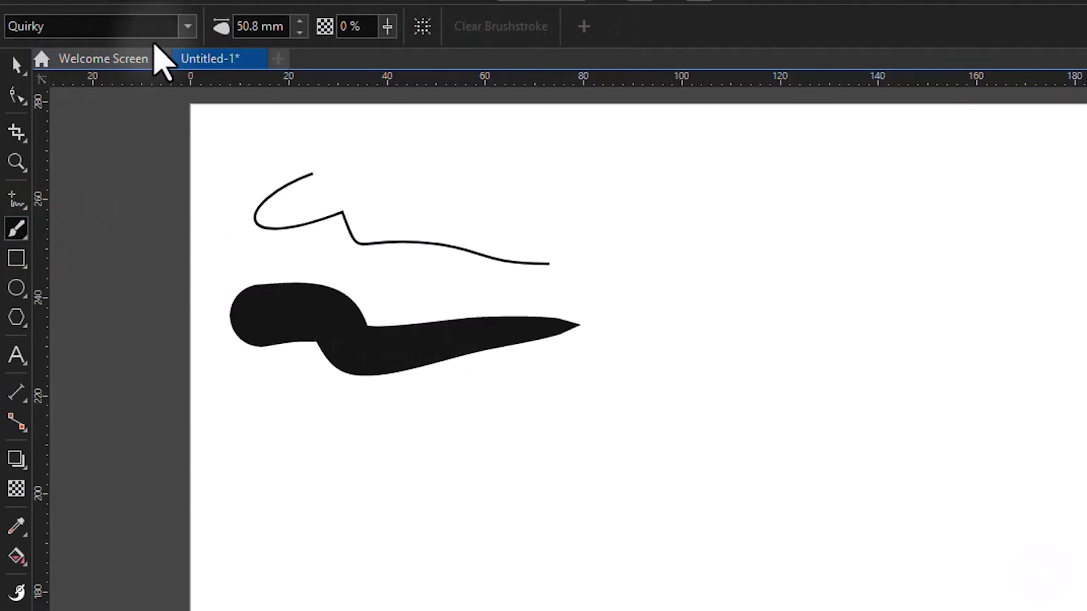
{"action": "left_click", "coordinate": [185, 23]}
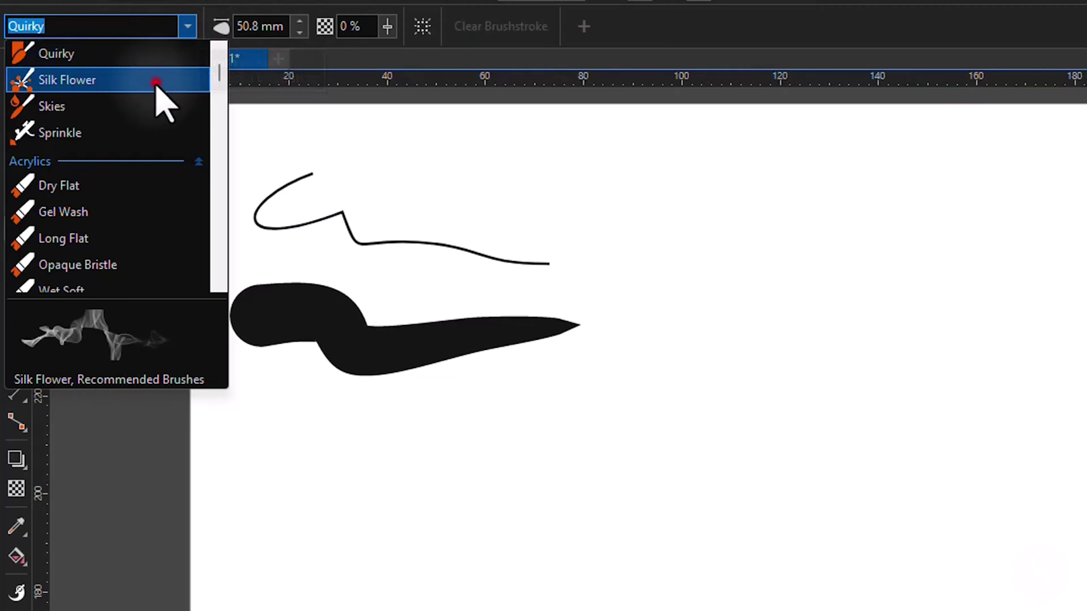
{"action": "left_click", "coordinate": [155, 82]}
{"action": "left_click_drag", "start_coordinate": [255, 471], "coordinate": [576, 477]}
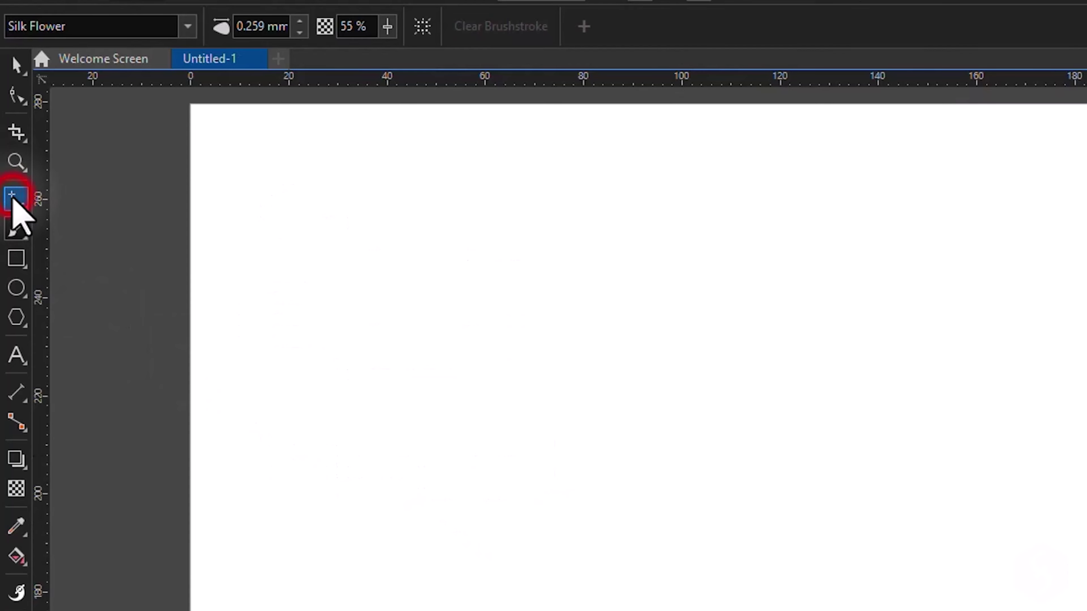
Step: Draw a closed polyline with a peak, two straight sides and a wavy lower edge
{"action": "left_click", "coordinate": [12, 199]}
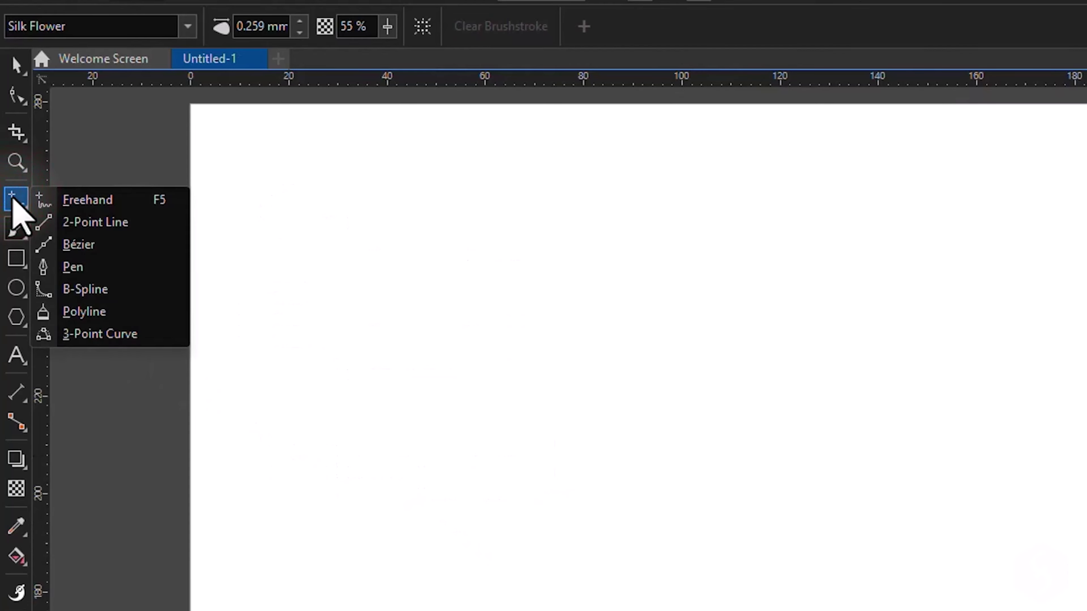
{"action": "left_click", "coordinate": [107, 311]}
{"action": "left_click", "coordinate": [255, 236]}
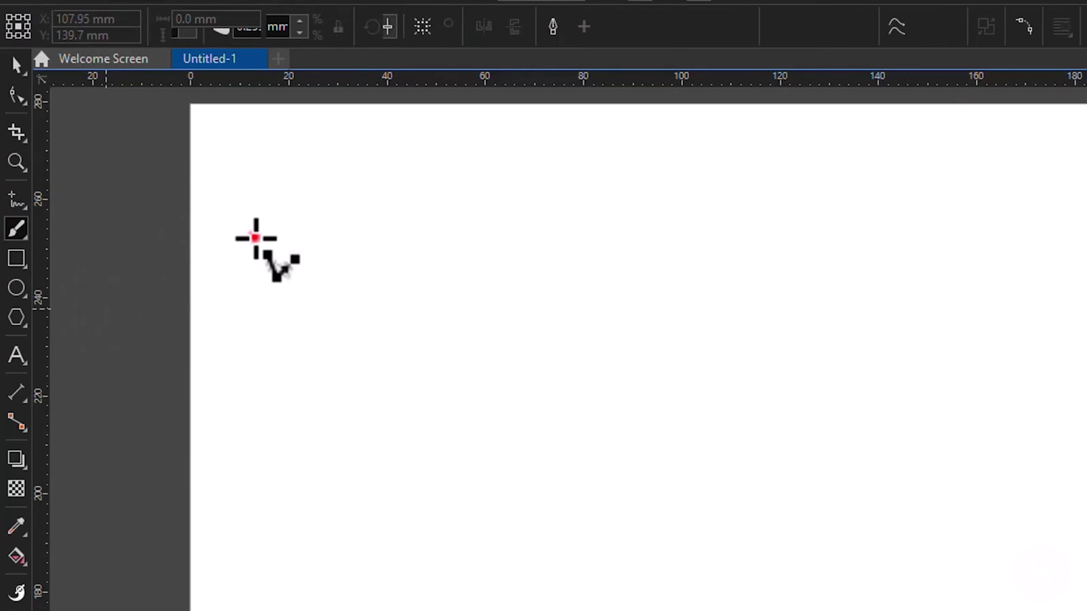
{"action": "left_click", "coordinate": [378, 144]}
{"action": "left_click", "coordinate": [474, 235]}
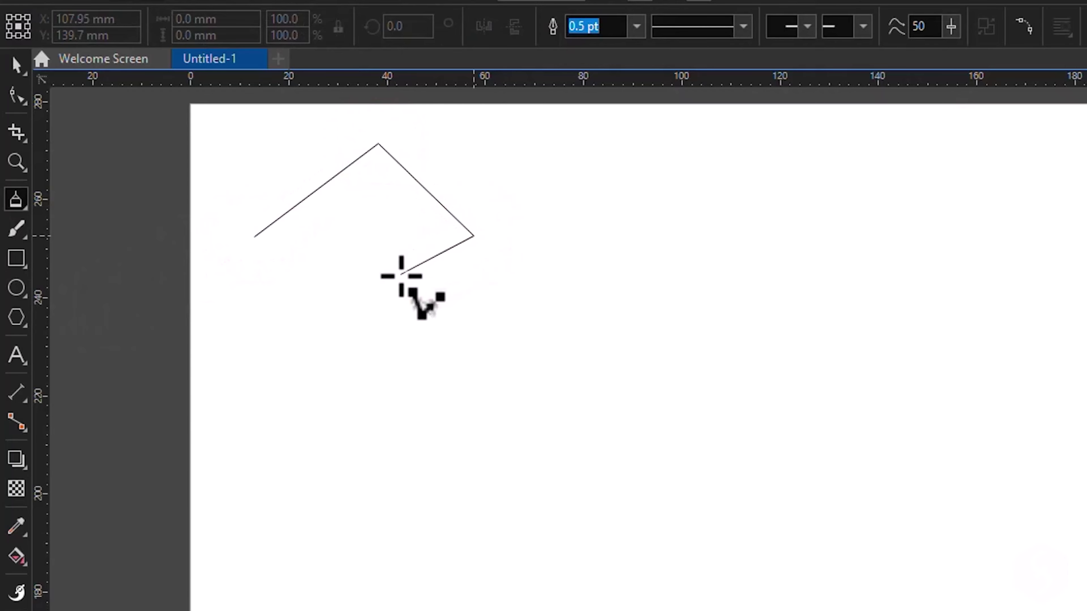
{"action": "mouse_move", "coordinate": [398, 275]}
{"action": "left_mouse_down"}
{"action": "mouse_move", "coordinate": [383, 257]}
{"action": "mouse_move", "coordinate": [296, 296]}
{"action": "mouse_move", "coordinate": [272, 324]}
{"action": "left_mouse_up"}
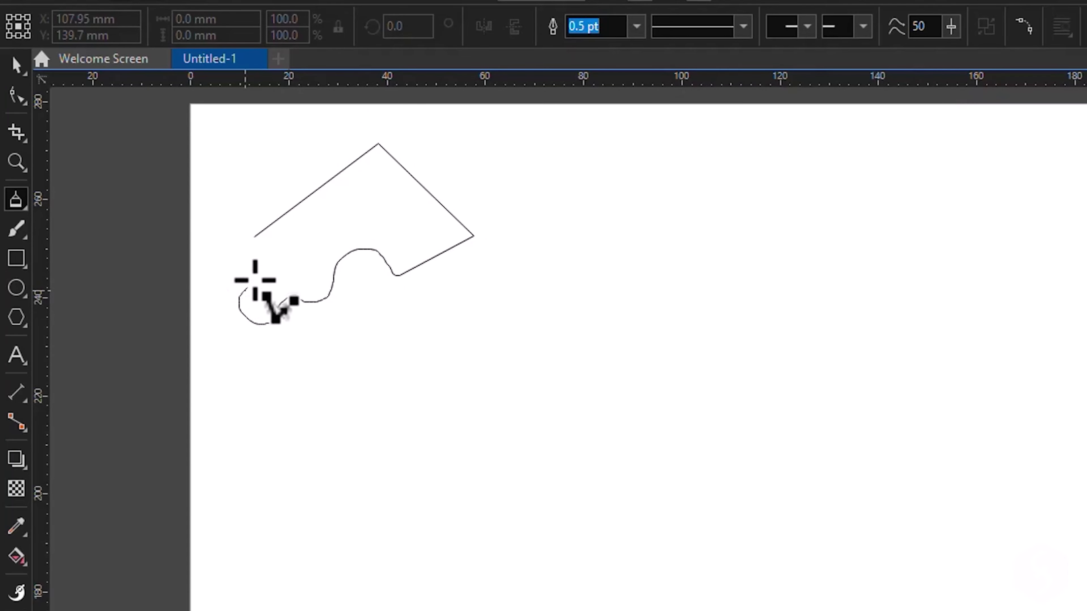
{"action": "left_click", "coordinate": [255, 236]}
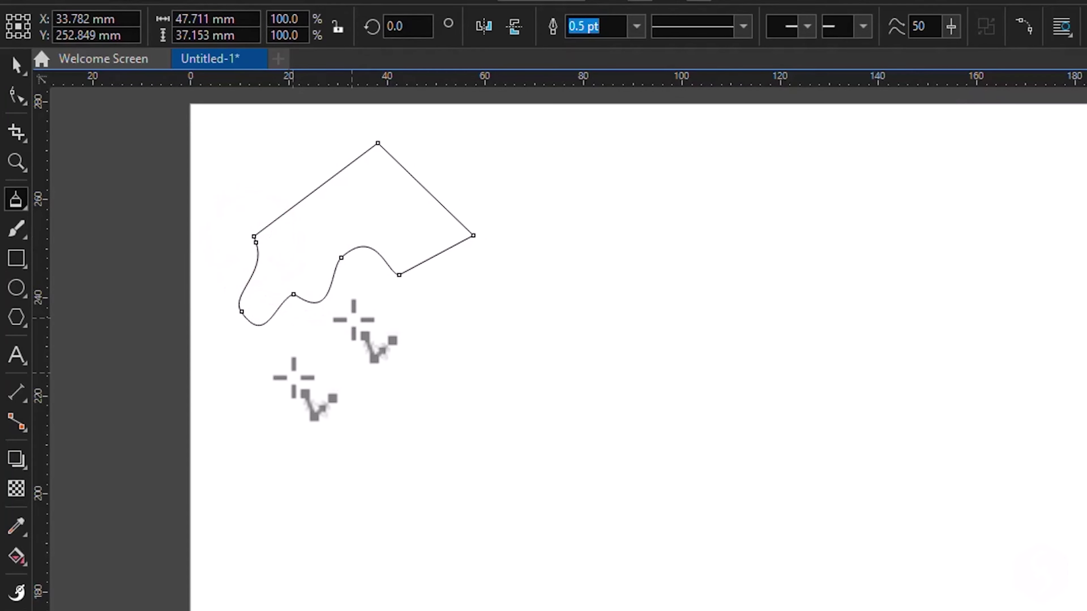
Step: Draw an open two-segment polyline peak below the closed shape
{"action": "left_click", "coordinate": [273, 404]}
{"action": "left_click", "coordinate": [373, 328]}
{"action": "double_click", "coordinate": [477, 404]}
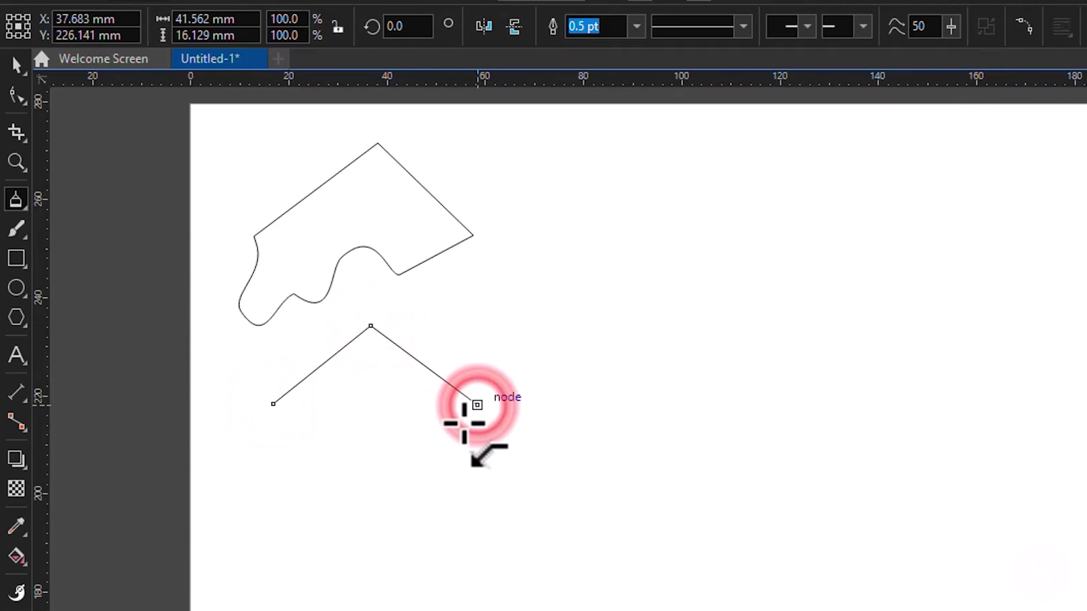
Step: Draw a smoothly bent 3-Point Curve below the polyline
{"action": "left_click", "coordinate": [19, 204]}
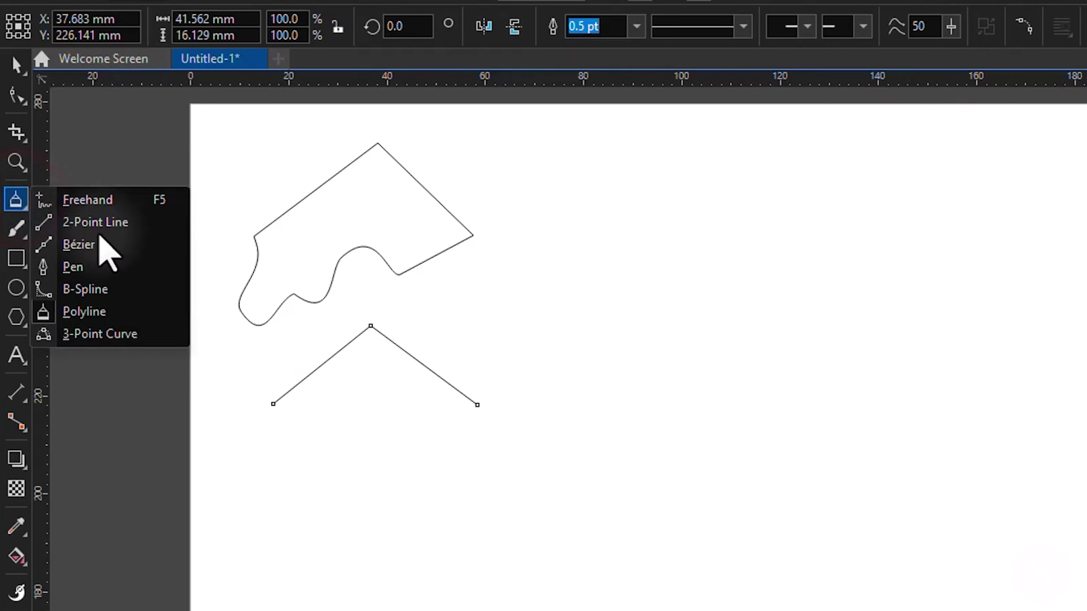
{"action": "left_click", "coordinate": [170, 339]}
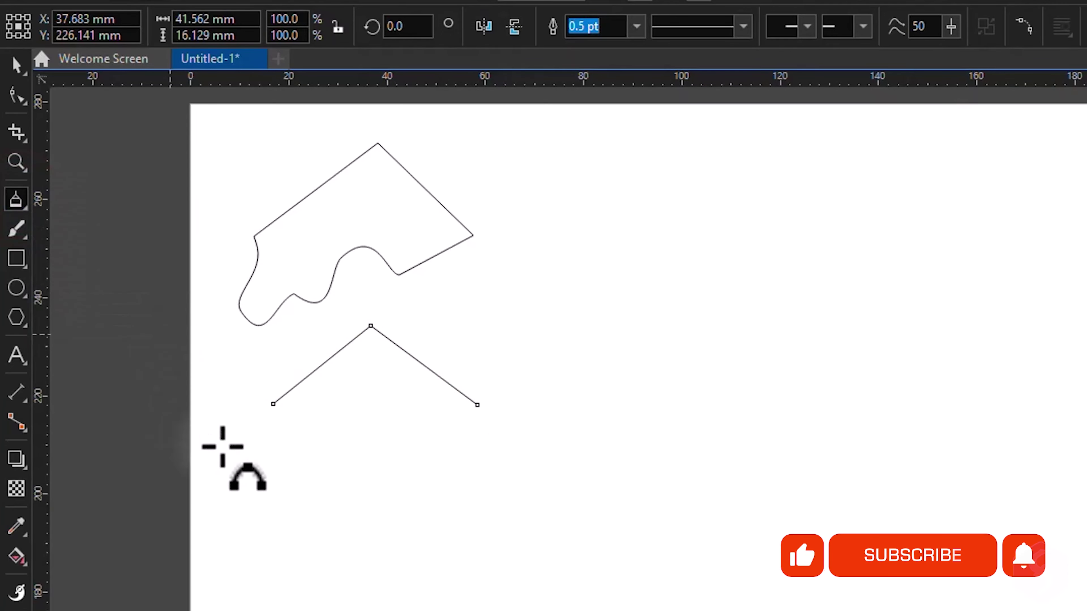
{"action": "left_click", "coordinate": [243, 517]}
{"action": "left_click_drag", "start_coordinate": [284, 502], "coordinate": [366, 407]}
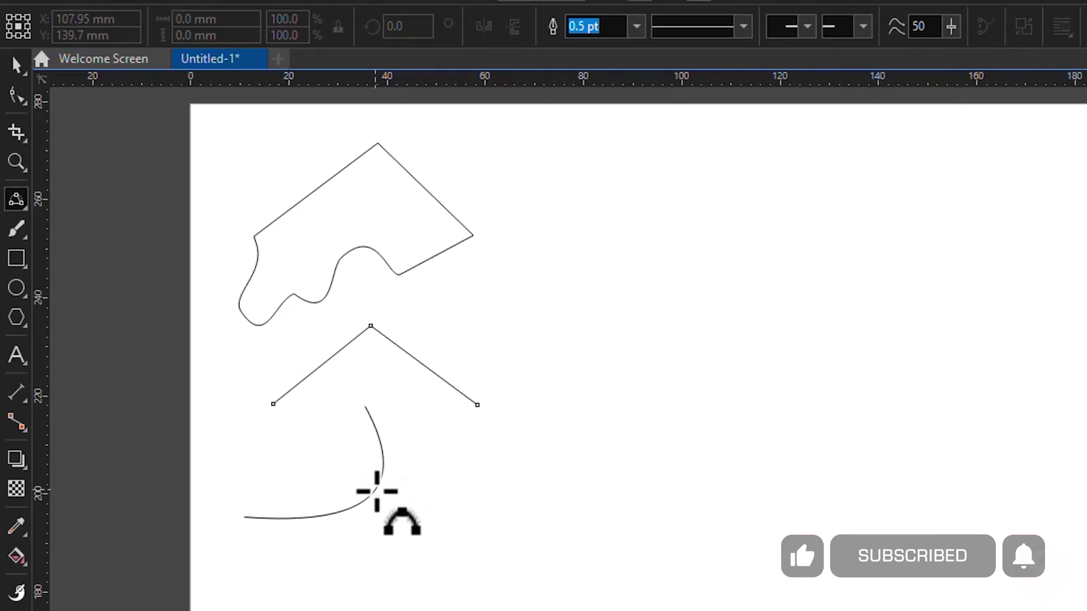
{"action": "left_click", "coordinate": [379, 489]}
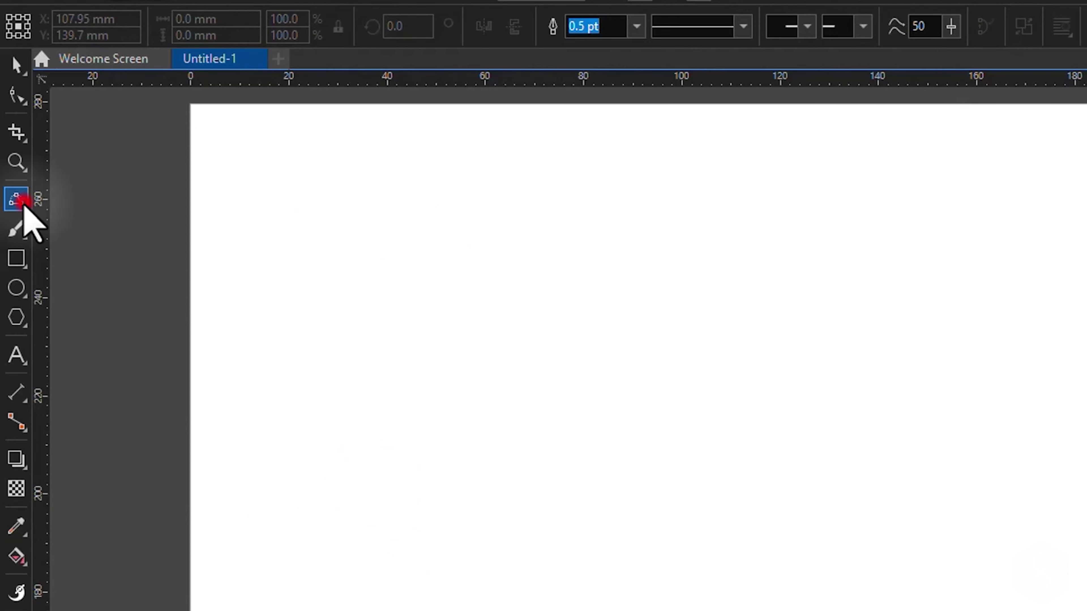
Step: Draw a looping B-spline curve from three control points
{"action": "left_click", "coordinate": [22, 203]}
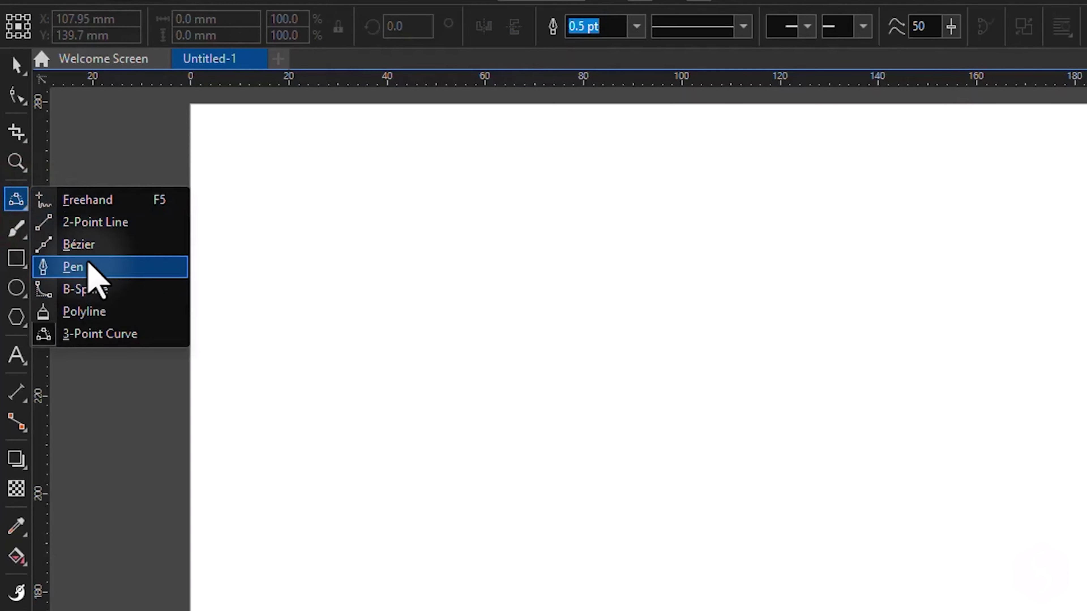
{"action": "left_click", "coordinate": [94, 292]}
{"action": "left_click", "coordinate": [221, 258]}
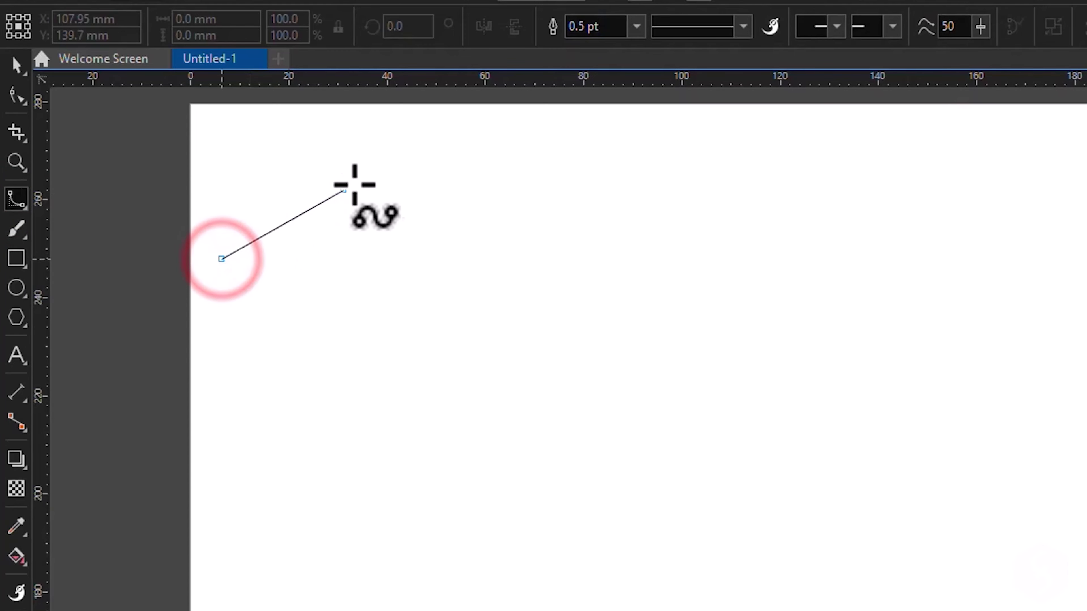
{"action": "left_click", "coordinate": [380, 163]}
{"action": "left_click", "coordinate": [490, 250]}
{"action": "double_click", "coordinate": [329, 276]}
Step: Draw a Pen path with two straight nodes and a curved final segment
{"action": "left_click", "coordinate": [23, 208]}
{"action": "left_click", "coordinate": [112, 269]}
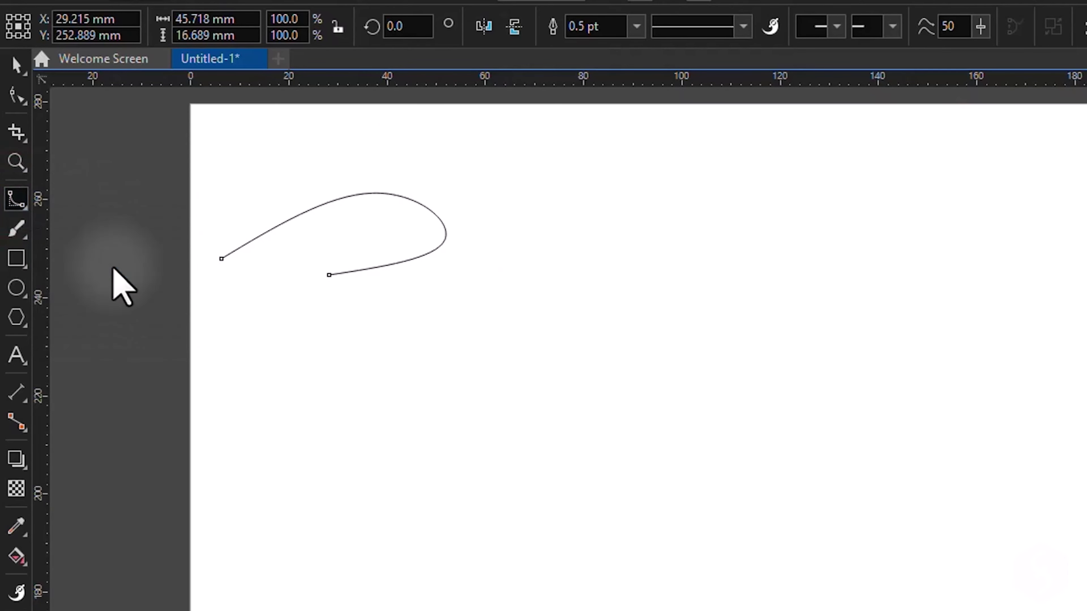
{"action": "left_click", "coordinate": [244, 373]}
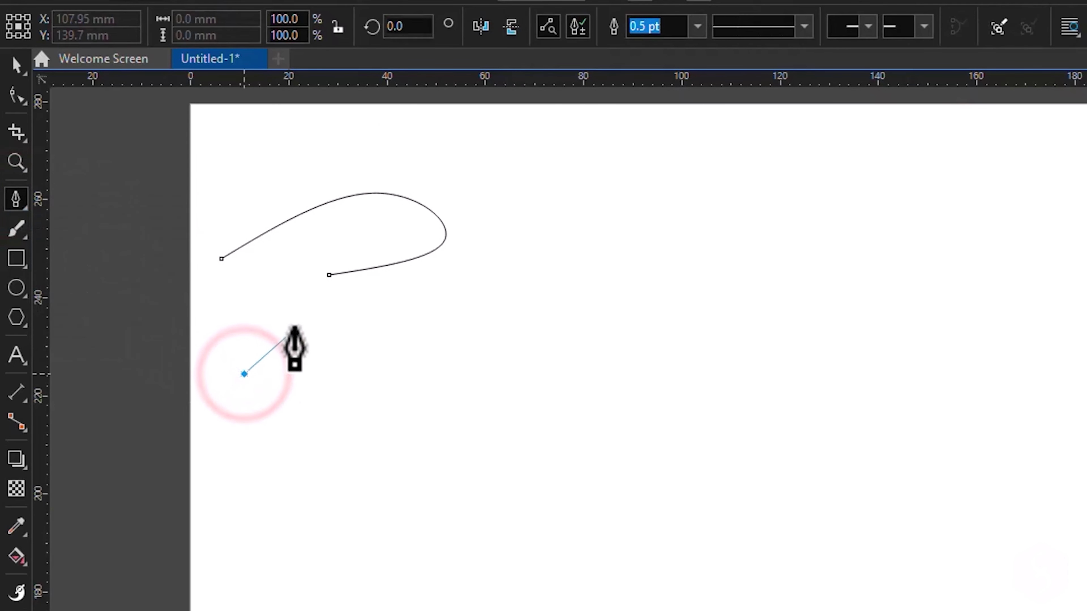
{"action": "left_click", "coordinate": [307, 308]}
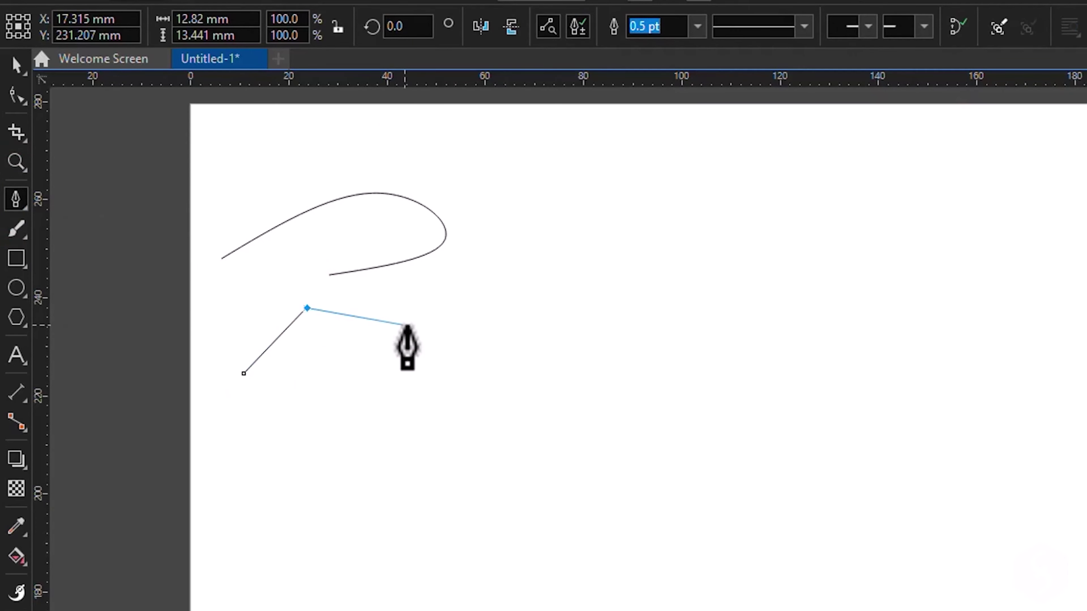
{"action": "left_click_drag", "start_coordinate": [406, 325], "coordinate": [406, 335]}
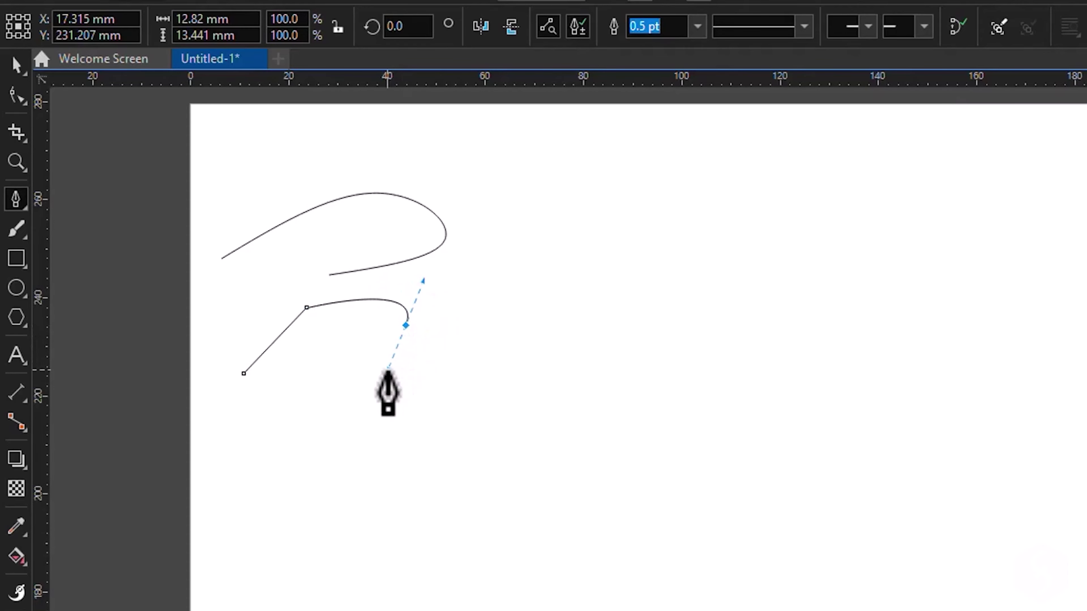
{"action": "left_click_drag", "start_coordinate": [315, 351], "coordinate": [289, 359]}
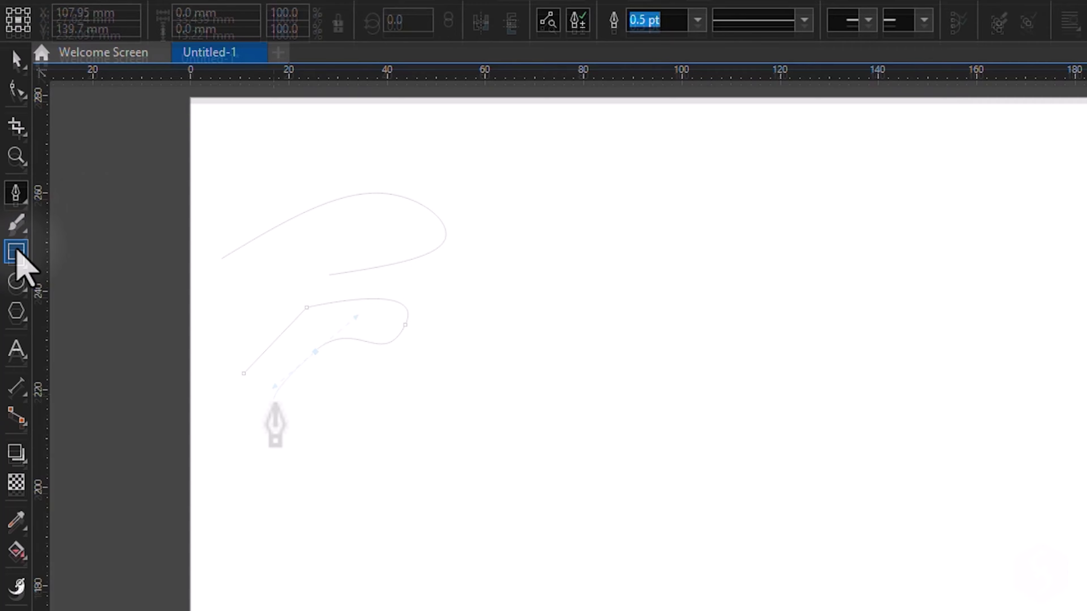
{"action": "left_click", "coordinate": [15, 281]}
Step: Draw a rectangle near the top left and a five-sided polygon below it
{"action": "left_click", "coordinate": [17, 252]}
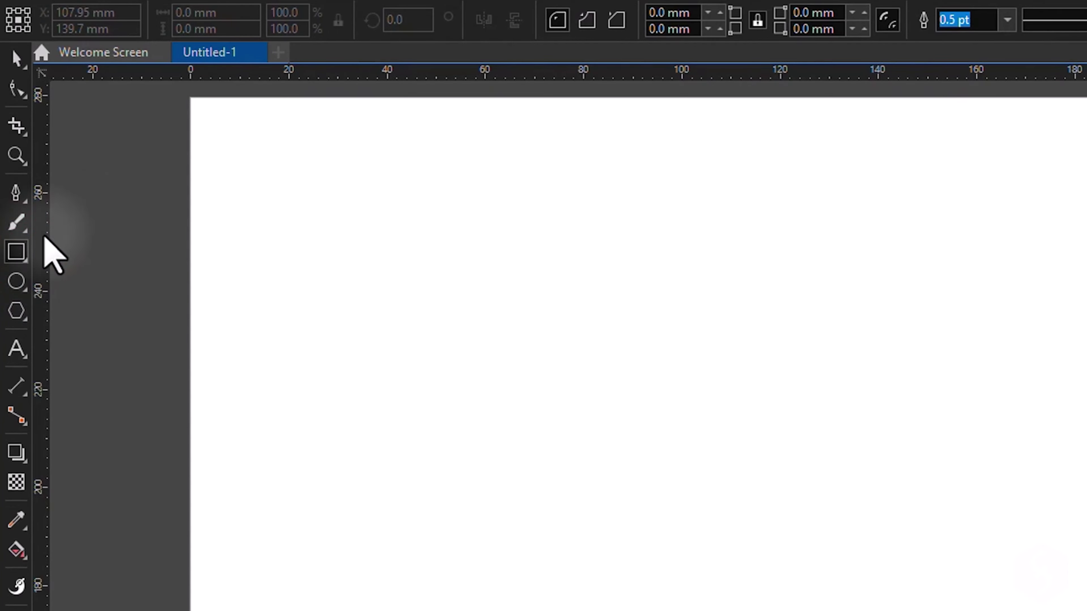
{"action": "left_click_drag", "start_coordinate": [241, 150], "coordinate": [376, 233]}
{"action": "left_click", "coordinate": [15, 311]}
{"action": "left_click_drag", "start_coordinate": [279, 397], "coordinate": [421, 264]}
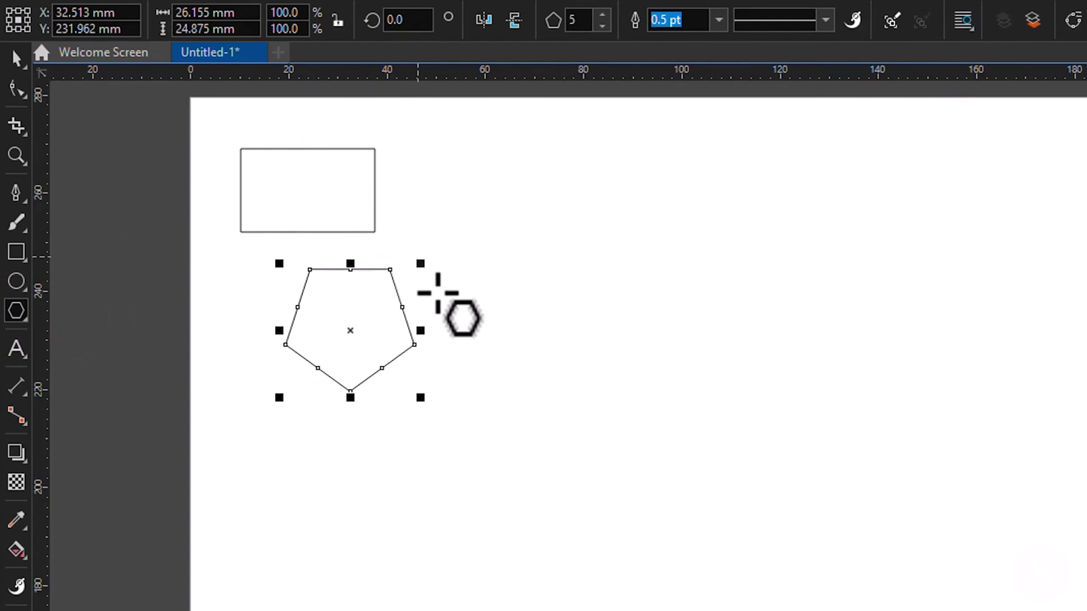
Step: Draw a wavy Common Shapes banner below the pentagon
{"action": "left_click", "coordinate": [14, 317]}
{"action": "left_click", "coordinate": [108, 378]}
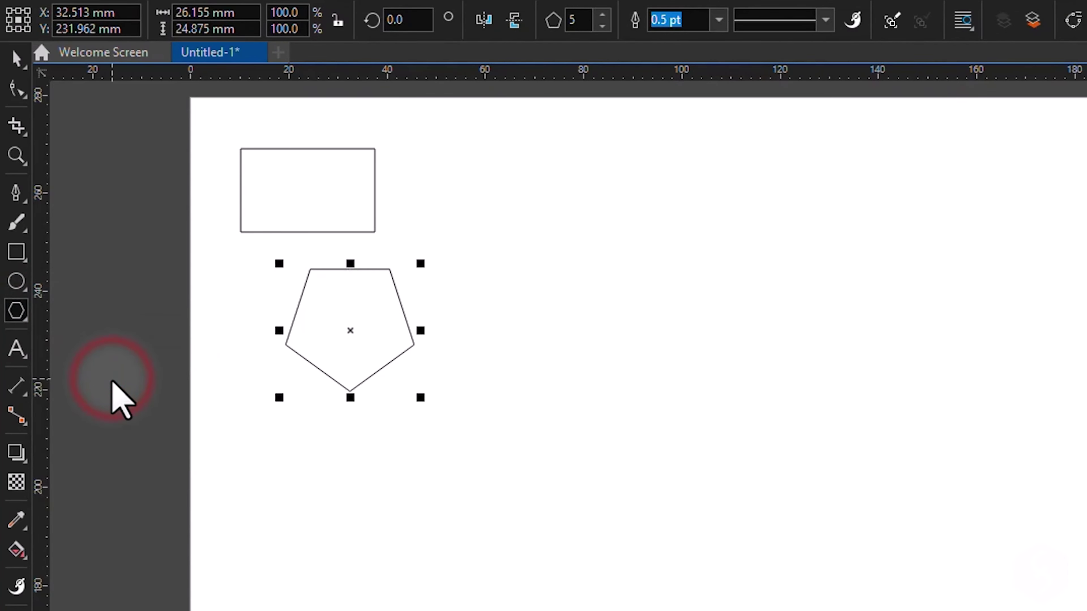
{"action": "left_click", "coordinate": [556, 21]}
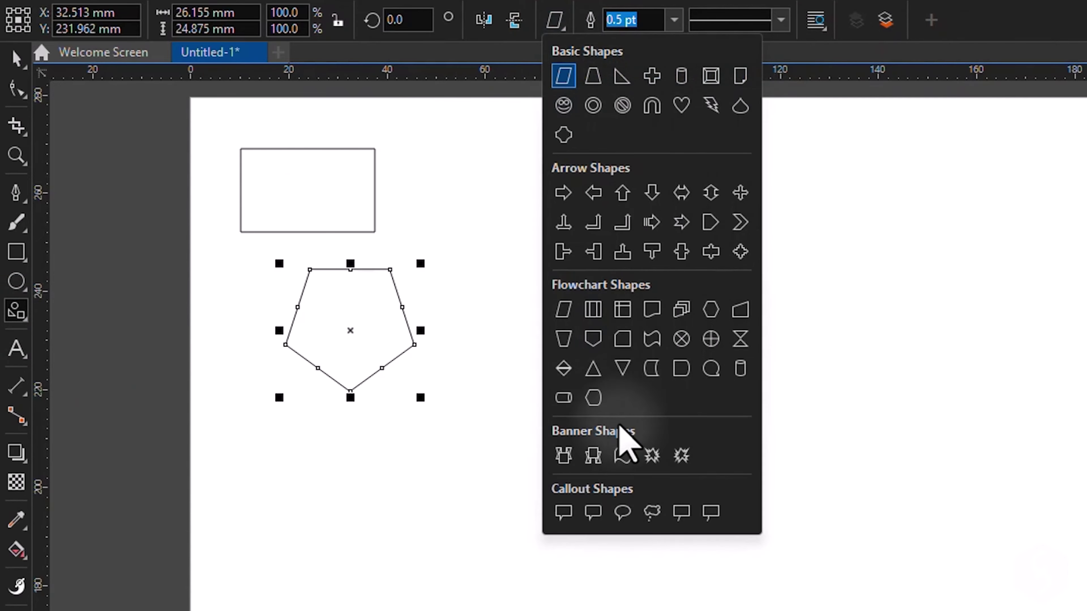
{"action": "left_click", "coordinate": [619, 463]}
{"action": "left_click_drag", "start_coordinate": [238, 541], "coordinate": [524, 394]}
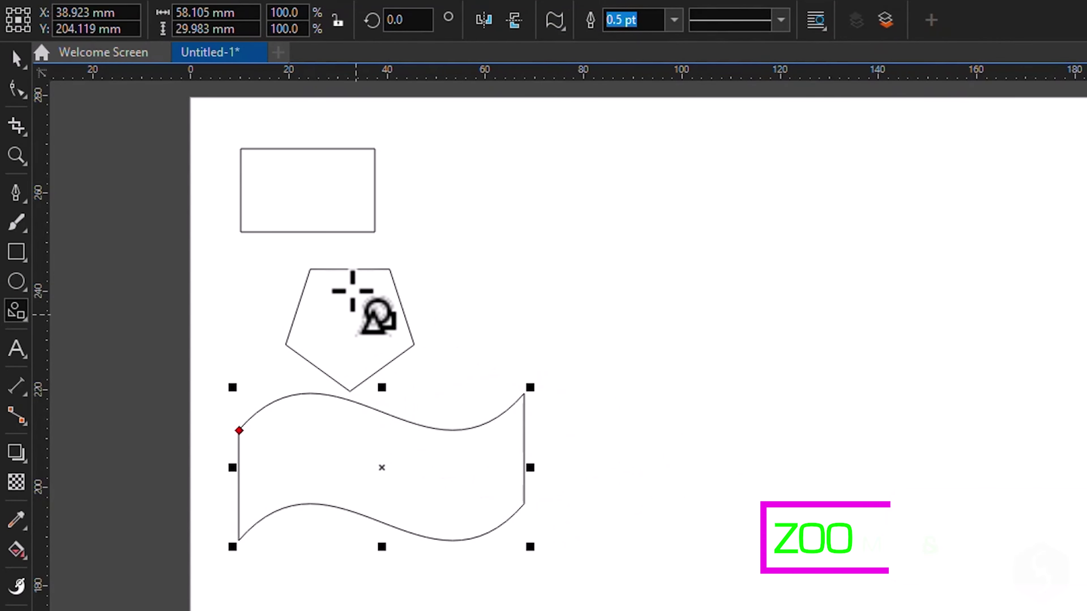
{"action": "scroll", "coordinate": [295, 210], "scroll_direction": "up", "scroll_amount": 5}
{"action": "scroll", "coordinate": [312, 237], "scroll_direction": "down", "scroll_amount": 4}
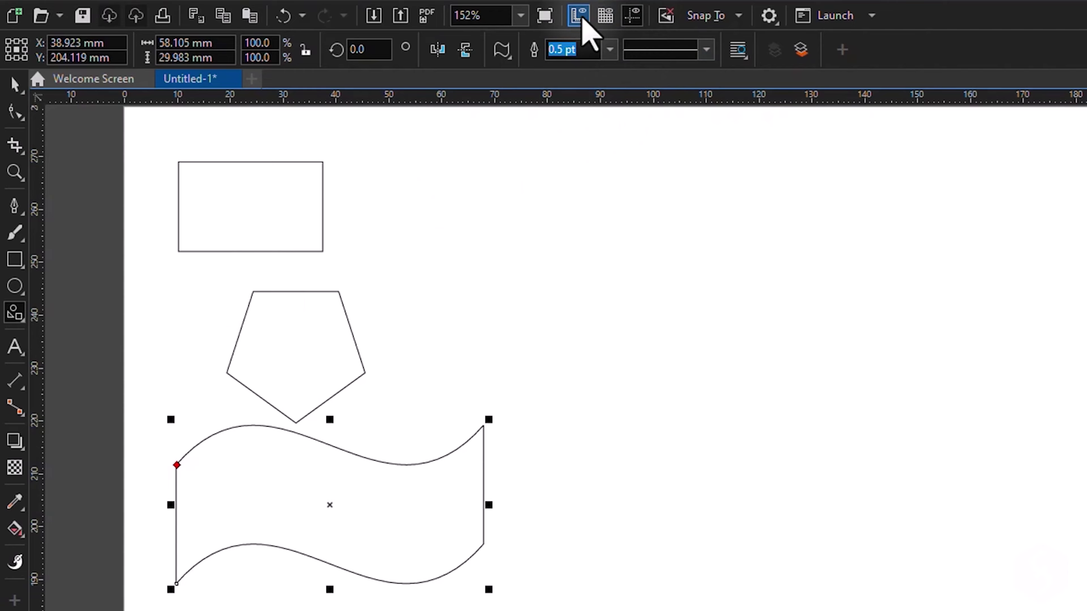
{"action": "left_click", "coordinate": [582, 19]}
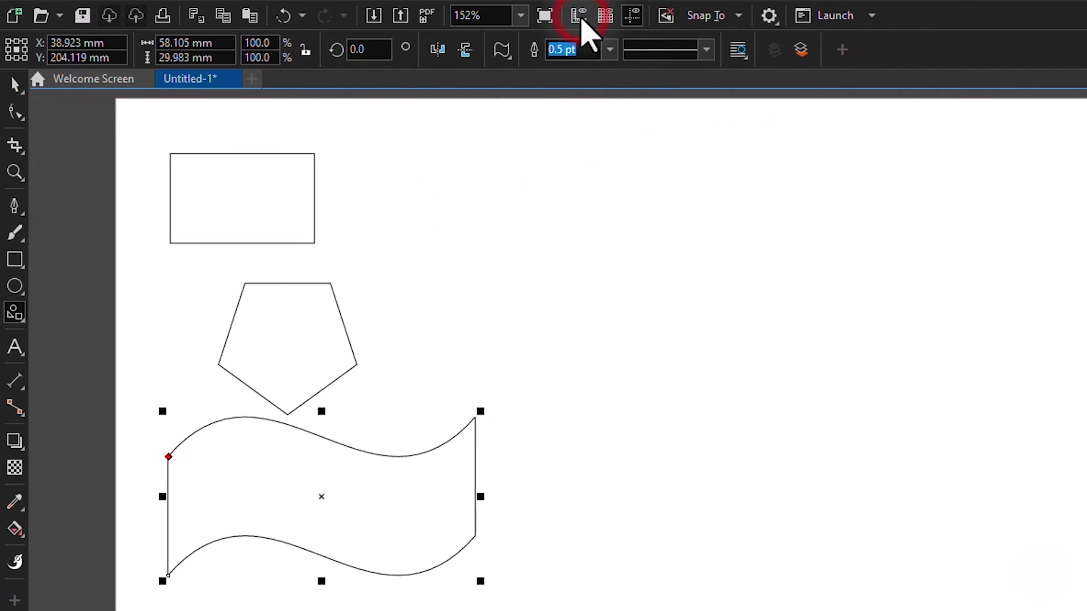
{"action": "left_click", "coordinate": [583, 19]}
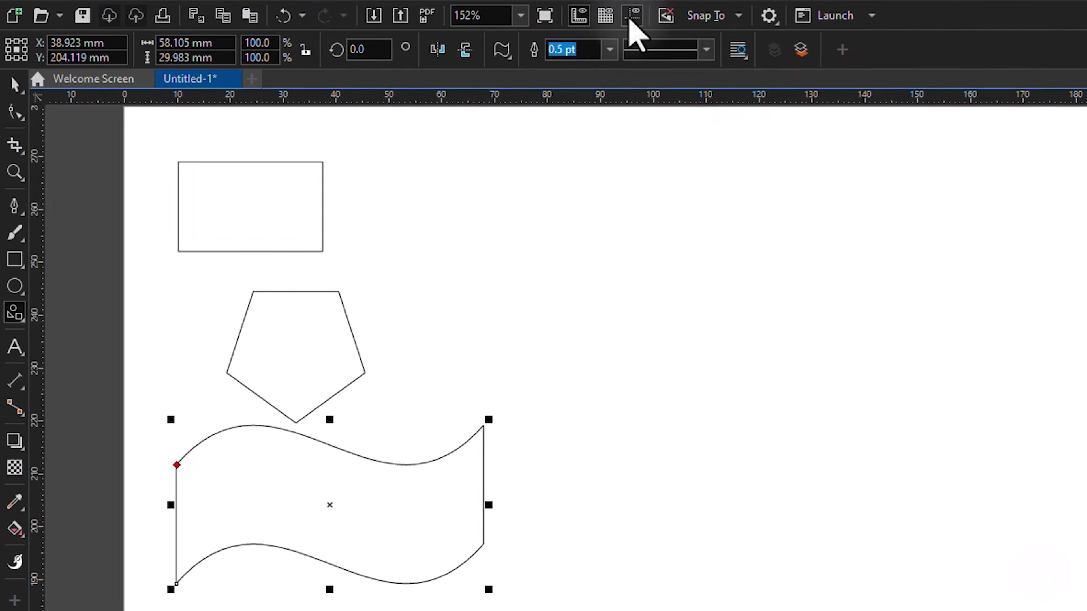
{"action": "left_click", "coordinate": [601, 17]}
{"action": "left_click", "coordinate": [601, 19]}
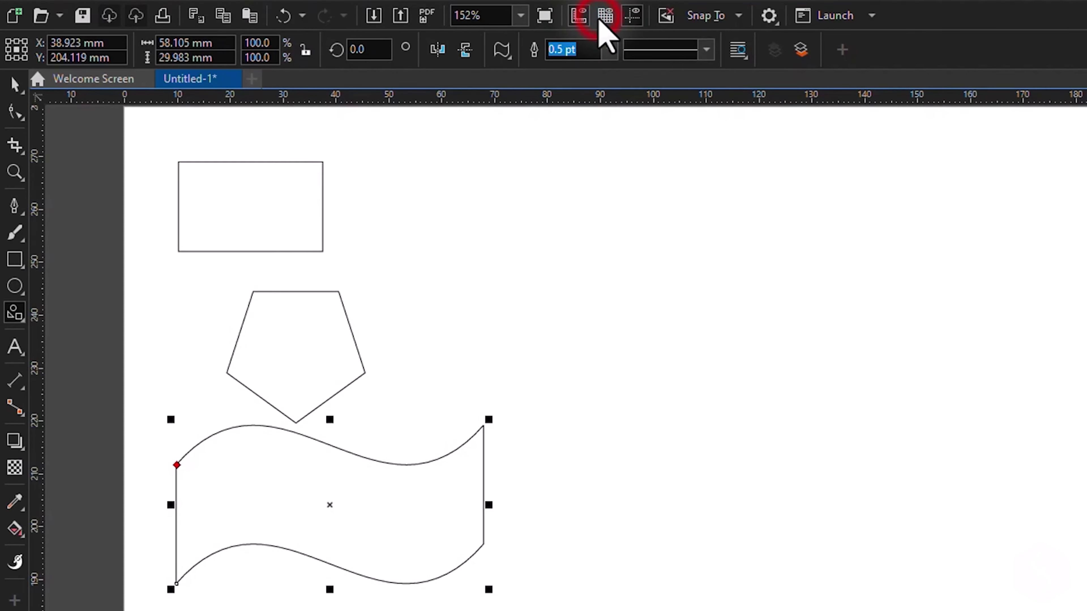
{"action": "left_click", "coordinate": [727, 19]}
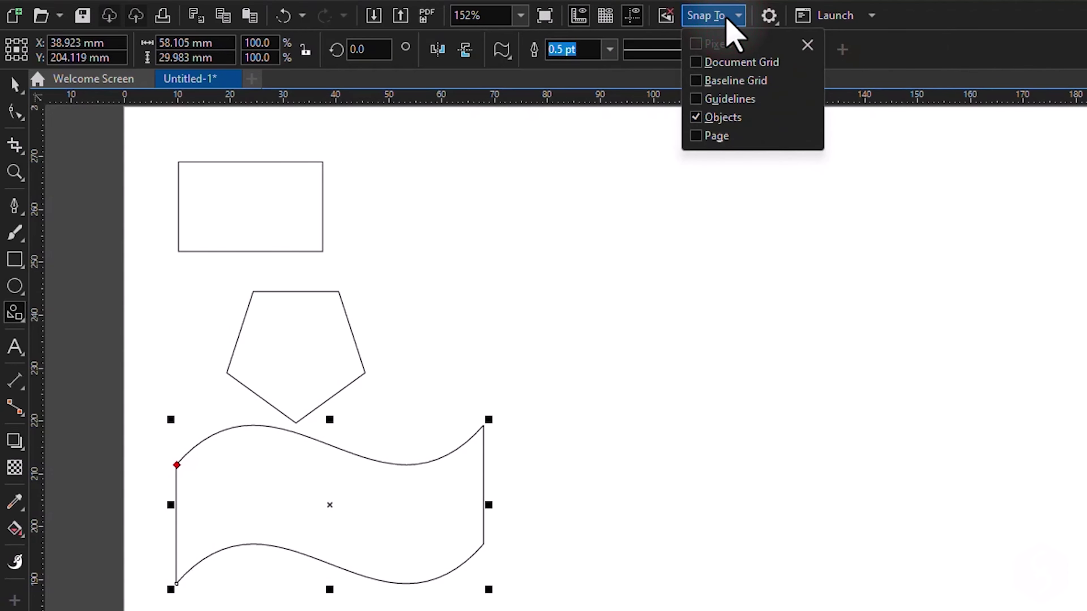
{"action": "key", "text": "F5"}
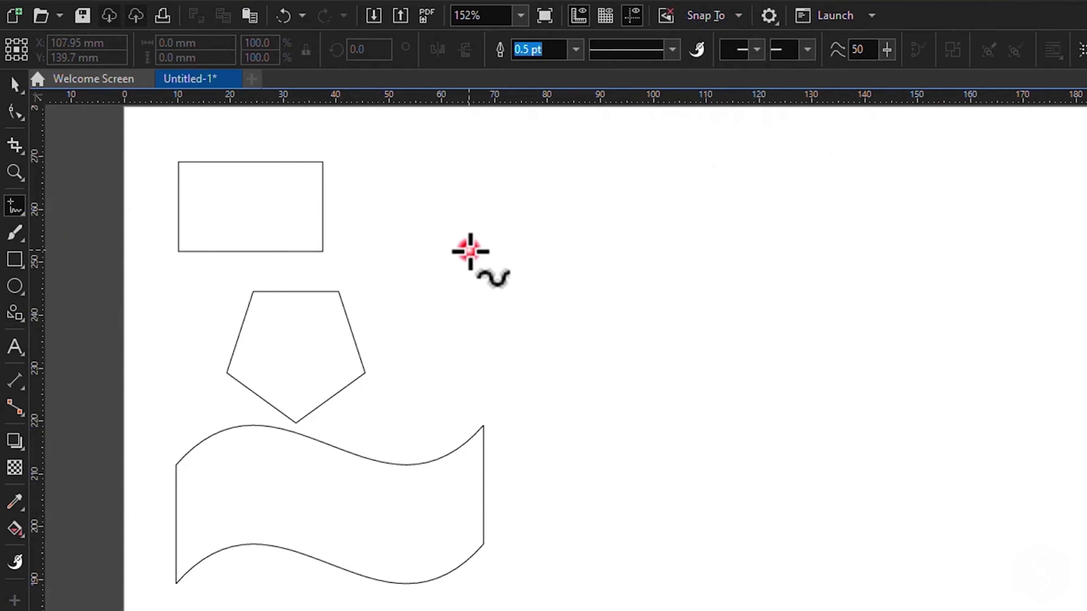
{"action": "left_click", "coordinate": [469, 250]}
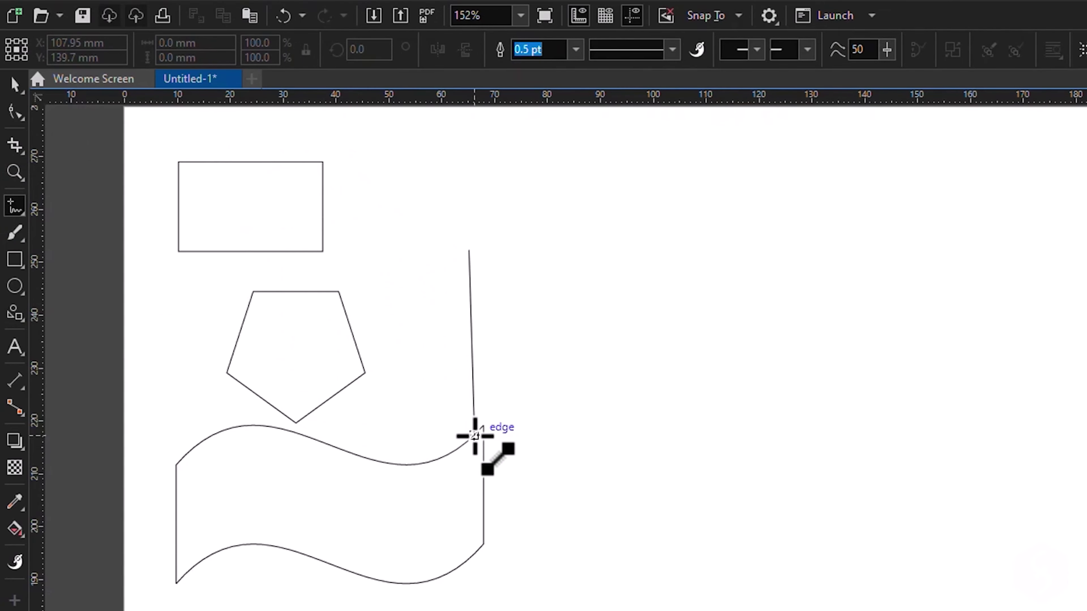
{"action": "key", "text": "Escape"}
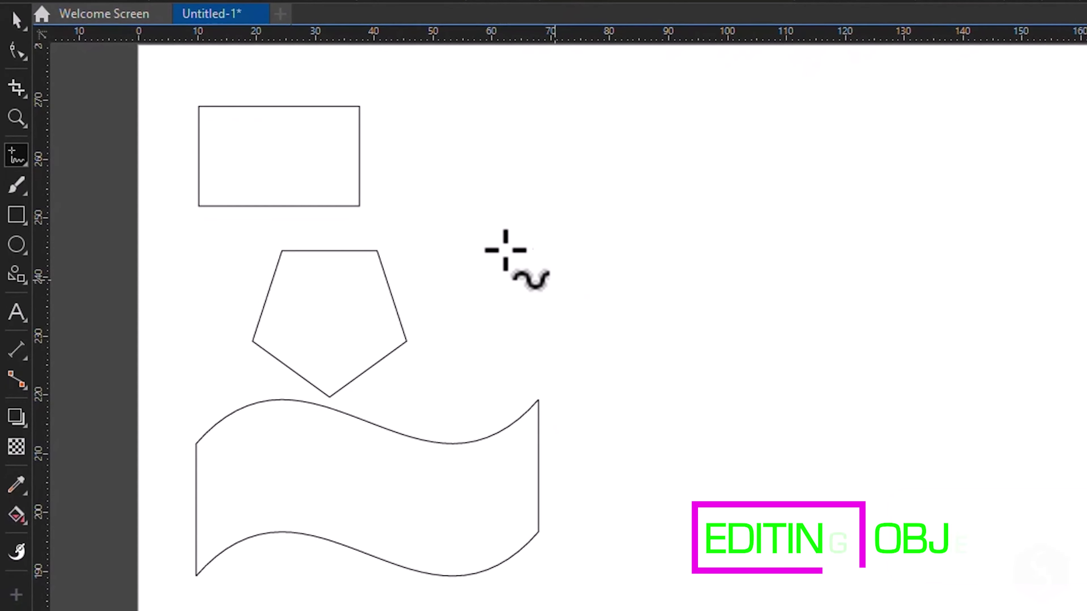
{"action": "left_click", "coordinate": [14, 23]}
Step: Move the wave shape up beside the pentagon
{"action": "left_click", "coordinate": [292, 205]}
{"action": "left_click", "coordinate": [347, 308]}
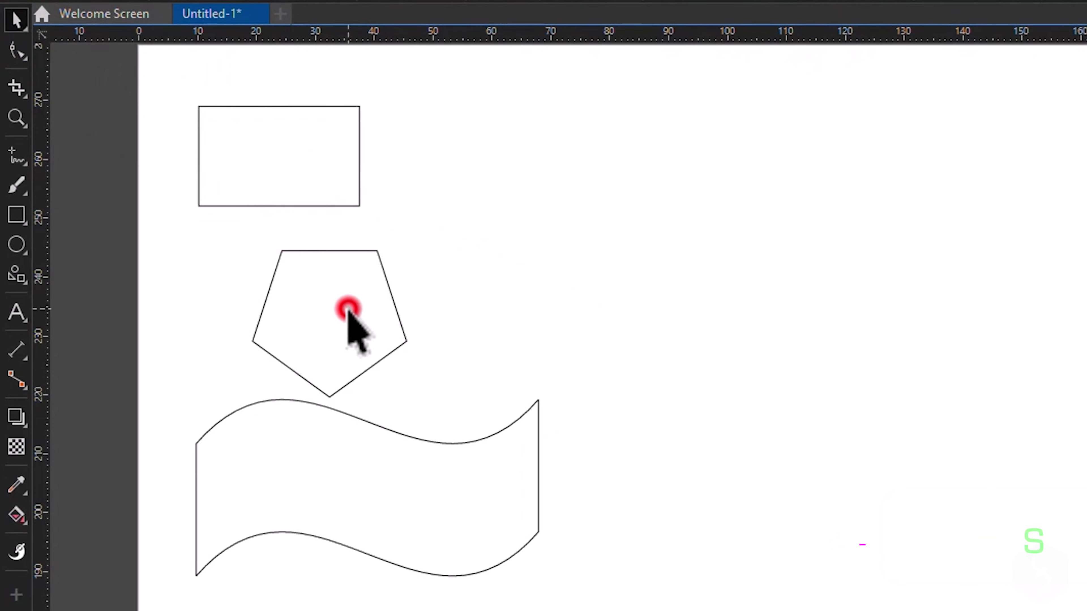
{"action": "left_click", "coordinate": [420, 491]}
{"action": "left_click_drag", "start_coordinate": [412, 502], "coordinate": [668, 284]}
Step: Rotate the banner to 339.032° and skew it, raising its right side
{"action": "left_click_drag", "start_coordinate": [801, 189], "coordinate": [797, 120]}
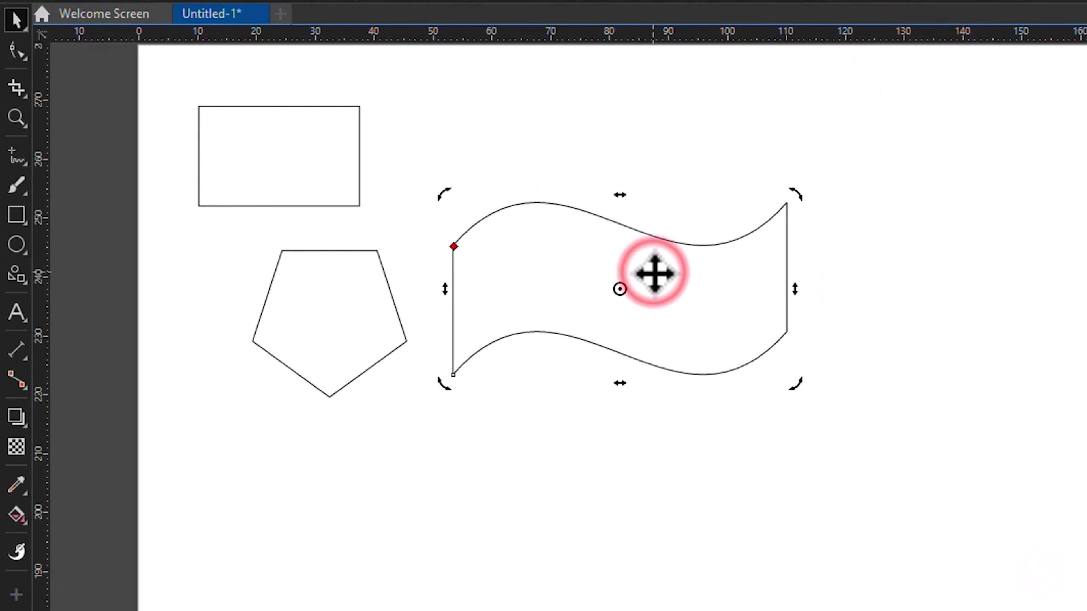
{"action": "left_click_drag", "start_coordinate": [799, 197], "coordinate": [829, 257]}
{"action": "left_click_drag", "start_coordinate": [818, 298], "coordinate": [818, 226]}
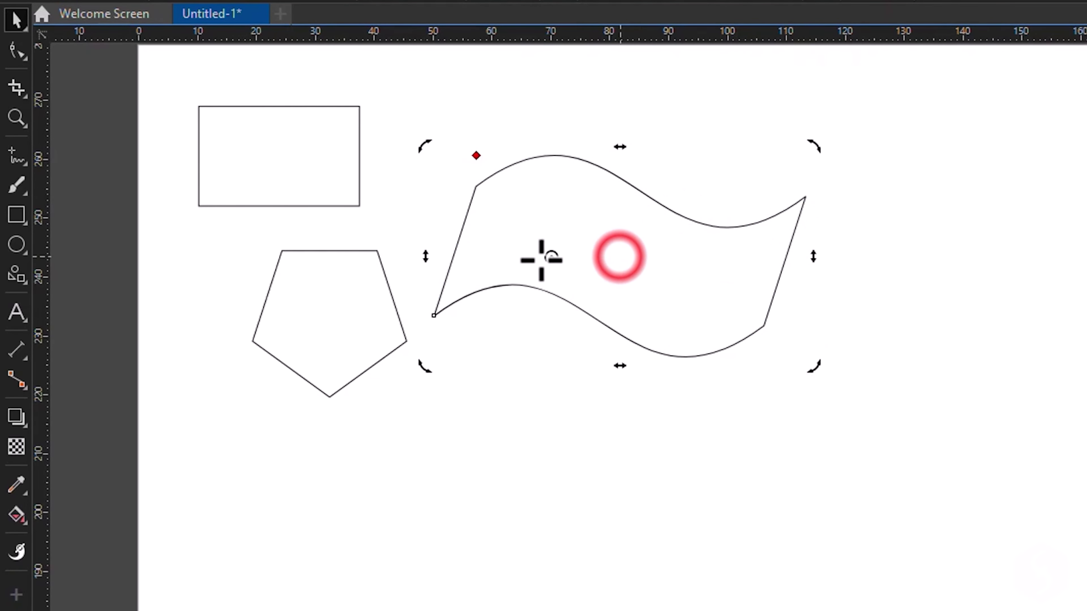
{"action": "left_click_drag", "start_coordinate": [811, 147], "coordinate": [875, 202]}
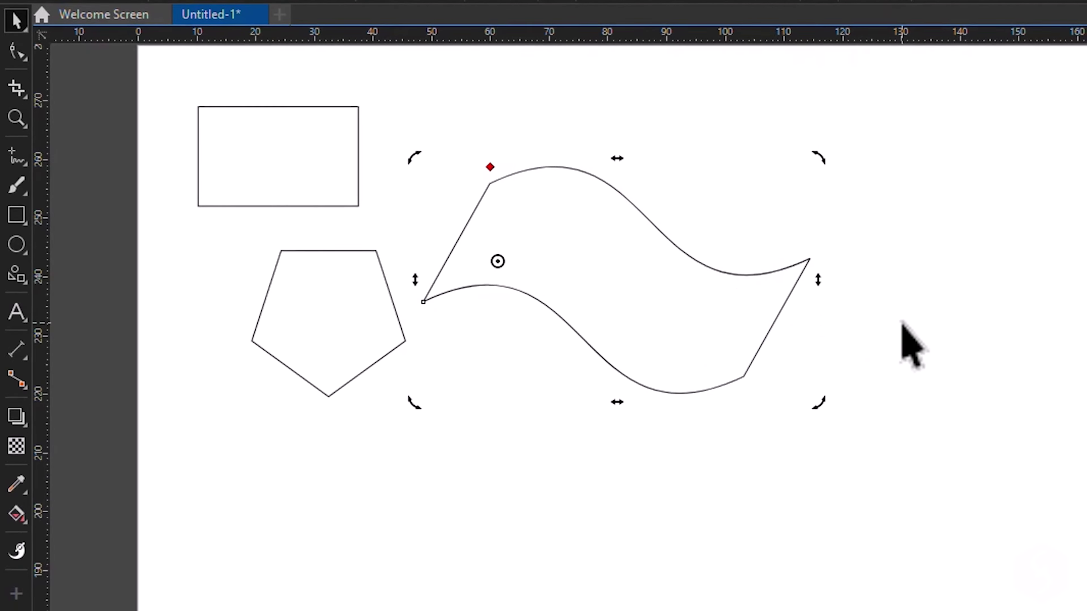
{"action": "left_click_drag", "start_coordinate": [694, 304], "coordinate": [810, 275]}
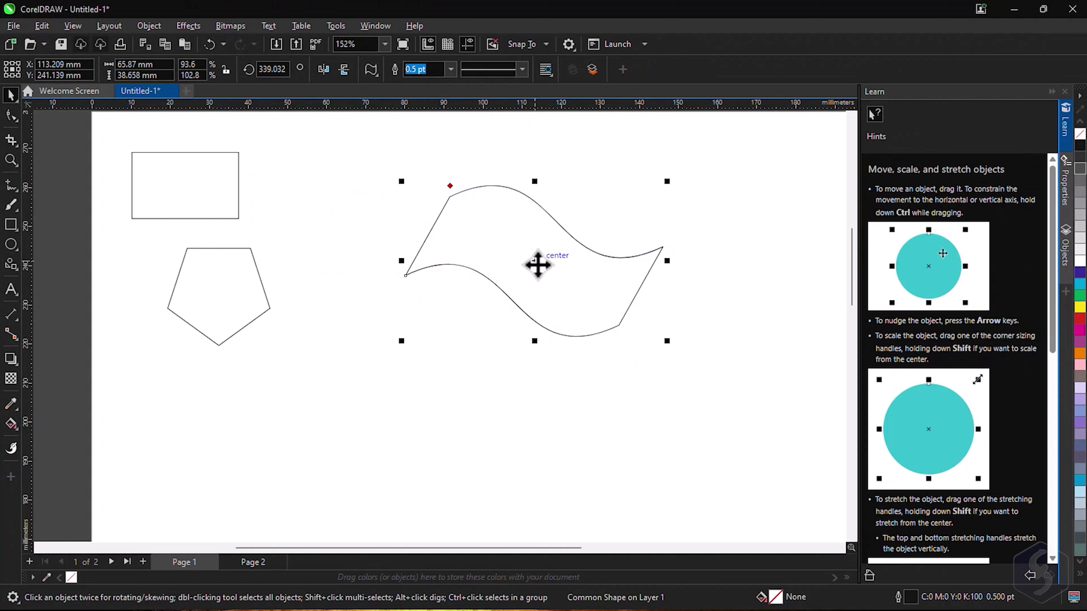
{"action": "left_click", "coordinate": [550, 266]}
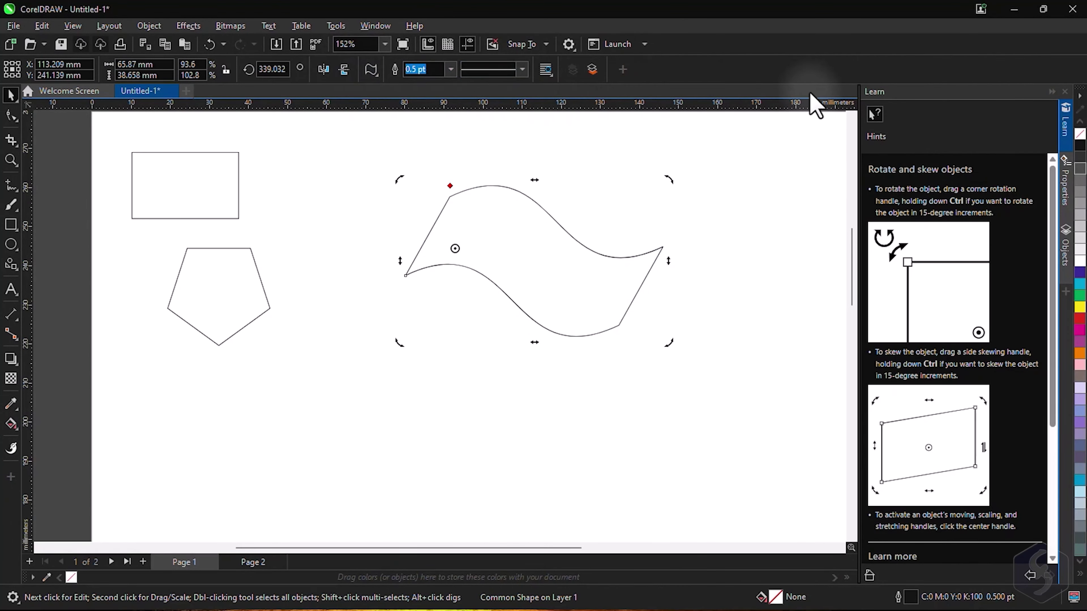
Step: Give the wave shape an orange 1.5 pt outline and choose a line style
{"action": "left_click", "coordinate": [1065, 189]}
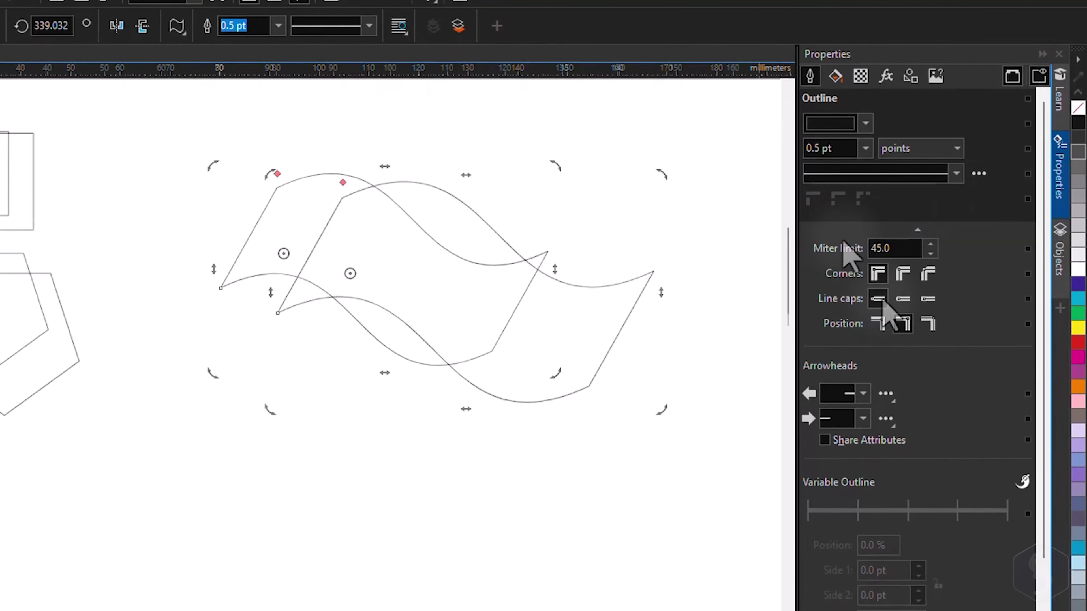
{"action": "left_click", "coordinate": [865, 124]}
{"action": "left_click_drag", "start_coordinate": [893, 213], "coordinate": [931, 210]}
{"action": "left_click", "coordinate": [1005, 142]}
{"action": "left_click", "coordinate": [865, 148]}
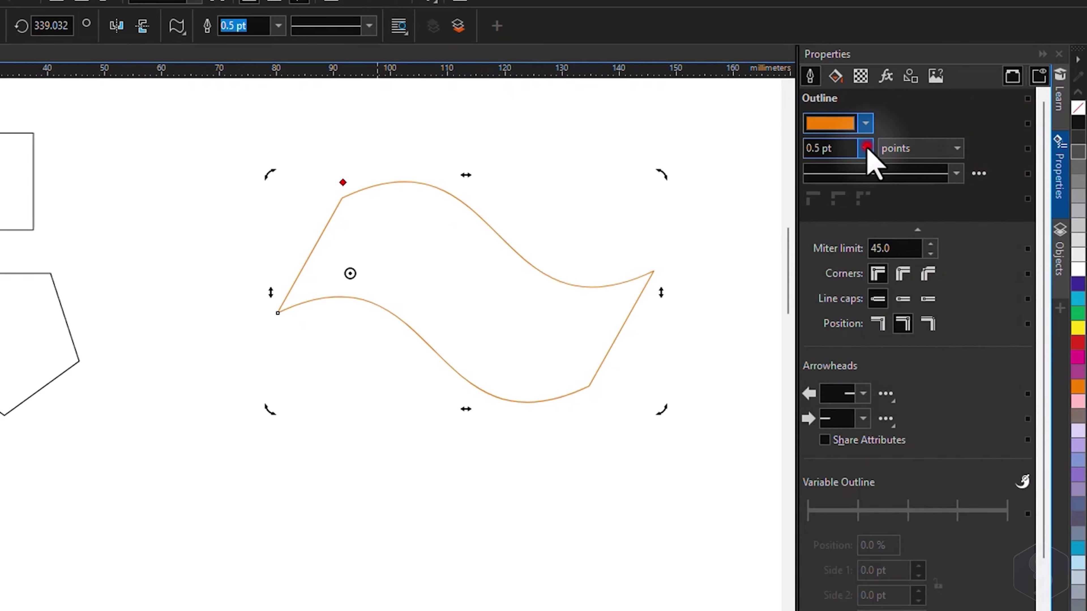
{"action": "left_click", "coordinate": [829, 230]}
{"action": "left_click", "coordinate": [956, 173]}
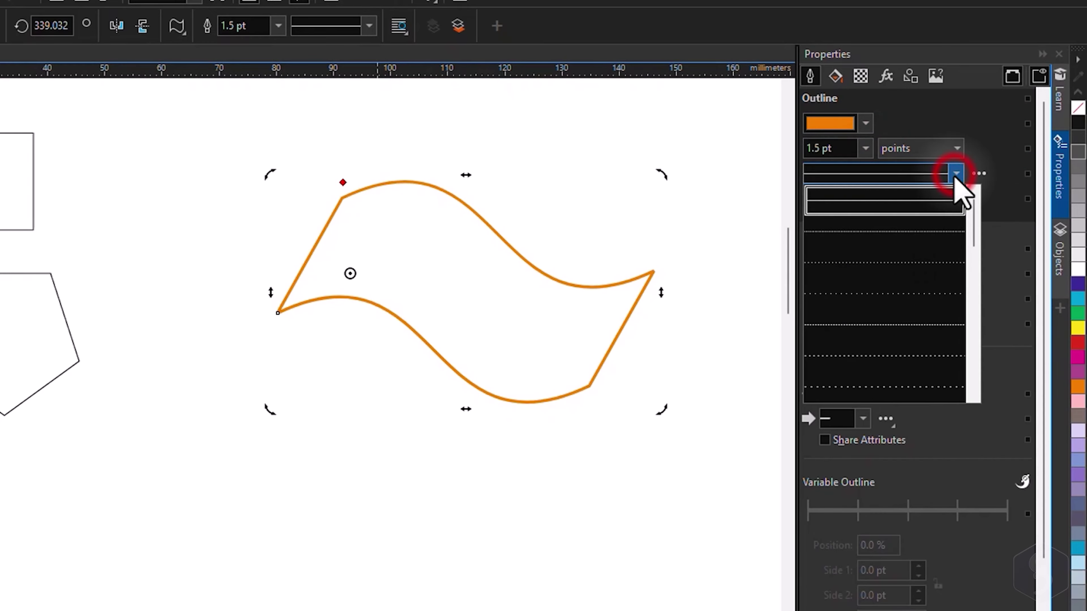
{"action": "left_click", "coordinate": [920, 257]}
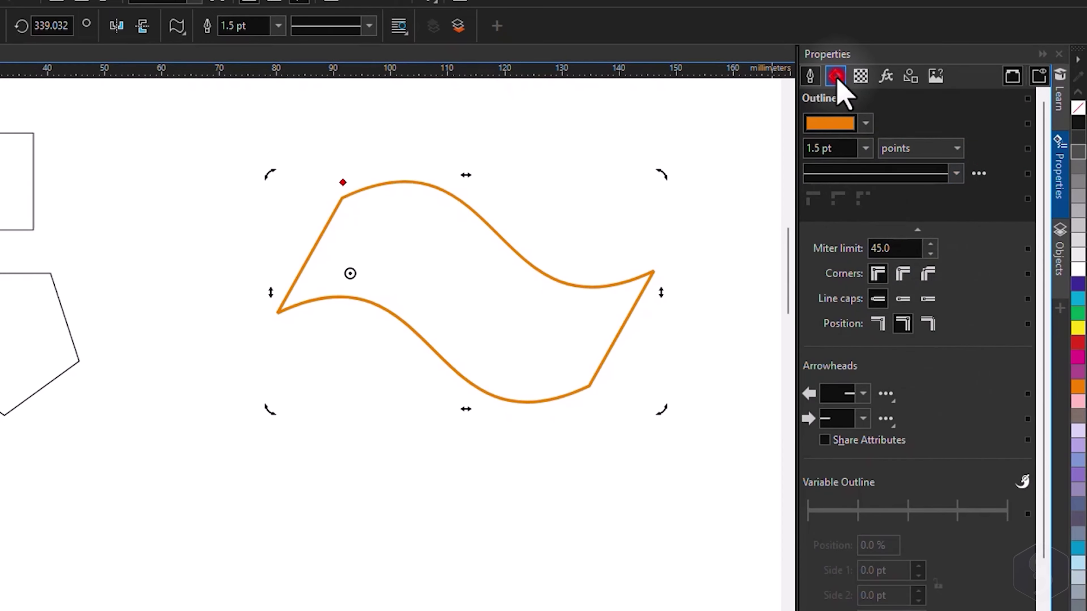
Step: Try red uniform, red-to-purple fountain and vector fills, ending with a brick bitmap pattern fill
{"action": "left_click", "coordinate": [836, 76]}
{"action": "left_click", "coordinate": [838, 124]}
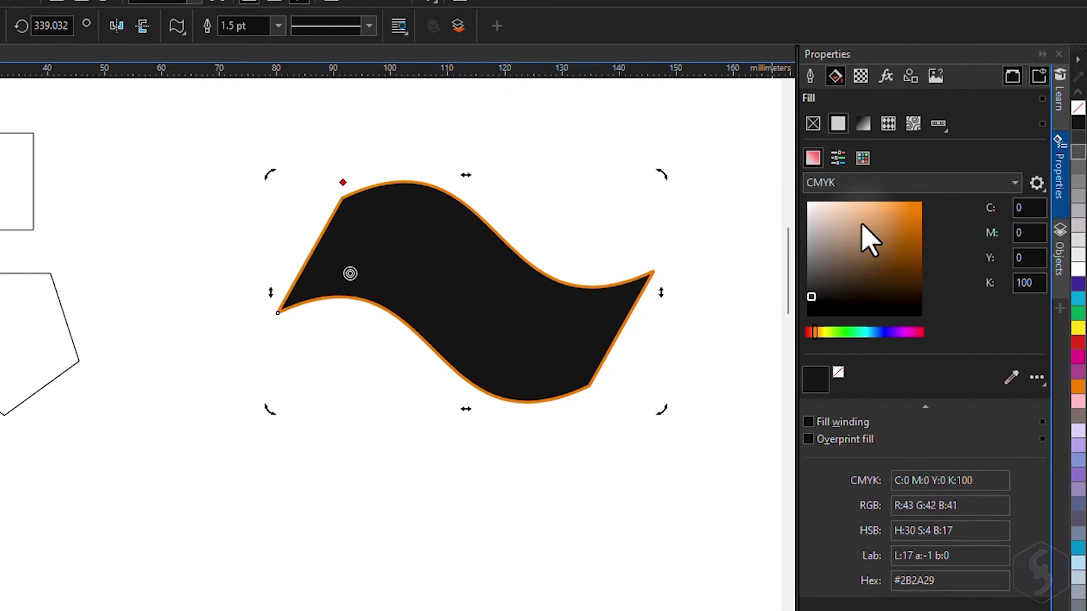
{"action": "left_click", "coordinate": [804, 333]}
{"action": "left_click_drag", "start_coordinate": [880, 240], "coordinate": [976, 190]}
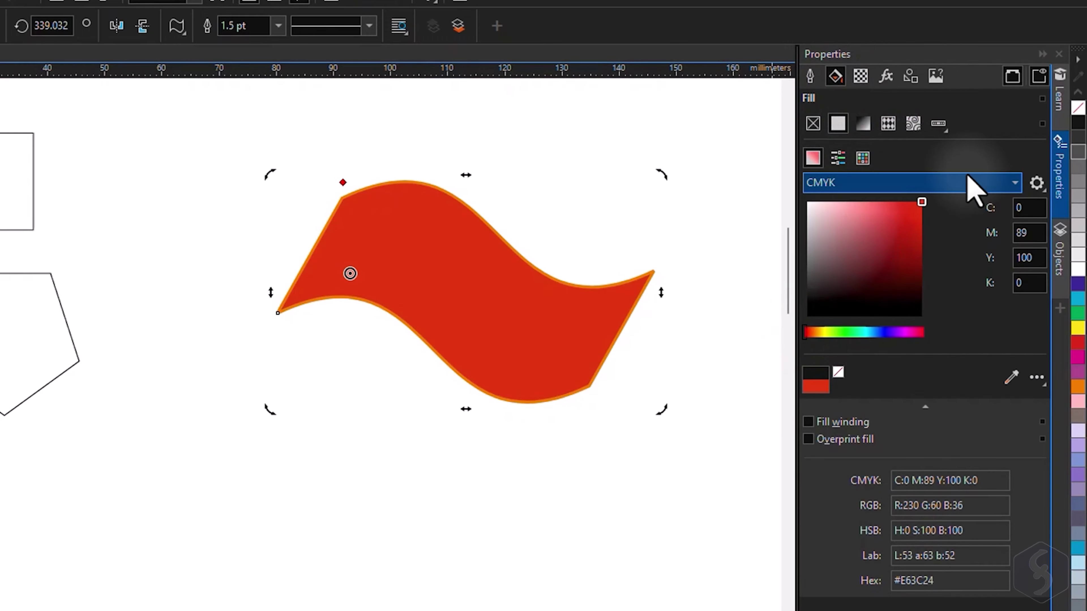
{"action": "left_click", "coordinate": [857, 127]}
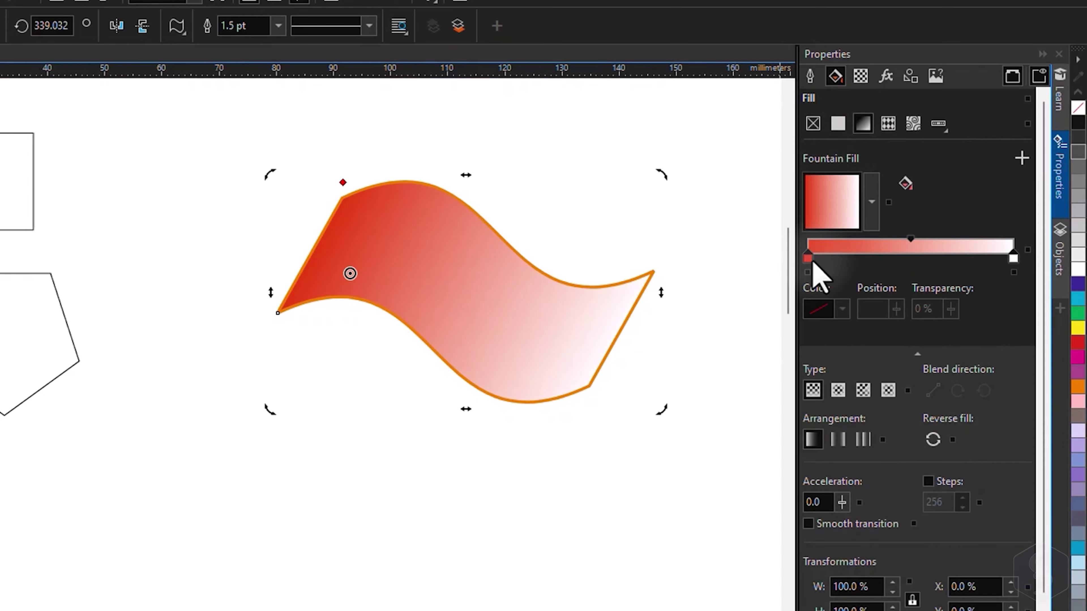
{"action": "left_click", "coordinate": [841, 309]}
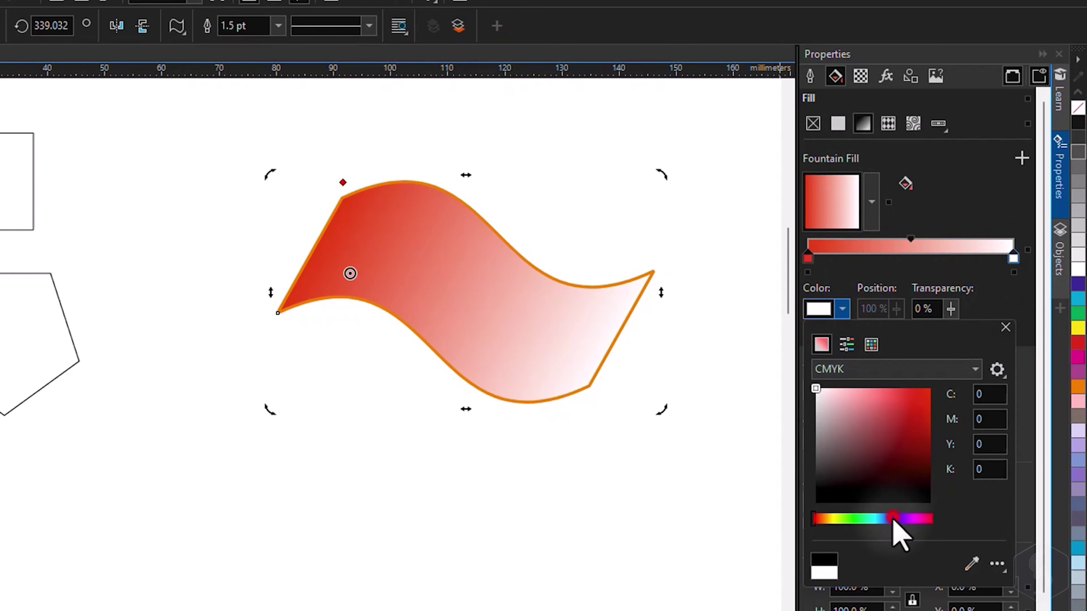
{"action": "left_click_drag", "start_coordinate": [920, 462], "coordinate": [928, 409]}
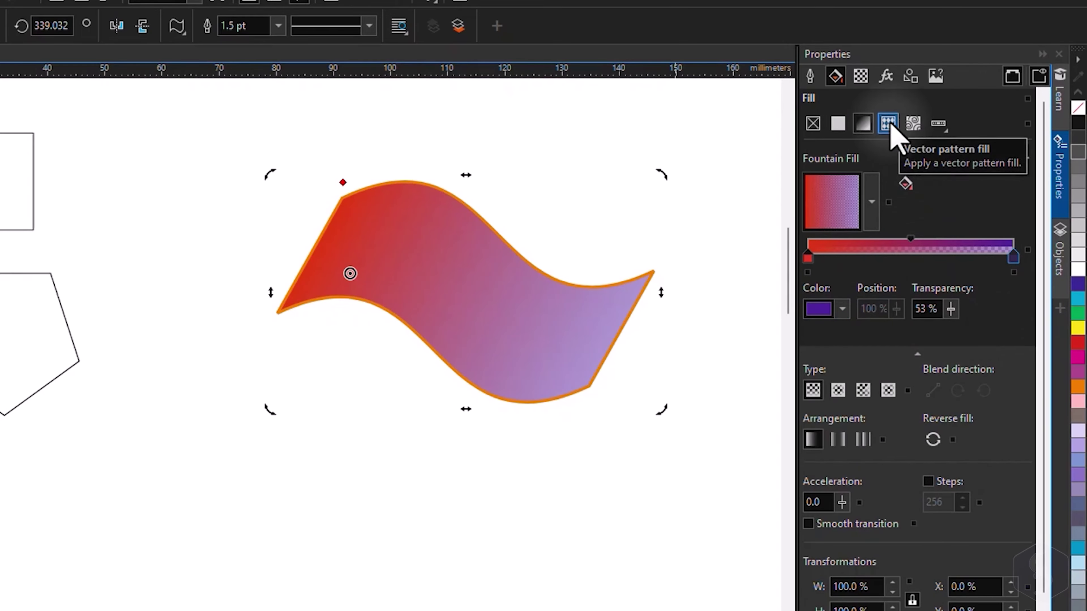
{"action": "left_click", "coordinate": [889, 125]}
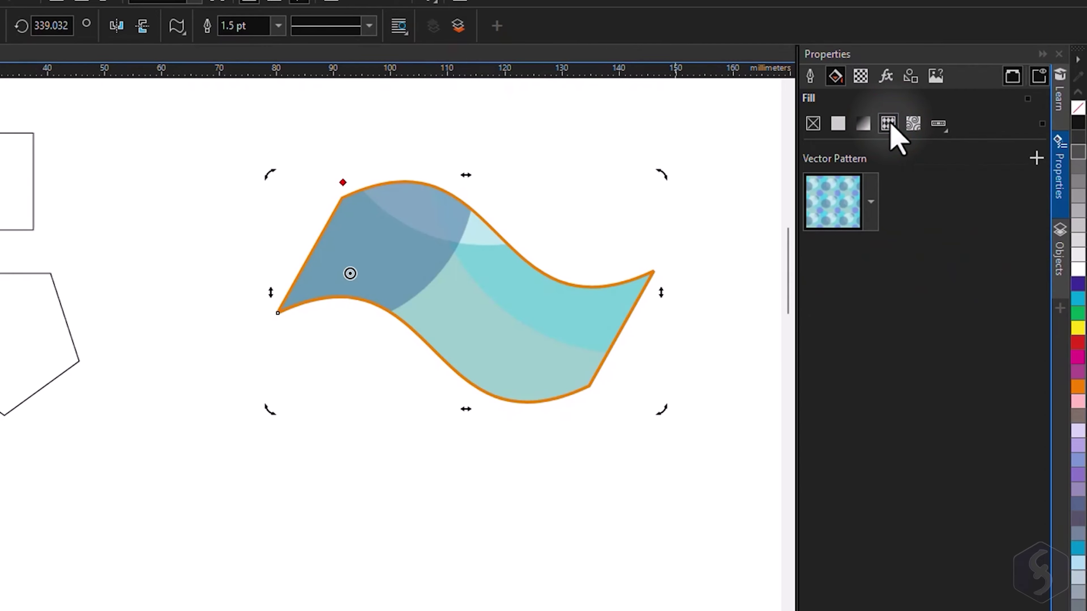
{"action": "left_click", "coordinate": [911, 126]}
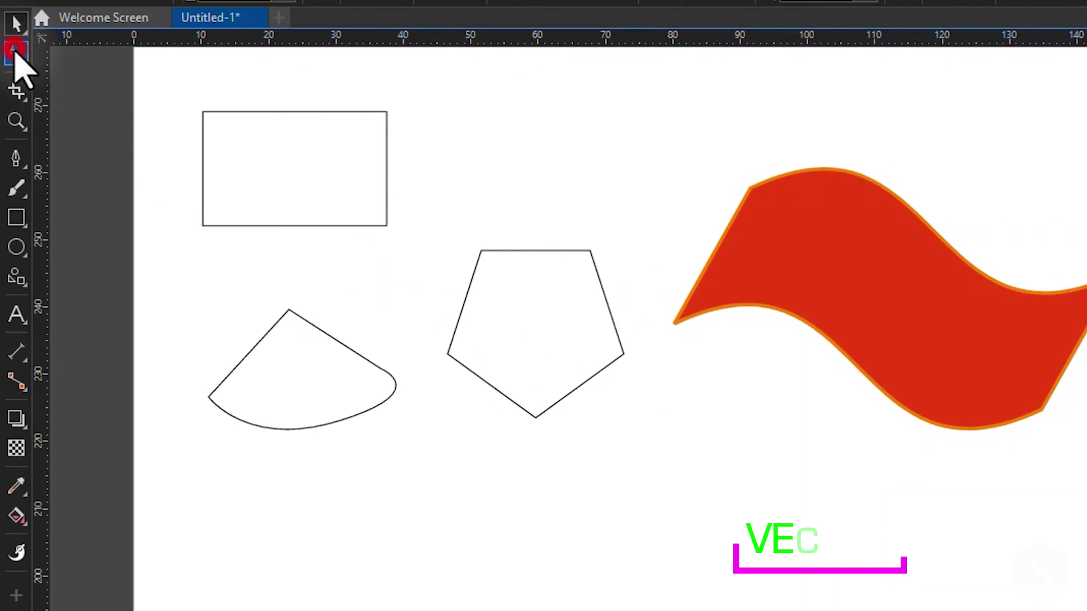
Step: Reshape the curved wedge by moving its nodes and adding a node to bend its lower curve
{"action": "left_click", "coordinate": [17, 54]}
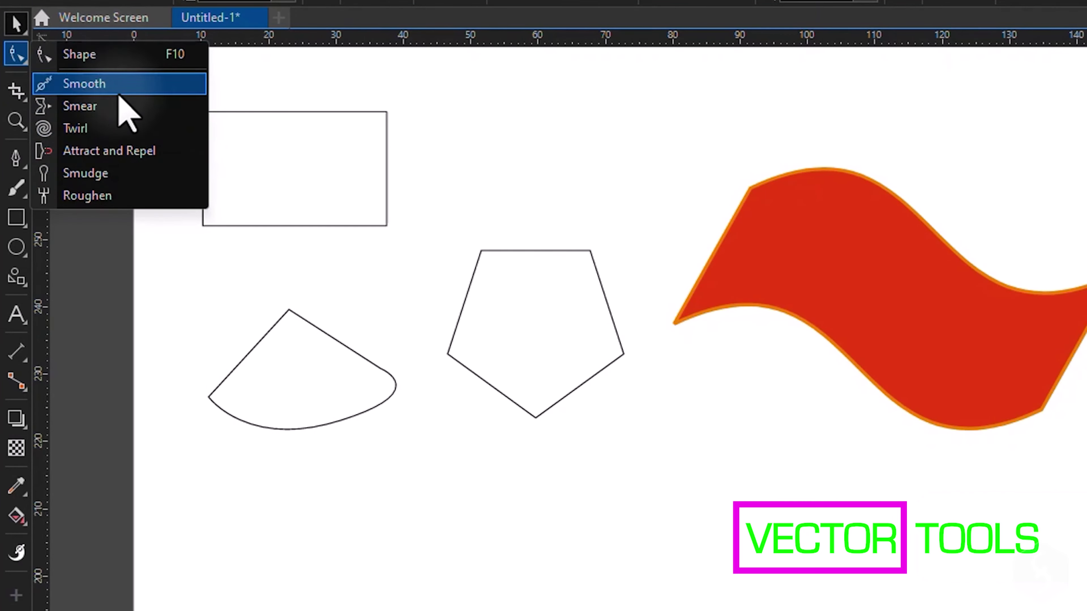
{"action": "left_click", "coordinate": [109, 54]}
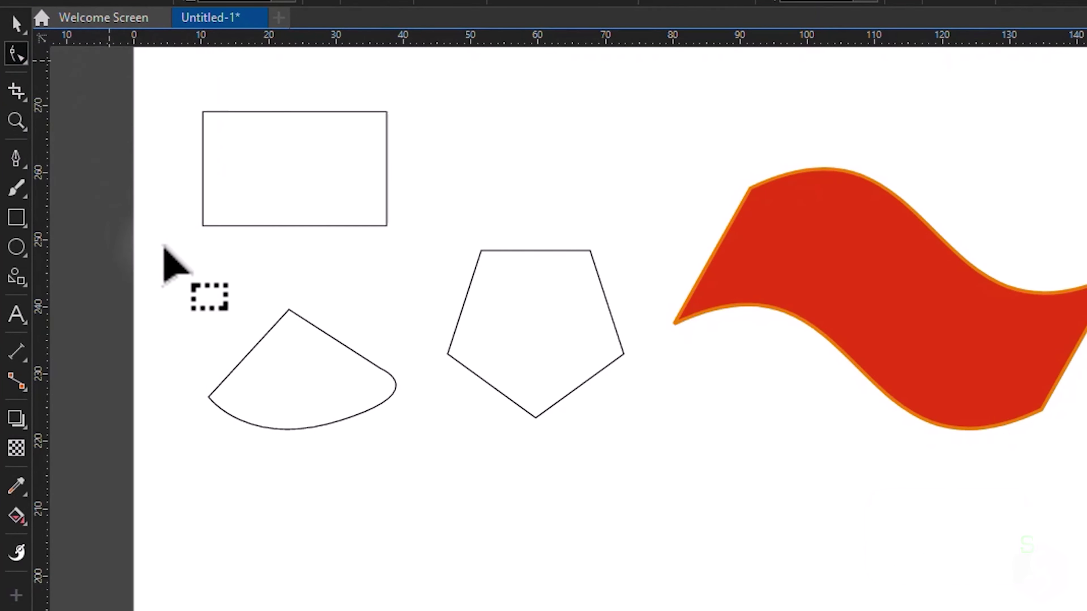
{"action": "left_click", "coordinate": [256, 354]}
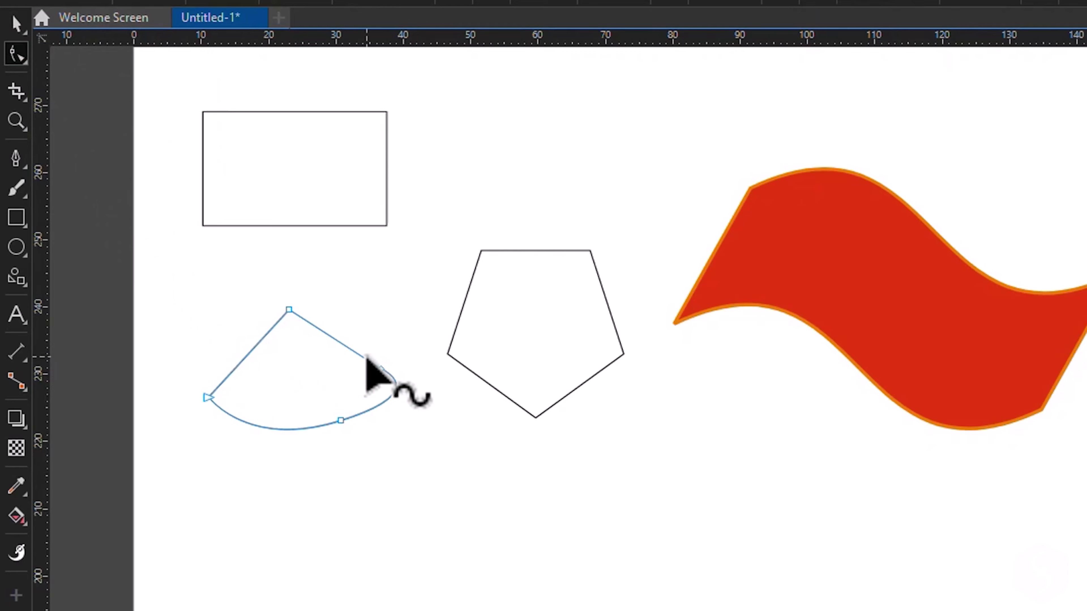
{"action": "mouse_move", "coordinate": [289, 307]}
{"action": "left_mouse_down"}
{"action": "mouse_move", "coordinate": [283, 269]}
{"action": "mouse_move", "coordinate": [291, 300]}
{"action": "left_mouse_up"}
{"action": "mouse_move", "coordinate": [381, 369]}
{"action": "left_mouse_down"}
{"action": "mouse_move", "coordinate": [392, 319]}
{"action": "mouse_move", "coordinate": [384, 354]}
{"action": "left_mouse_up"}
{"action": "mouse_move", "coordinate": [431, 390]}
{"action": "left_mouse_down"}
{"action": "mouse_move", "coordinate": [419, 454]}
{"action": "mouse_move", "coordinate": [436, 403]}
{"action": "left_mouse_up"}
{"action": "left_click", "coordinate": [244, 430]}
{"action": "double_click", "coordinate": [245, 430]}
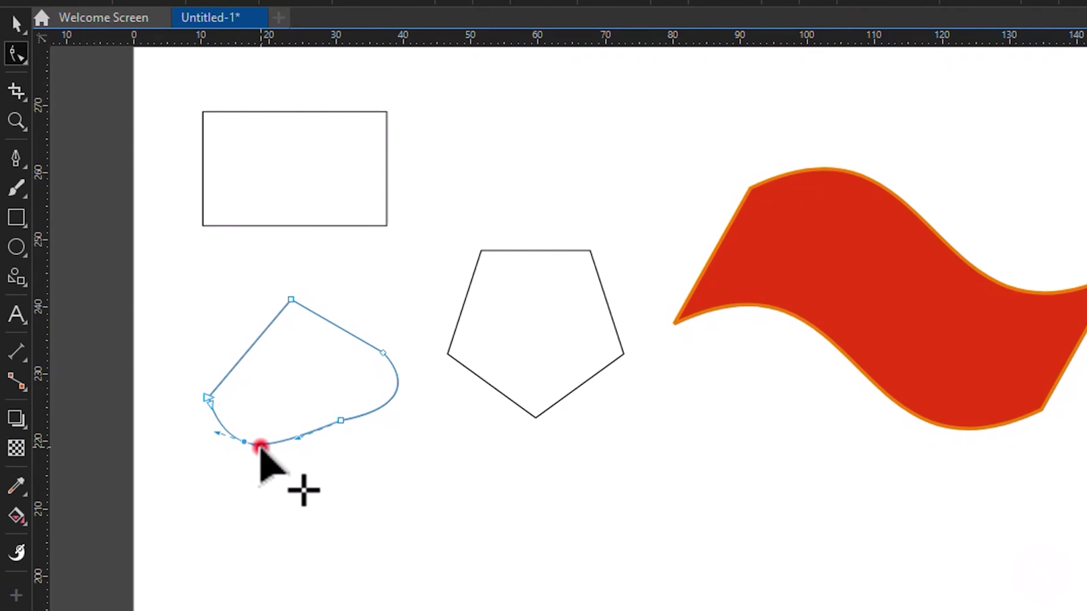
{"action": "left_click_drag", "start_coordinate": [260, 447], "coordinate": [259, 454]}
Step: Twirl the wedge's upper left toward its centre with the Twirl distortion
{"action": "left_click", "coordinate": [19, 54]}
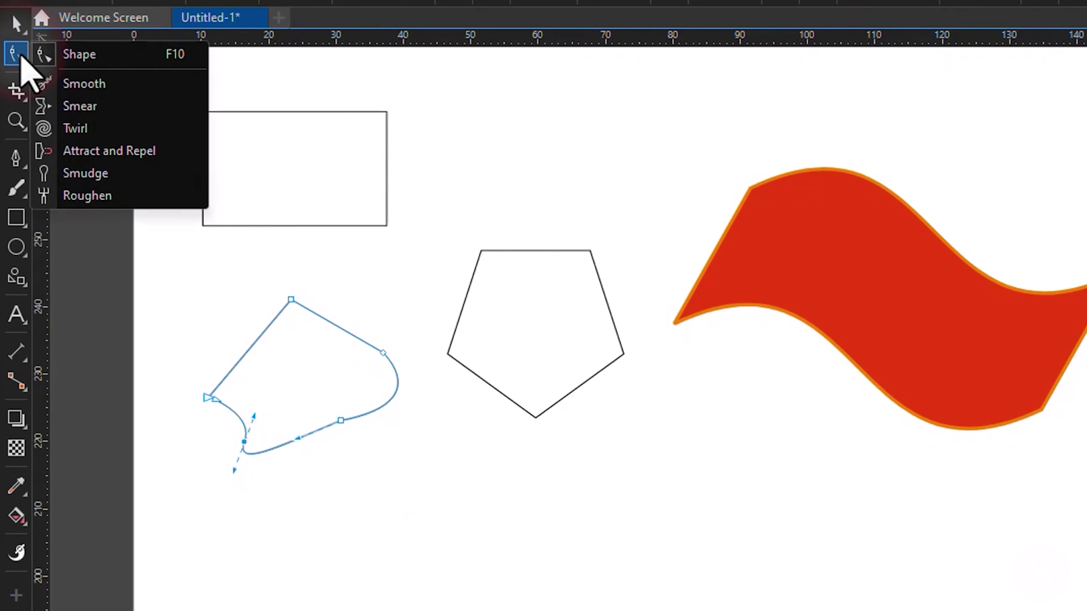
{"action": "left_click", "coordinate": [95, 127]}
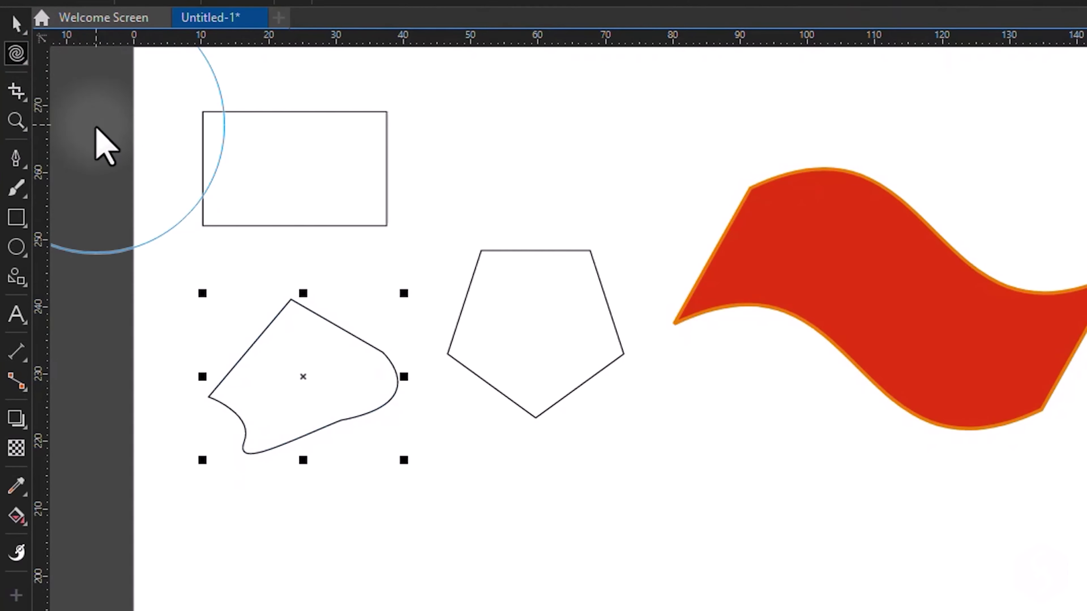
{"action": "left_click_drag", "start_coordinate": [233, 238], "coordinate": [305, 385]}
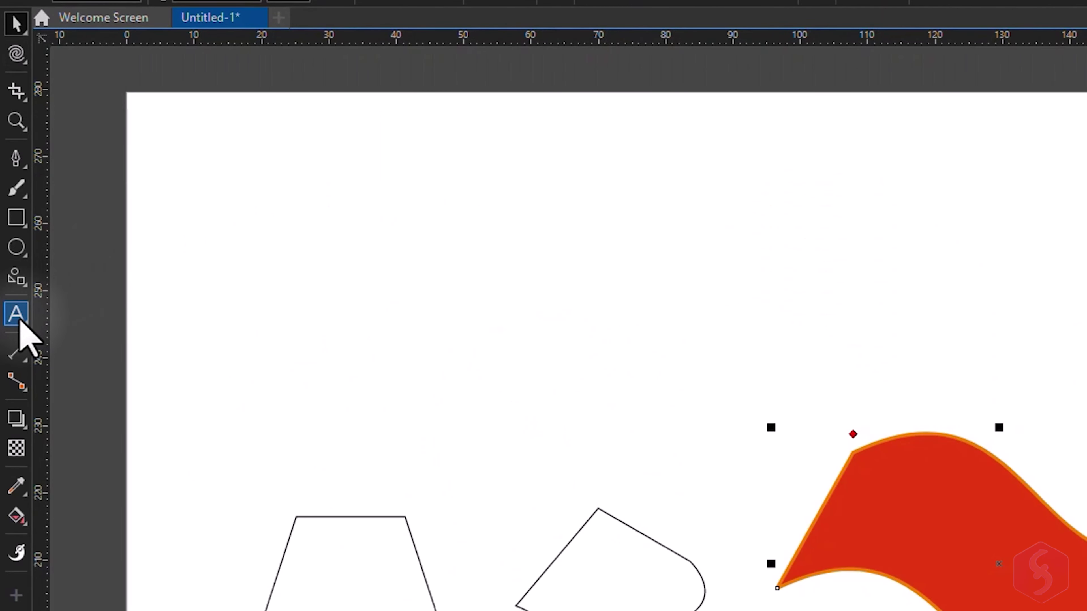
Step: Draw a paragraph text frame near the top of the page, type the sentence and shrink the frame
{"action": "left_click", "coordinate": [19, 321]}
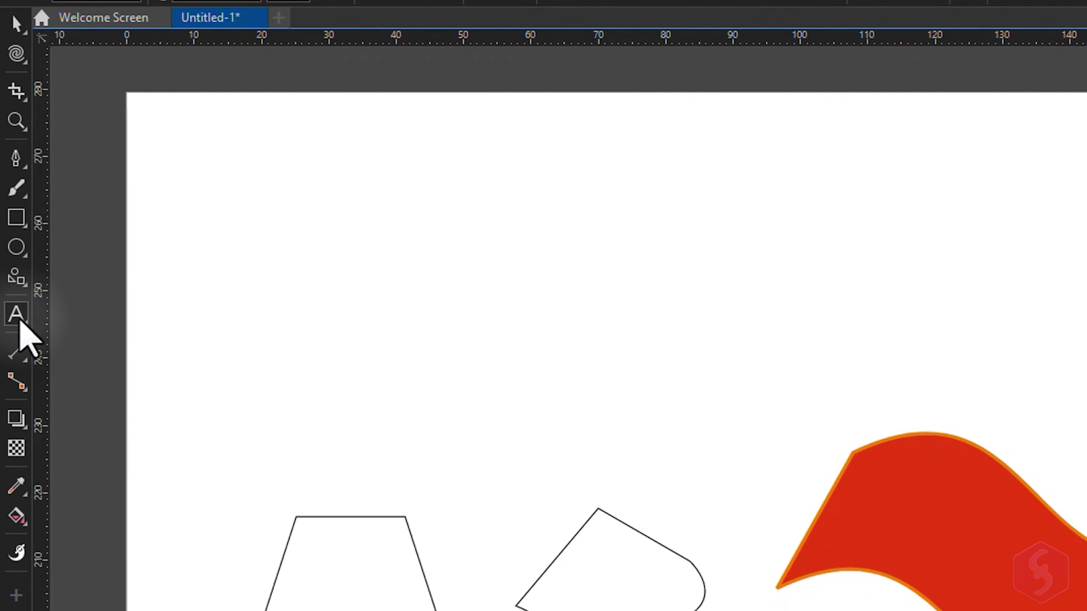
{"action": "mouse_move", "coordinate": [217, 172]}
{"action": "left_mouse_down"}
{"action": "mouse_move", "coordinate": [393, 252]}
{"action": "mouse_move", "coordinate": [682, 351]}
{"action": "left_mouse_up"}
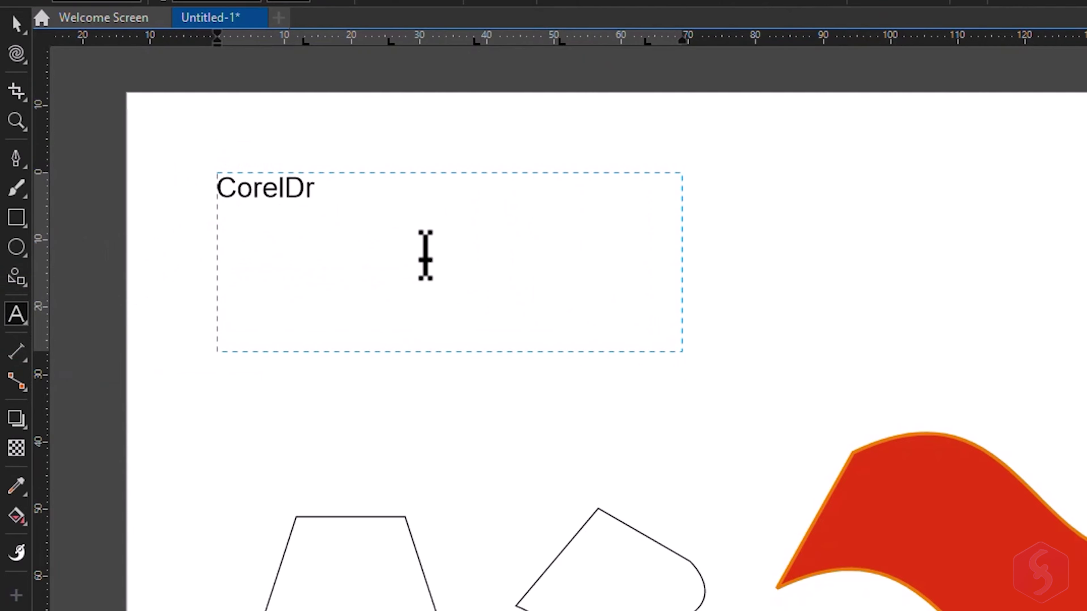
{"action": "type", "text": "CorelDraw is ama"}
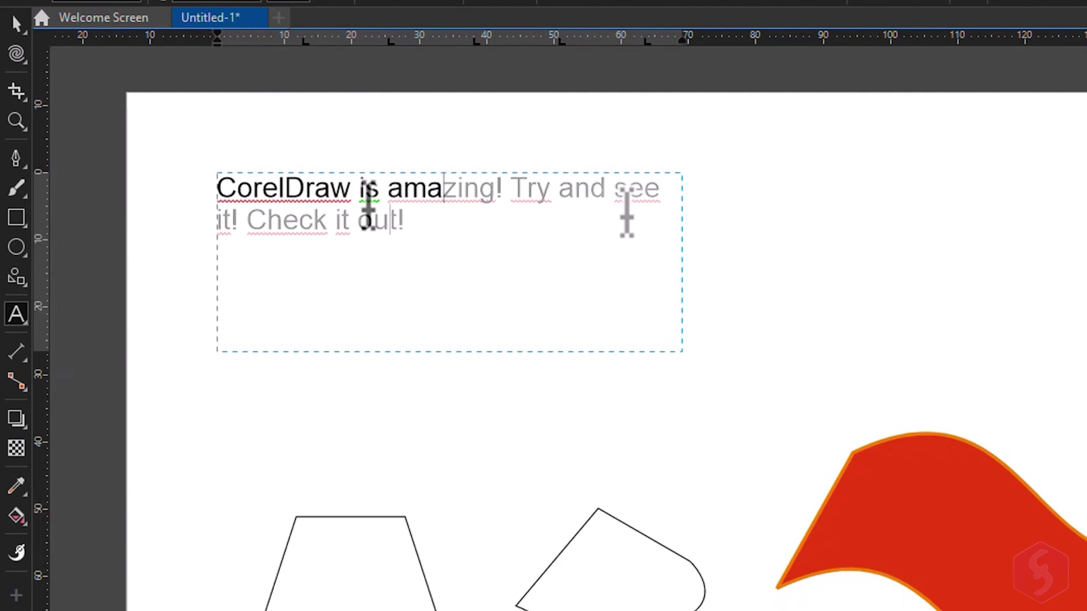
{"action": "left_click", "coordinate": [626, 187]}
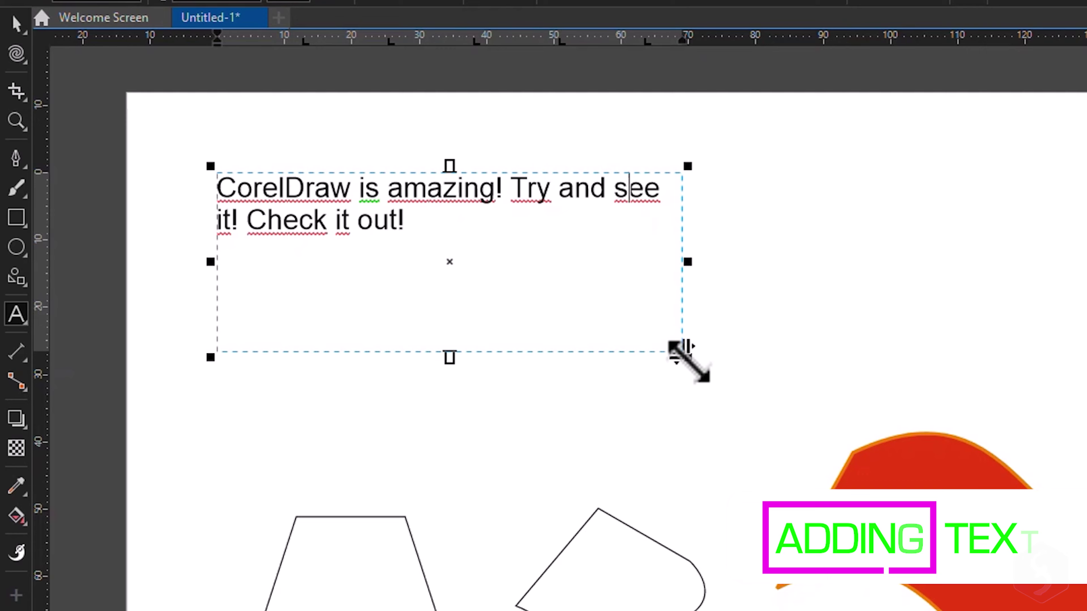
{"action": "mouse_move", "coordinate": [687, 358]}
{"action": "left_mouse_down"}
{"action": "mouse_move", "coordinate": [488, 257]}
{"action": "mouse_move", "coordinate": [378, 241]}
{"action": "mouse_move", "coordinate": [353, 214]}
{"action": "mouse_move", "coordinate": [337, 226]}
{"action": "mouse_move", "coordinate": [539, 295]}
{"action": "mouse_move", "coordinate": [638, 304]}
{"action": "mouse_move", "coordinate": [704, 350]}
{"action": "left_mouse_up"}
Step: Reopen the paragraph text for editing and remove the stray 'ss' after 'amazing!'
{"action": "left_click", "coordinate": [11, 32]}
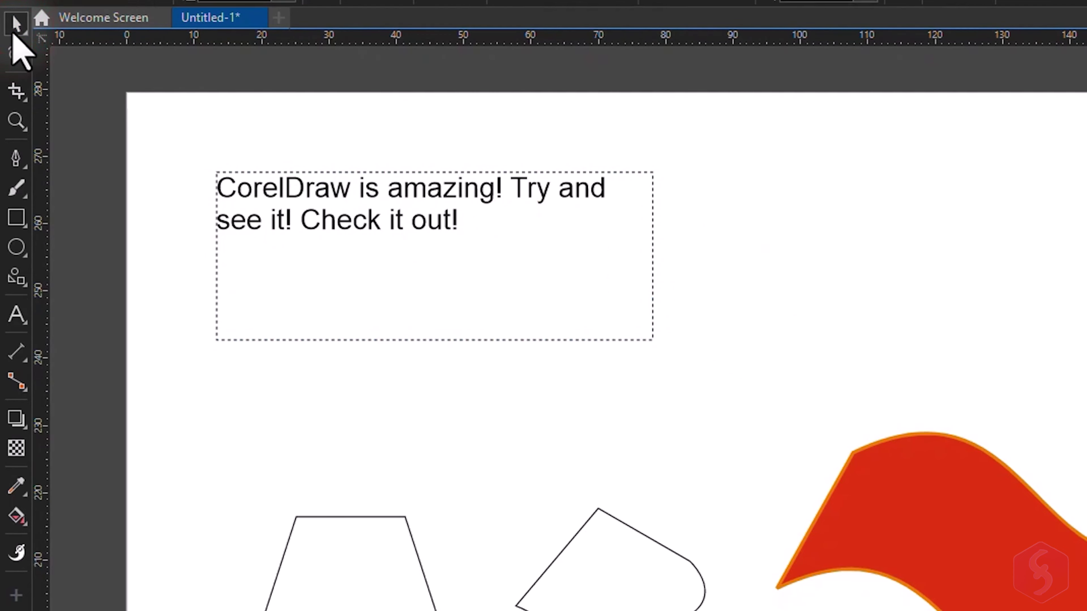
{"action": "left_click", "coordinate": [437, 217]}
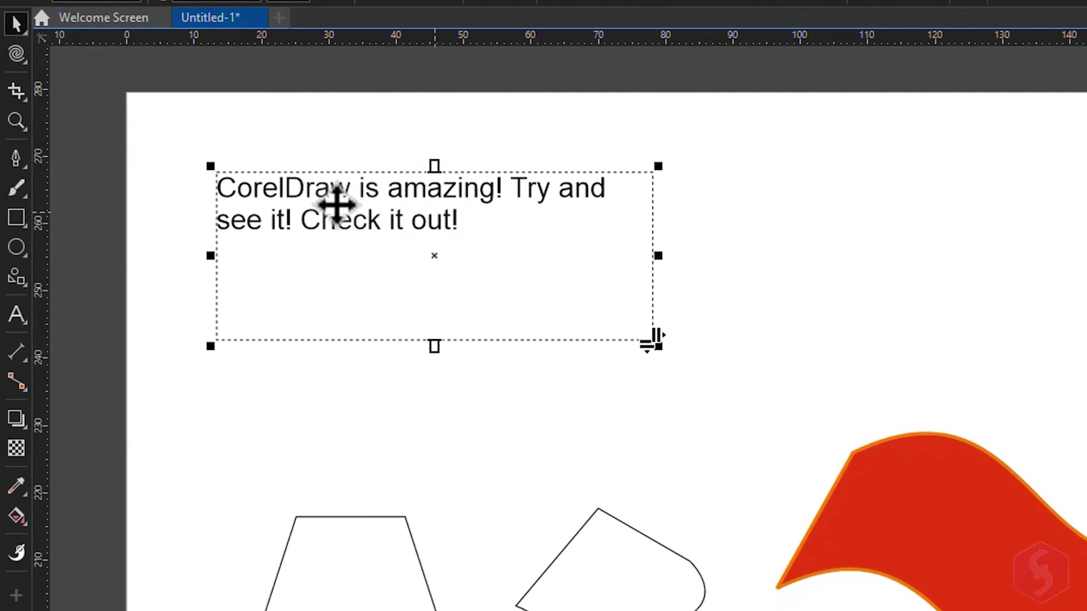
{"action": "double_click", "coordinate": [432, 229]}
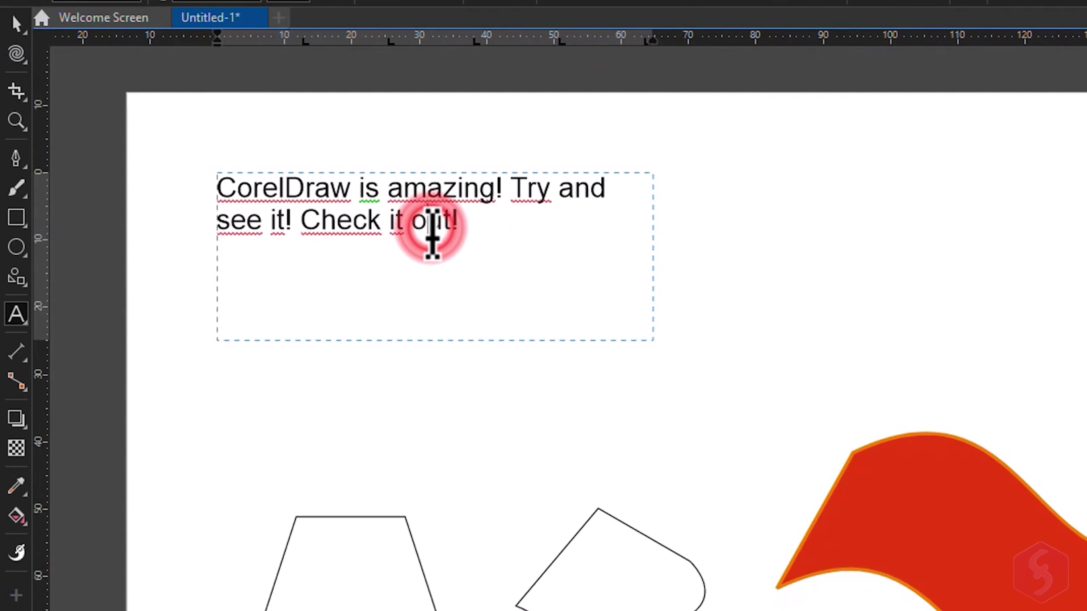
{"action": "triple_click", "coordinate": [459, 229]}
{"action": "left_click", "coordinate": [505, 244]}
{"action": "type", "text": "ss"}
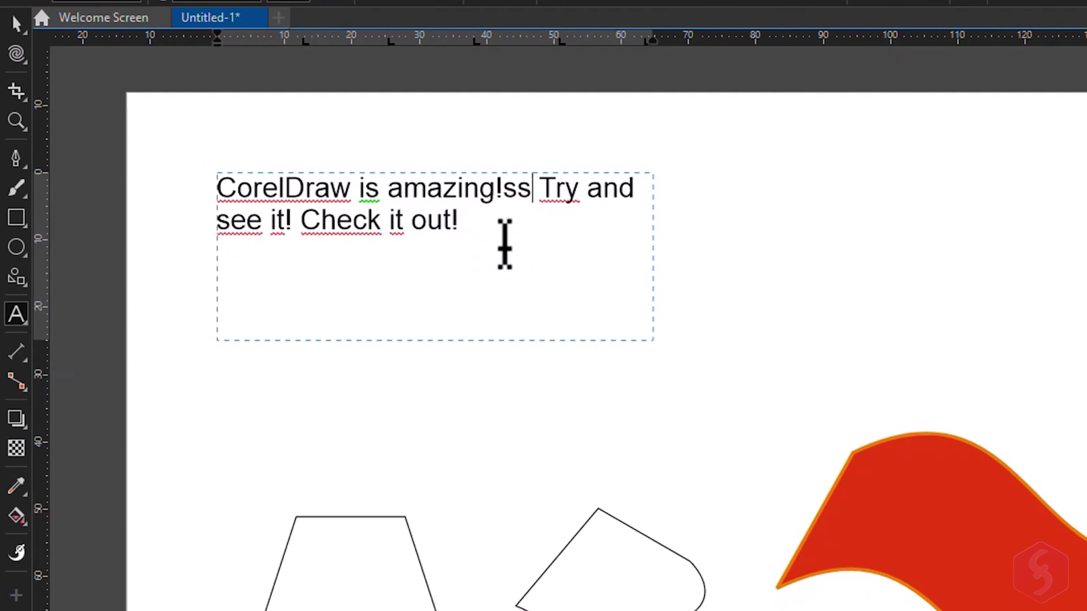
{"action": "key", "text": "BackSpace"}
{"action": "key", "text": "BackSpace"}
Step: Set the paragraph text to Arial 15 pt with a purple uniform fill
{"action": "triple_click", "coordinate": [473, 243]}
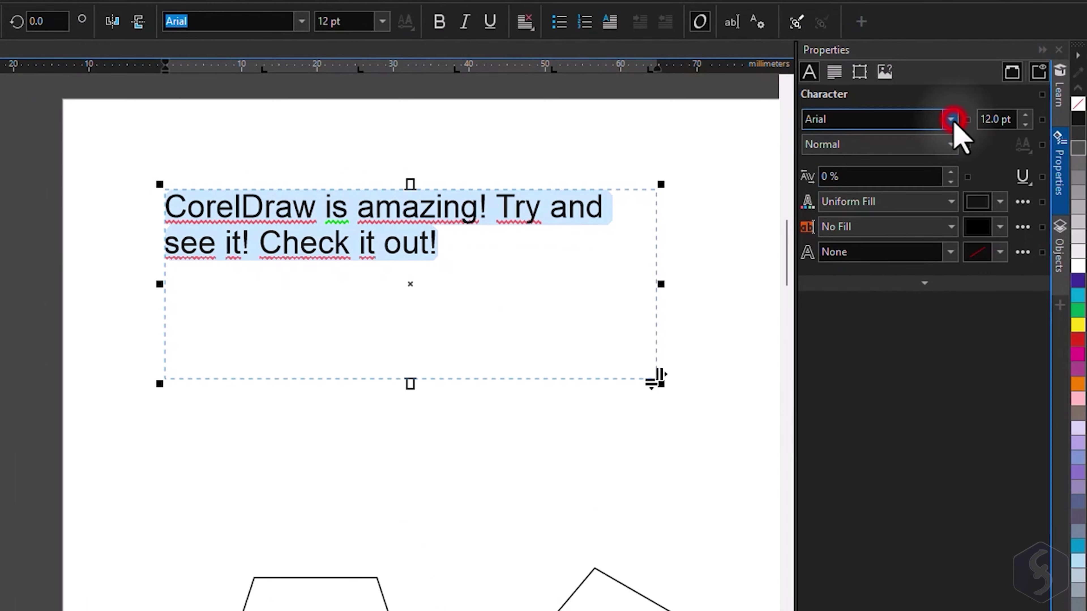
{"action": "left_click", "coordinate": [951, 120]}
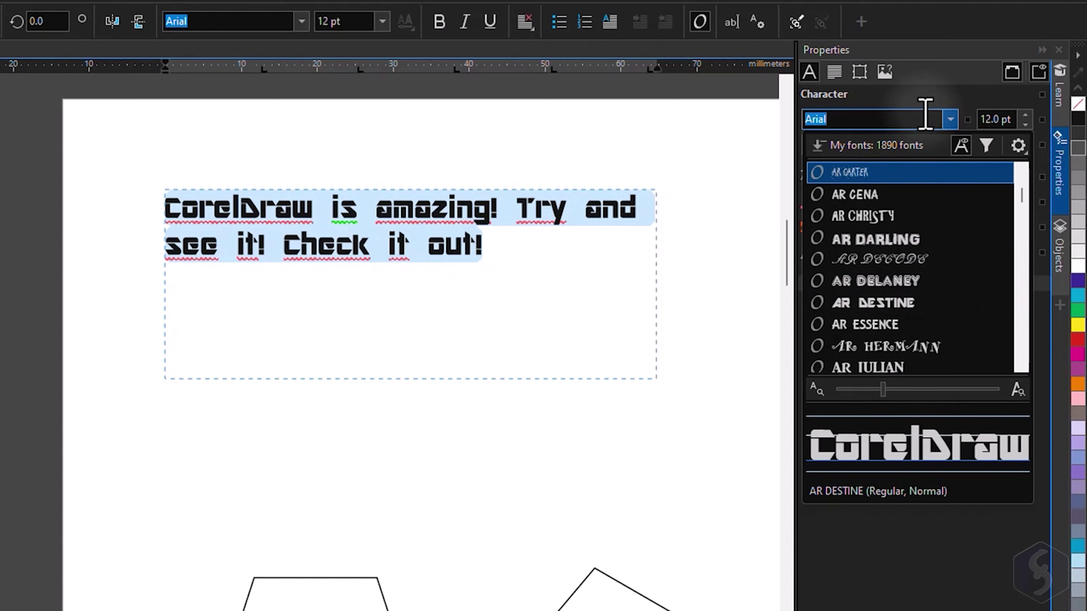
{"action": "left_click", "coordinate": [937, 91]}
{"action": "left_click", "coordinate": [1025, 113]}
{"action": "left_click", "coordinate": [1025, 114]}
{"action": "left_click", "coordinate": [1026, 114]}
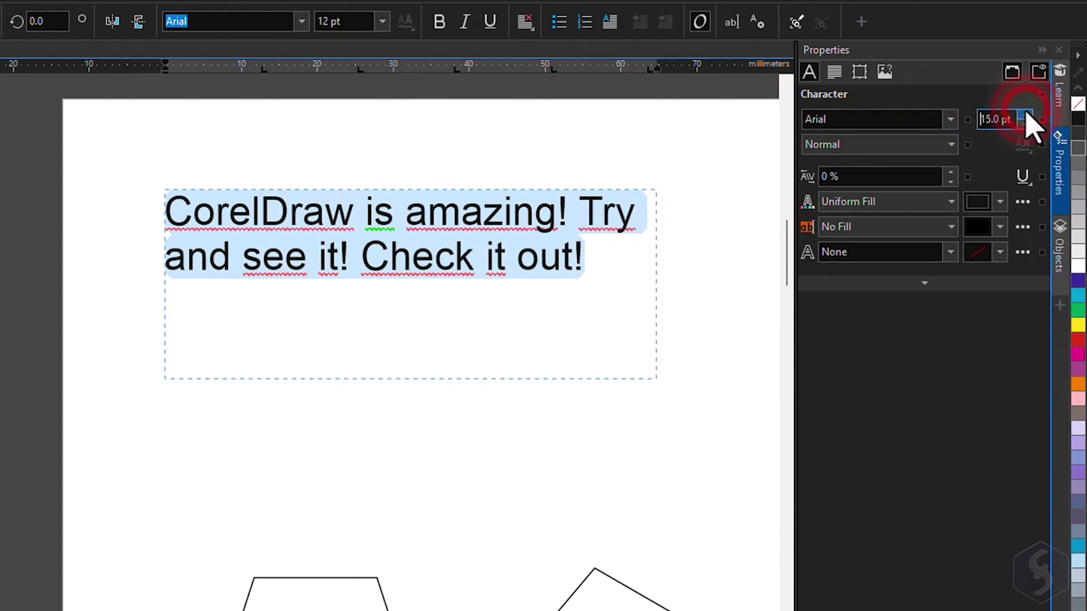
{"action": "left_click", "coordinate": [999, 201]}
{"action": "left_click", "coordinate": [992, 308]}
{"action": "left_click", "coordinate": [973, 423]}
{"action": "left_click", "coordinate": [999, 251]}
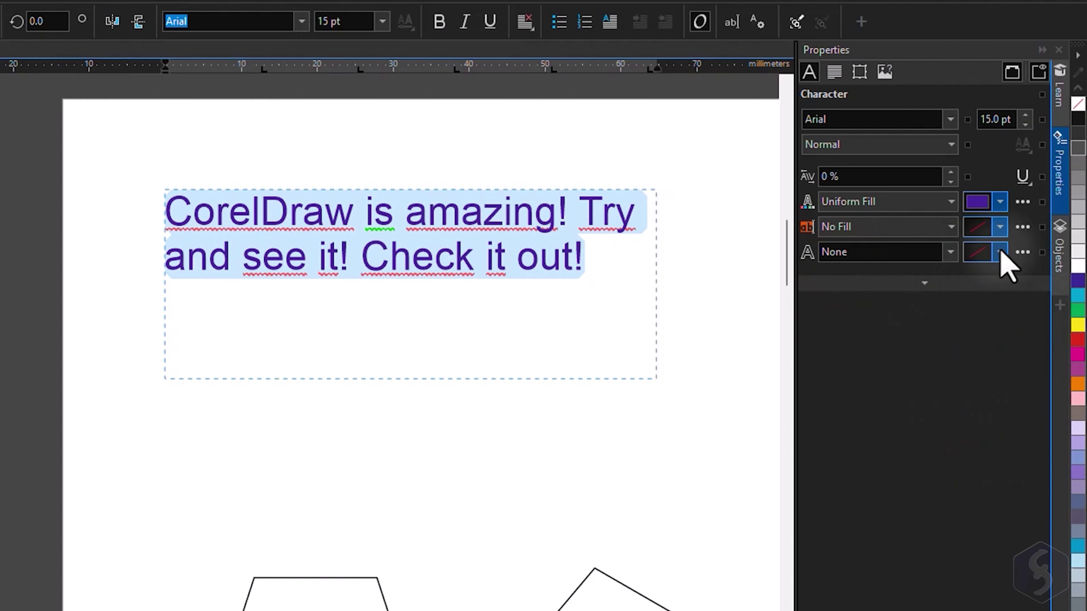
Step: Try a yellow outline on the text, then undo it so the text has no outline
{"action": "left_click", "coordinate": [904, 462]}
{"action": "left_click_drag", "start_coordinate": [977, 405], "coordinate": [1000, 331]}
{"action": "left_click", "coordinate": [556, 270]}
{"action": "key", "text": "ctrl+z"}
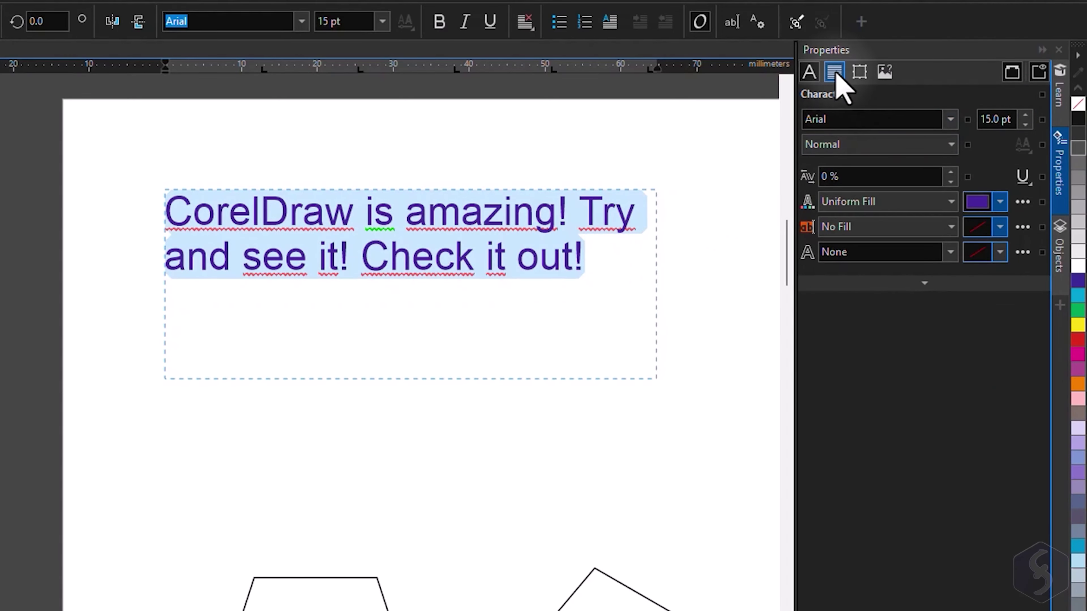
Step: Try right alignment on the paragraph, then return it to left-aligned
{"action": "left_click", "coordinate": [839, 80]}
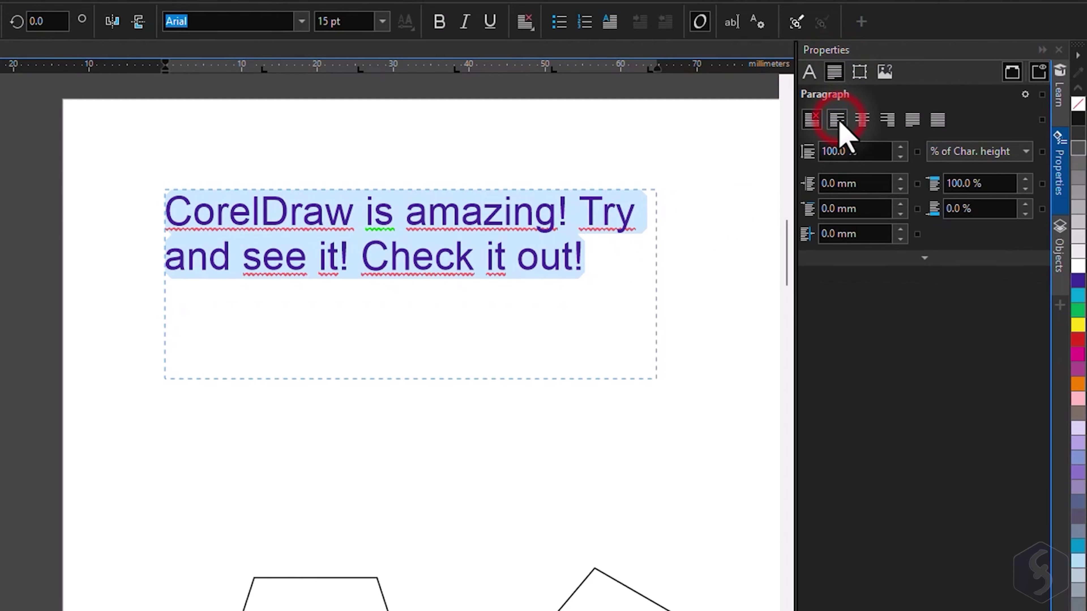
{"action": "left_click", "coordinate": [887, 121]}
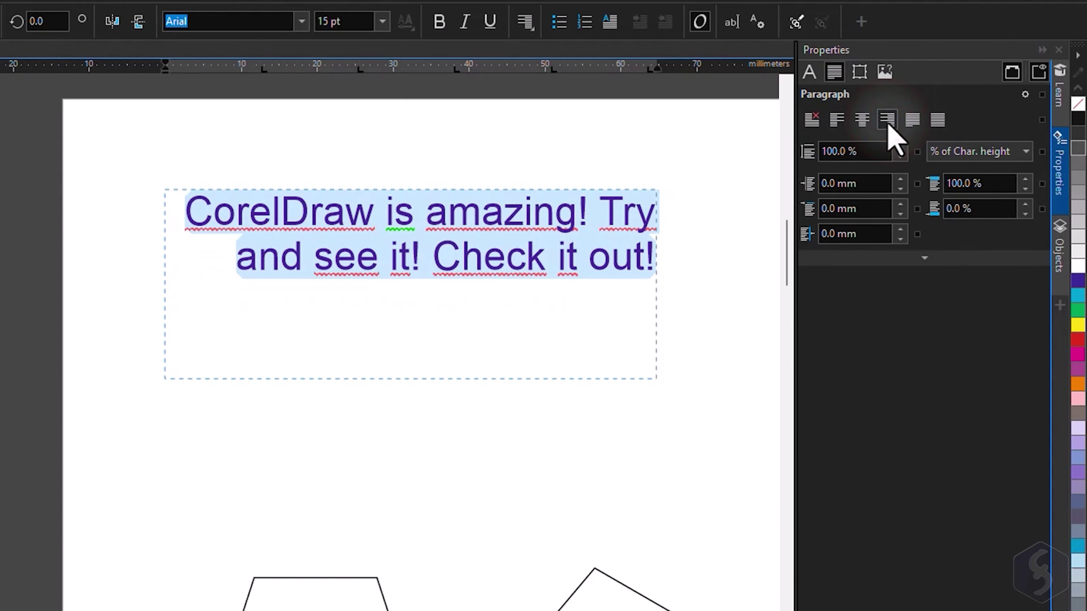
{"action": "left_click", "coordinate": [838, 120]}
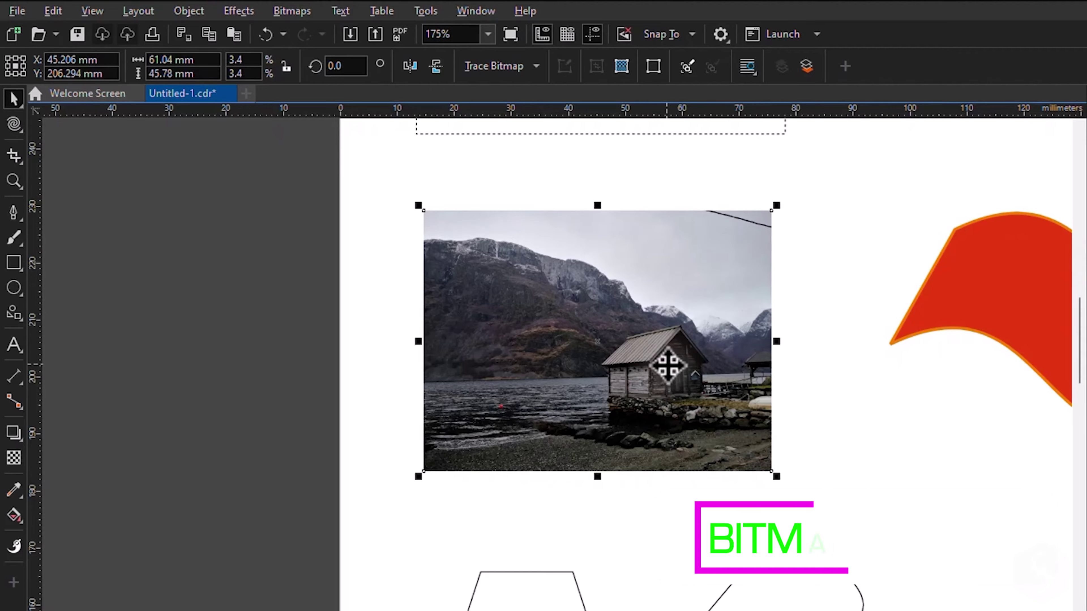
Step: Delete the earlier copy of the photo from the page
{"action": "scroll", "coordinate": [655, 342], "scroll_direction": "up", "scroll_amount": 5}
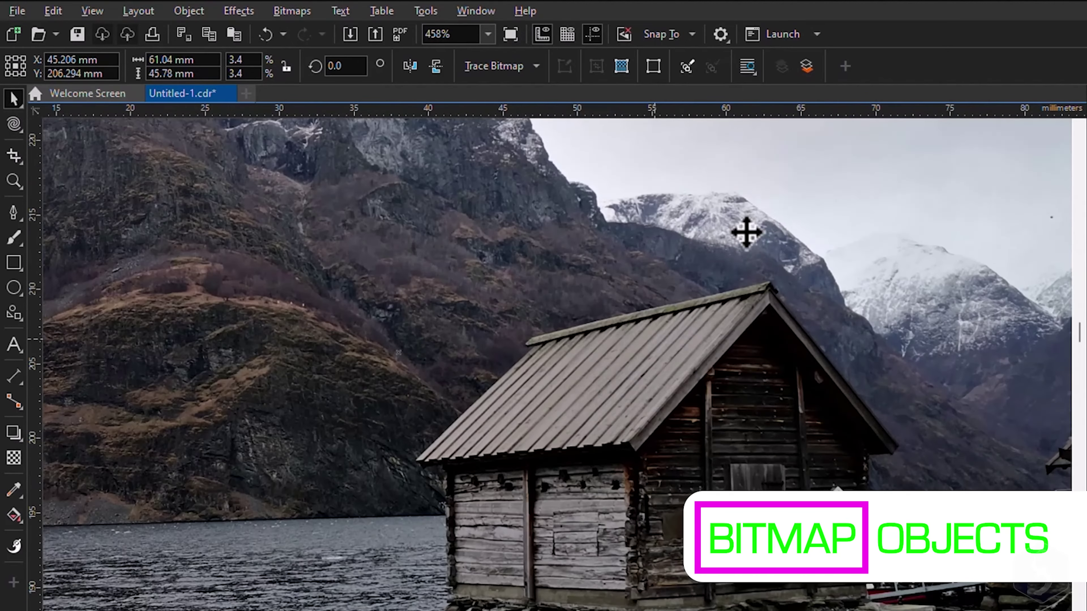
{"action": "scroll", "coordinate": [738, 350], "scroll_direction": "up", "scroll_amount": 10}
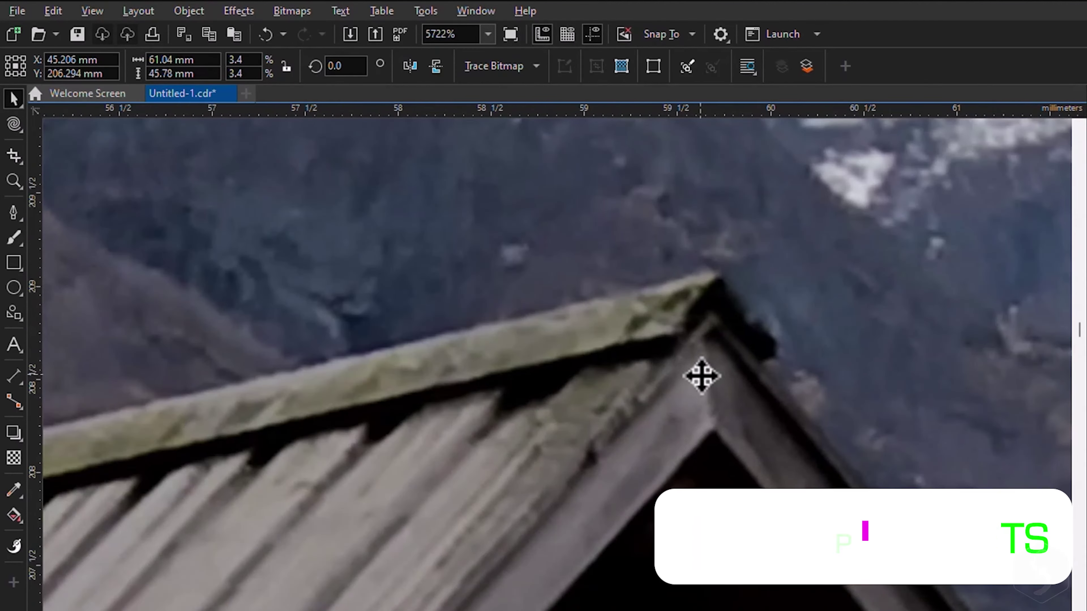
{"action": "scroll", "coordinate": [776, 267], "scroll_direction": "up", "scroll_amount": 3}
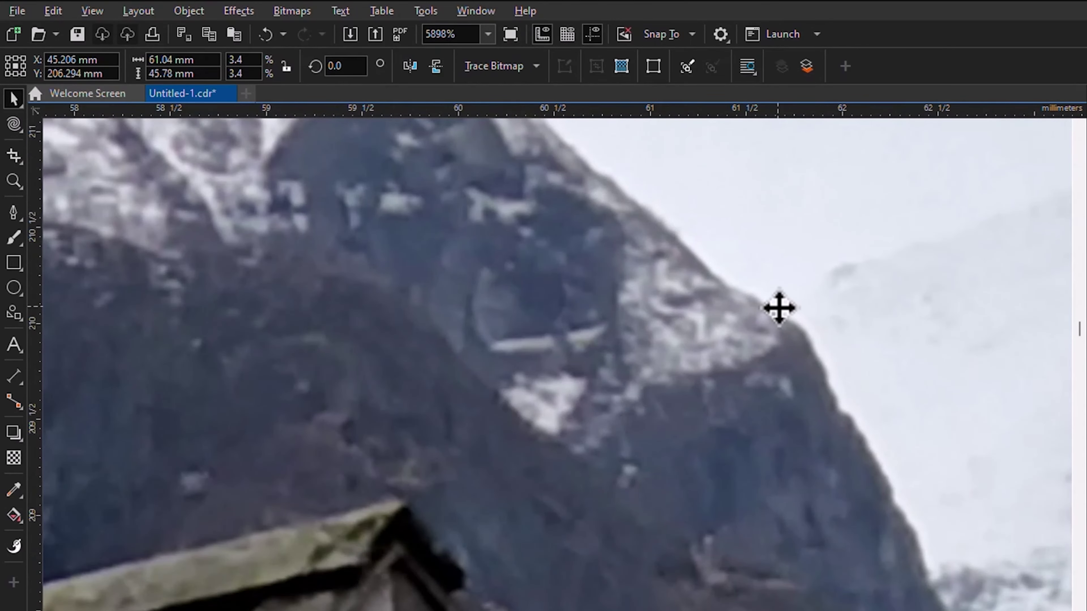
{"action": "scroll", "coordinate": [778, 307], "scroll_direction": "down", "scroll_amount": 4}
{"action": "scroll", "coordinate": [778, 308], "scroll_direction": "down", "scroll_amount": 7}
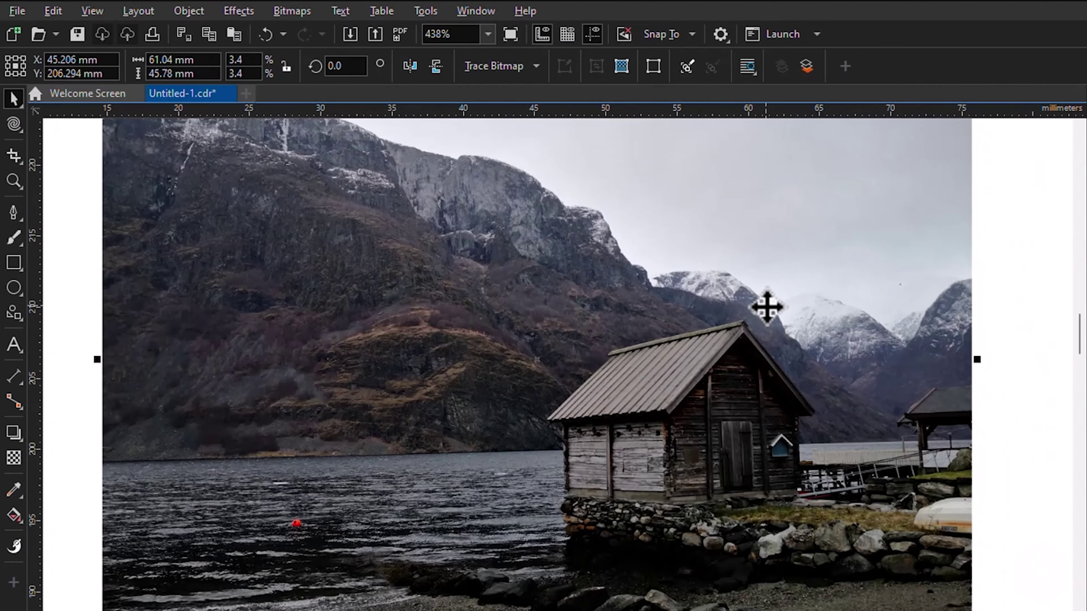
{"action": "scroll", "coordinate": [767, 308], "scroll_direction": "down", "scroll_amount": 1}
{"action": "scroll", "coordinate": [766, 307], "scroll_direction": "down", "scroll_amount": 5}
{"action": "key", "text": "Delete"}
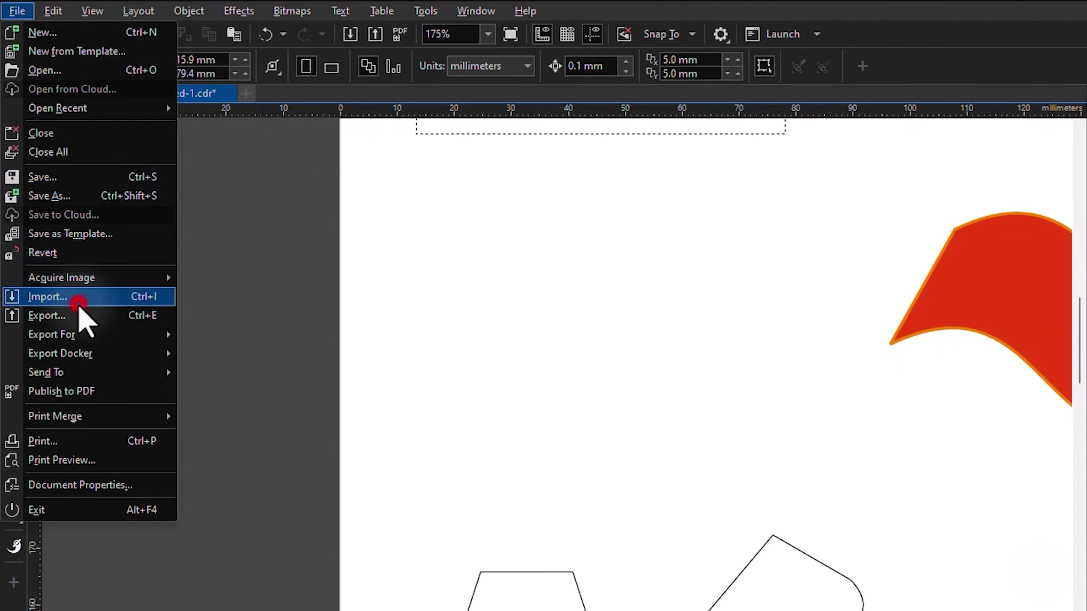
Step: Import IMG_20200208_140215.jpg and place it on the page at 61.04 × 45.78 mm
{"action": "left_click", "coordinate": [78, 302]}
{"action": "left_click", "coordinate": [390, 279]}
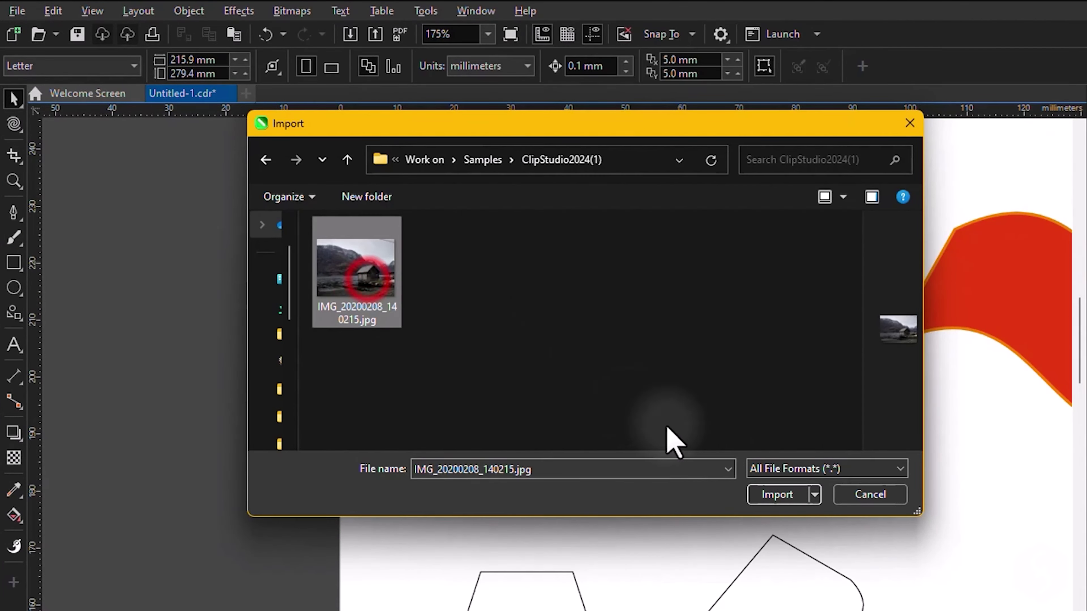
{"action": "left_click", "coordinate": [775, 496]}
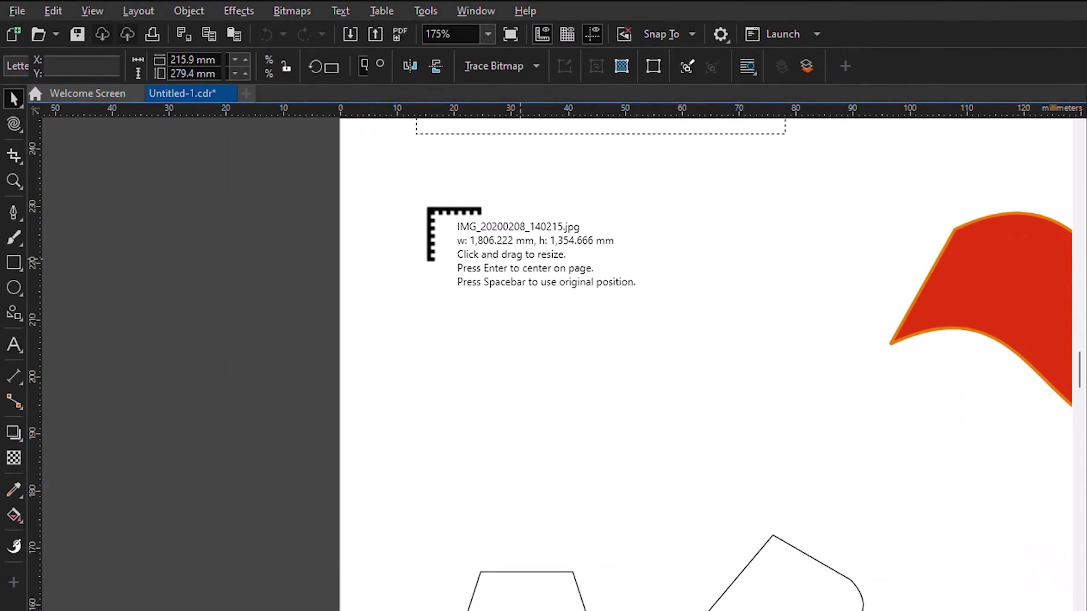
{"action": "left_click_drag", "start_coordinate": [425, 209], "coordinate": [856, 475]}
{"action": "key", "text": "shift+F2"}
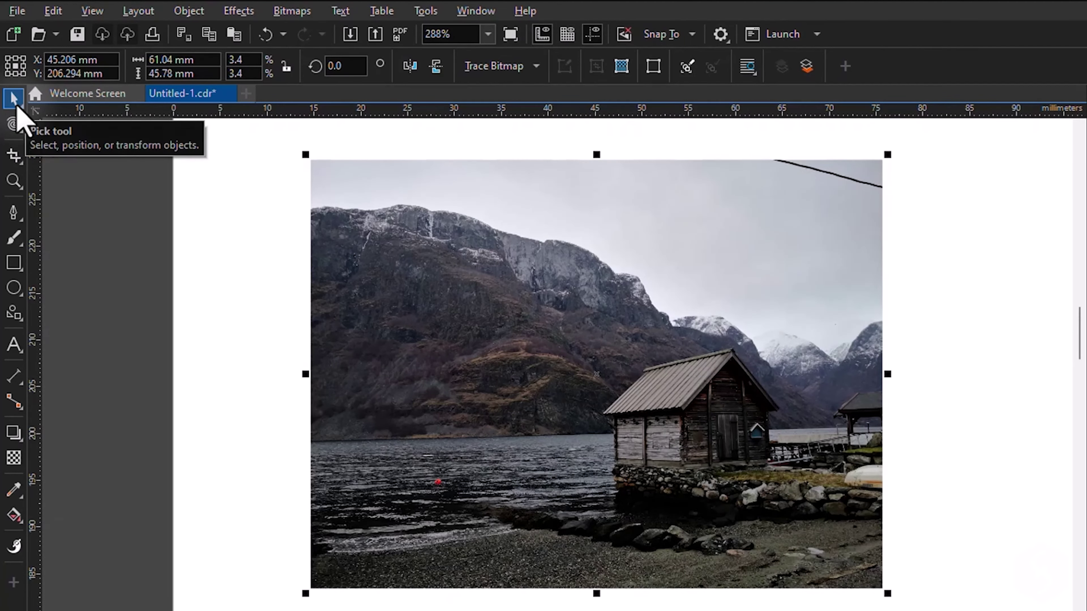
Step: Nudge and slightly shrink the photo, try pulling its top corners inward, then undo the corner edits
{"action": "mouse_move", "coordinate": [536, 324]}
{"action": "left_mouse_down"}
{"action": "mouse_move", "coordinate": [635, 352]}
{"action": "mouse_move", "coordinate": [540, 331]}
{"action": "left_mouse_up"}
{"action": "mouse_move", "coordinate": [885, 165]}
{"action": "left_mouse_down"}
{"action": "mouse_move", "coordinate": [713, 217]}
{"action": "mouse_move", "coordinate": [796, 185]}
{"action": "mouse_move", "coordinate": [872, 175]}
{"action": "left_mouse_up"}
{"action": "left_click", "coordinate": [12, 124]}
{"action": "left_click", "coordinate": [54, 125]}
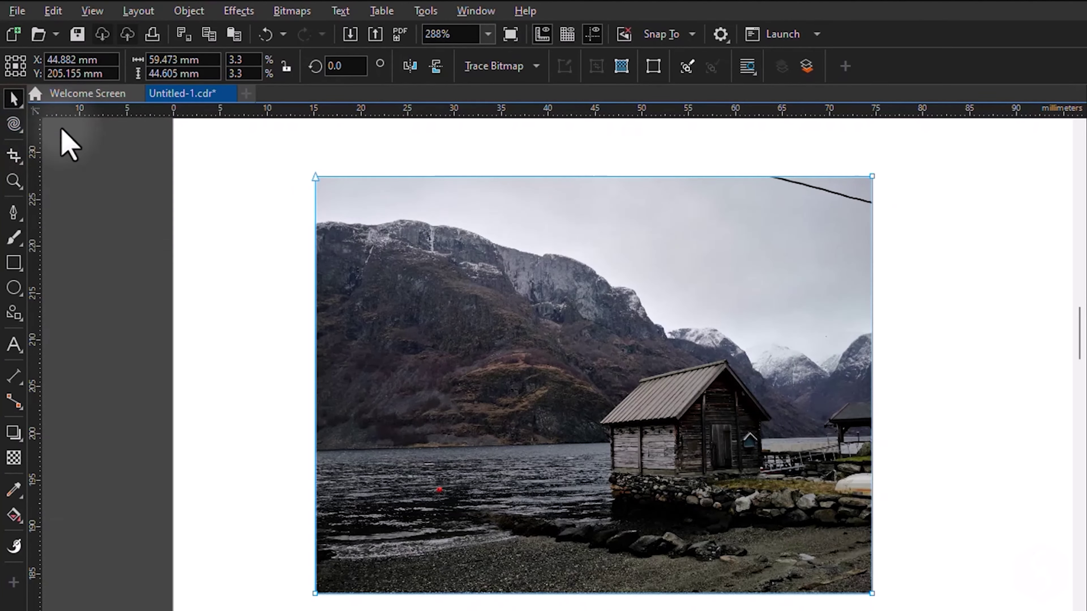
{"action": "left_click_drag", "start_coordinate": [316, 177], "coordinate": [492, 328]}
{"action": "left_click_drag", "start_coordinate": [871, 176], "coordinate": [728, 364]}
{"action": "key", "text": "ctrl+z"}
{"action": "key", "text": "ctrl+z"}
Step: Smear a curved bite into the photo's left edge, then Quick Trace the photo into vectors
{"action": "left_click", "coordinate": [12, 124]}
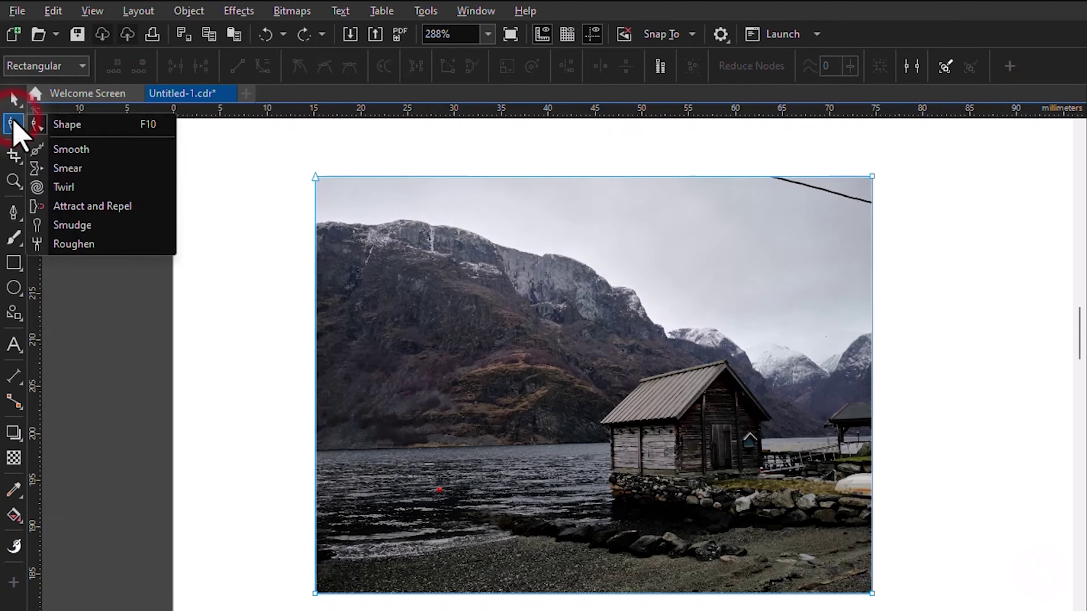
{"action": "left_click", "coordinate": [92, 169]}
{"action": "mouse_move", "coordinate": [270, 217]}
{"action": "left_mouse_down"}
{"action": "mouse_move", "coordinate": [463, 354]}
{"action": "mouse_move", "coordinate": [448, 349]}
{"action": "left_mouse_up"}
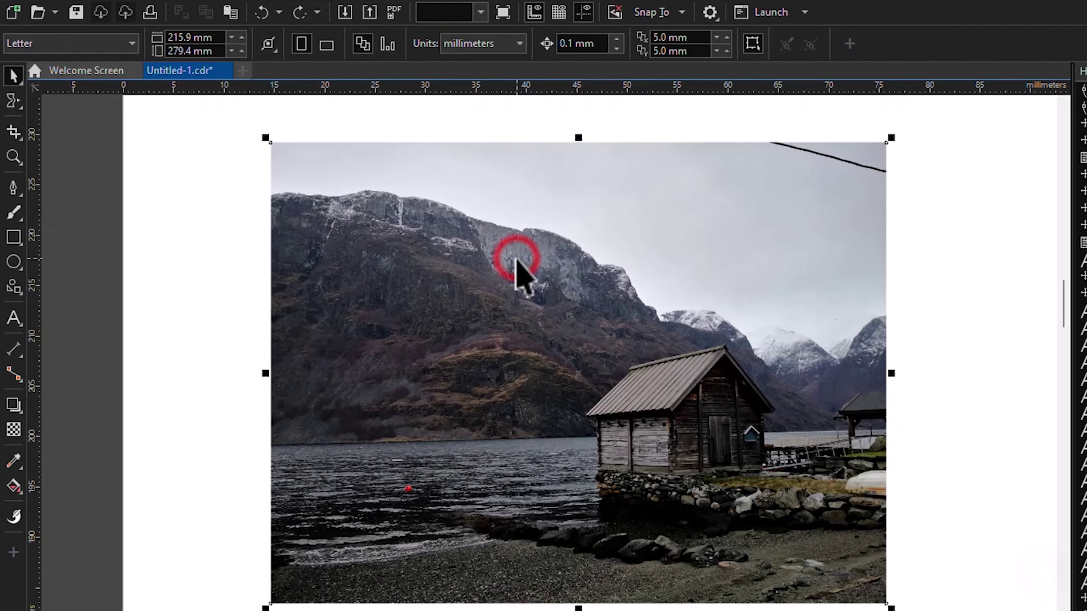
{"action": "left_click", "coordinate": [515, 259]}
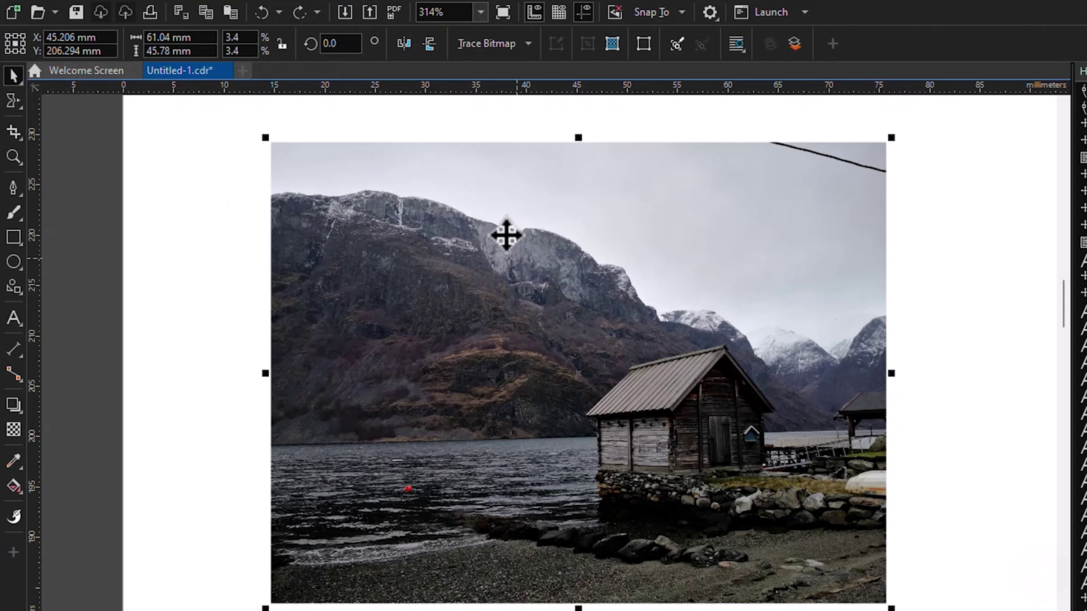
{"action": "left_click", "coordinate": [506, 42]}
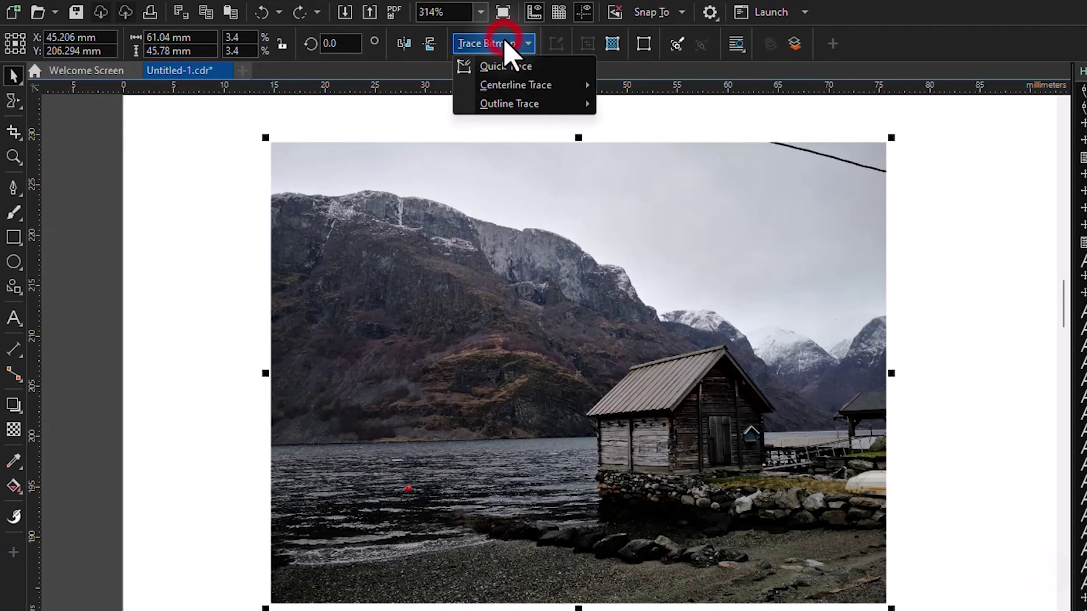
{"action": "left_click", "coordinate": [515, 66]}
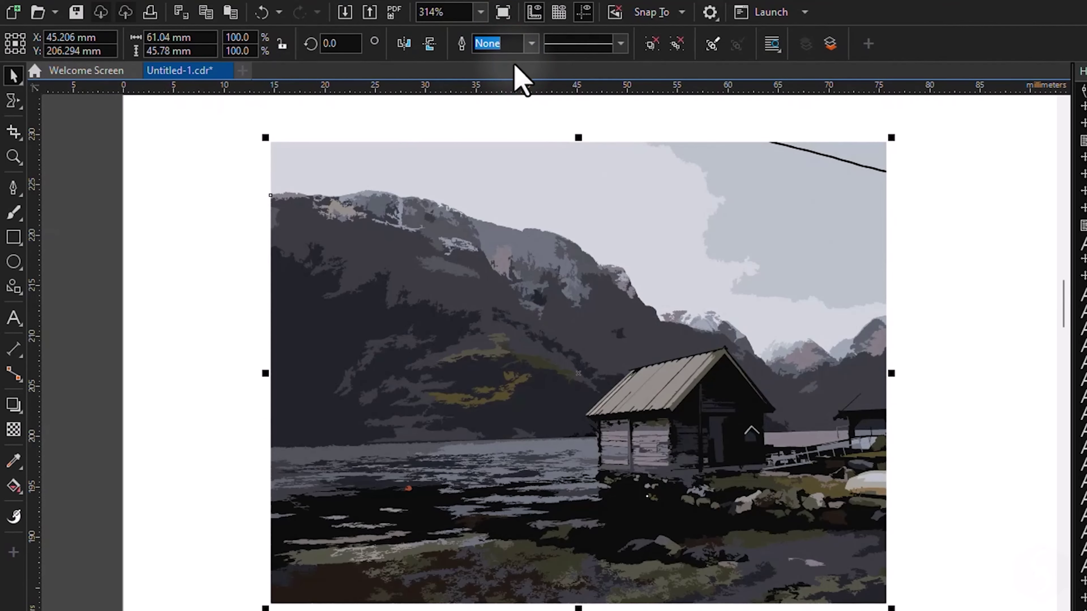
Step: Smooth the traced outlines across the boathouse roof peak with the Smooth tool
{"action": "scroll", "coordinate": [340, 202], "scroll_direction": "up", "scroll_amount": 3}
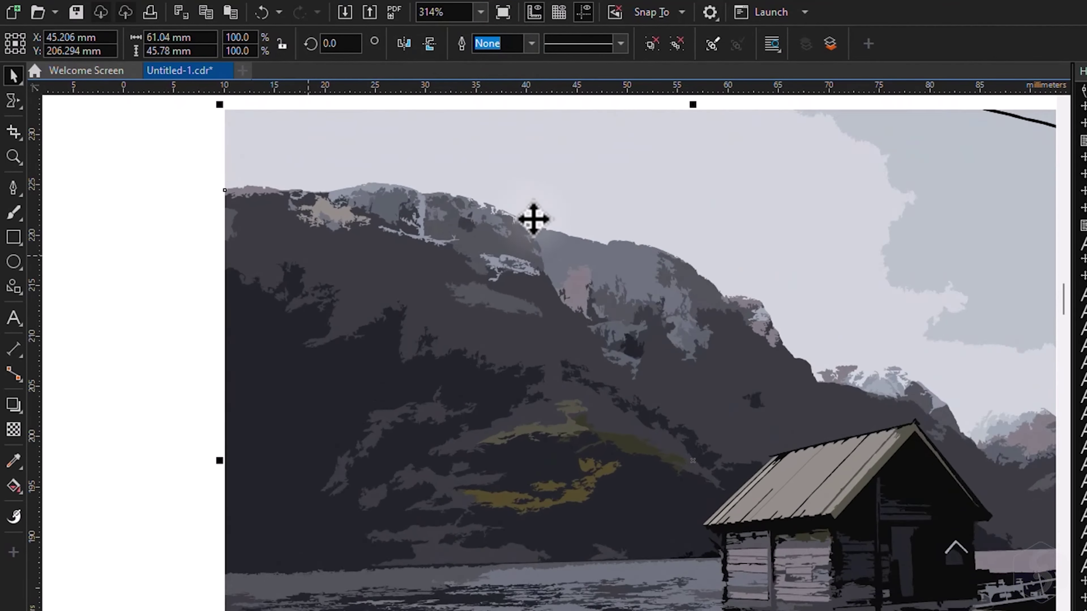
{"action": "scroll", "coordinate": [733, 325], "scroll_direction": "up", "scroll_amount": 3}
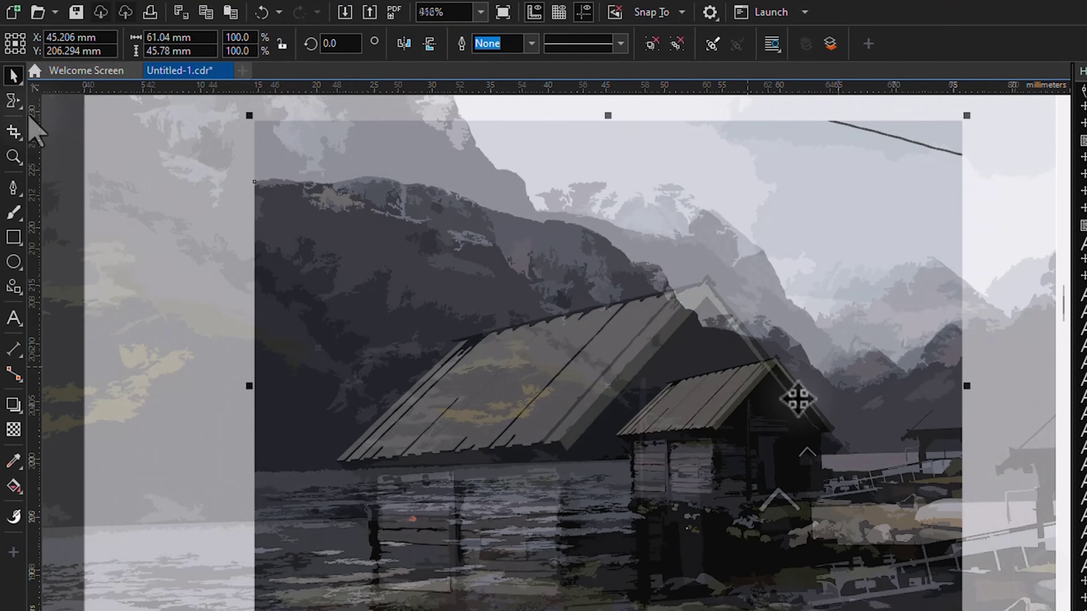
{"action": "left_click", "coordinate": [13, 101]}
{"action": "left_click", "coordinate": [87, 129]}
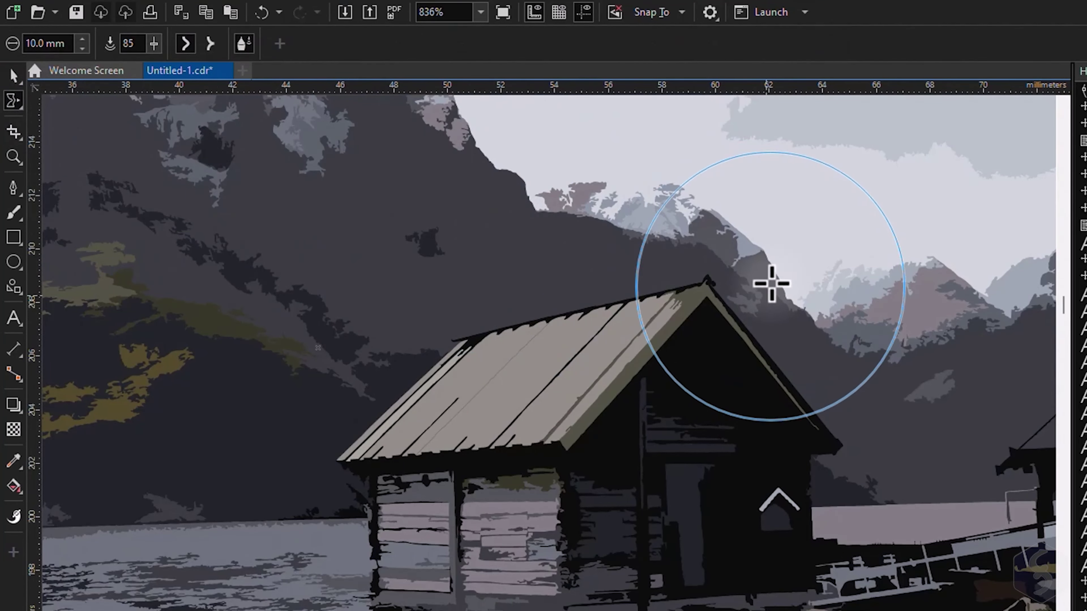
{"action": "left_click_drag", "start_coordinate": [765, 276], "coordinate": [666, 324]}
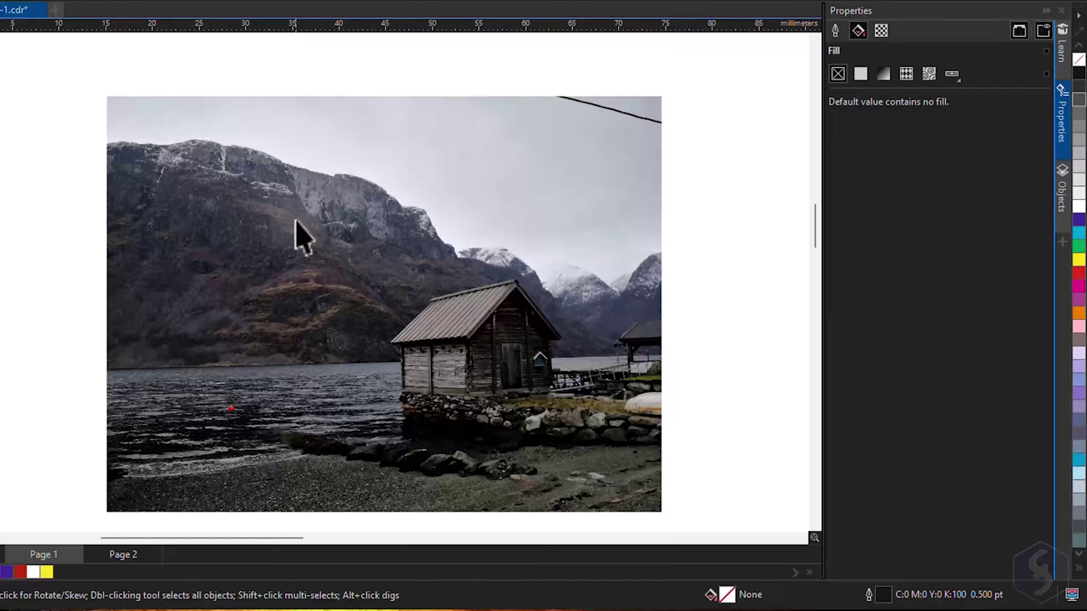
Step: Try uniform, fountain and pattern transparency on the boathouse photo, then set No Transparency
{"action": "left_click", "coordinate": [296, 223]}
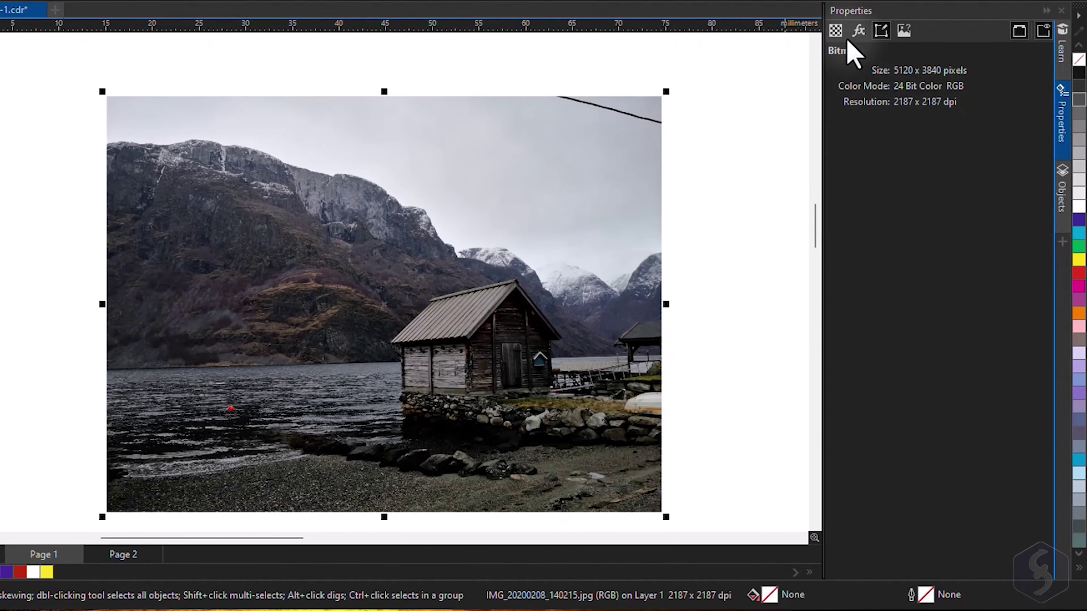
{"action": "left_click", "coordinate": [835, 30]}
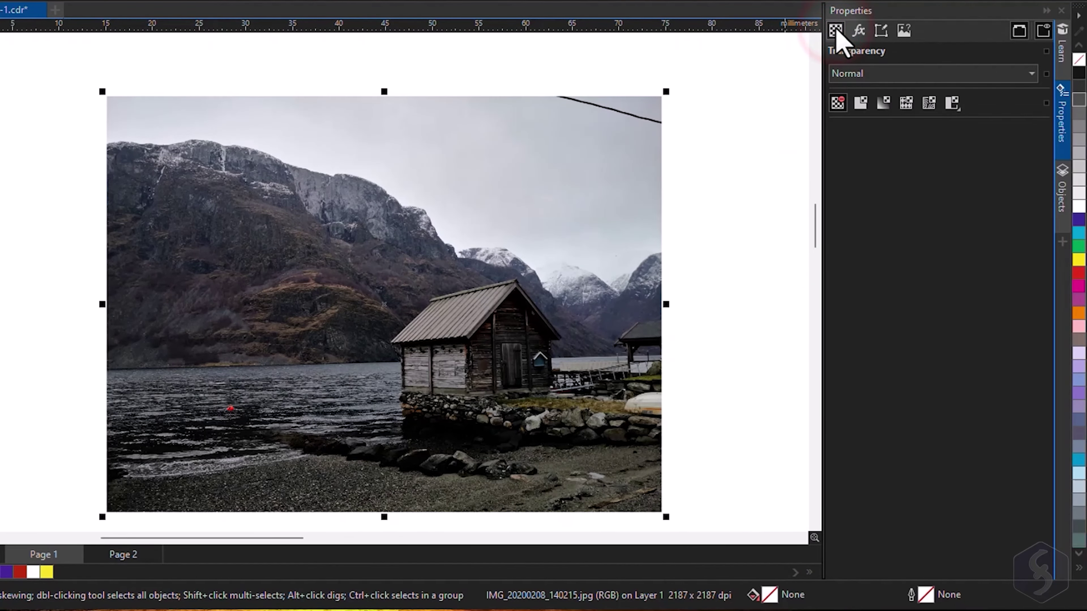
{"action": "left_click", "coordinate": [859, 107]}
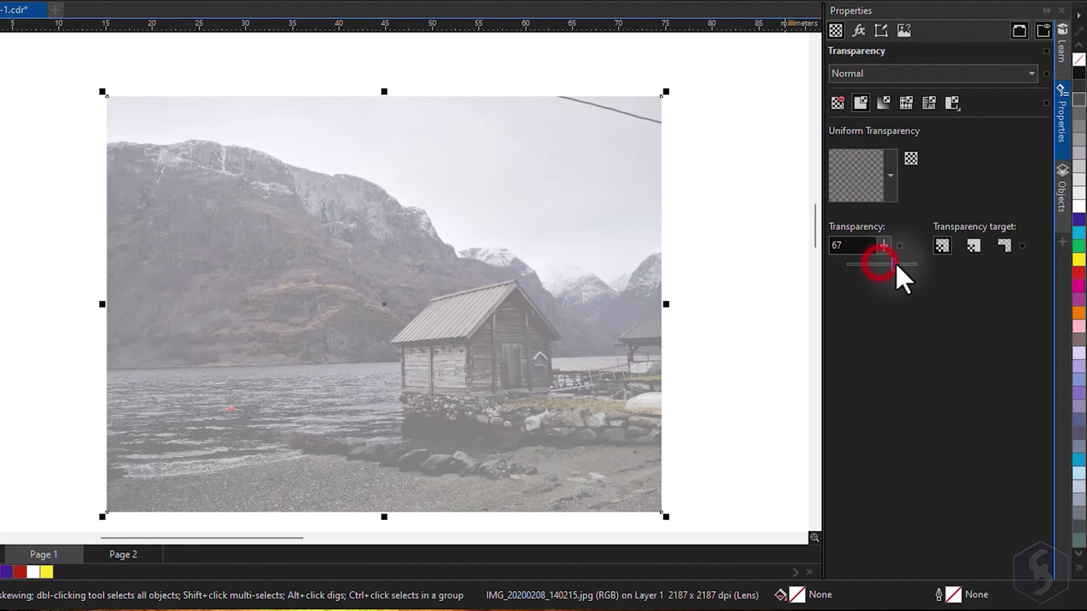
{"action": "left_click_drag", "start_coordinate": [897, 265], "coordinate": [851, 266]}
{"action": "left_click", "coordinate": [884, 103]}
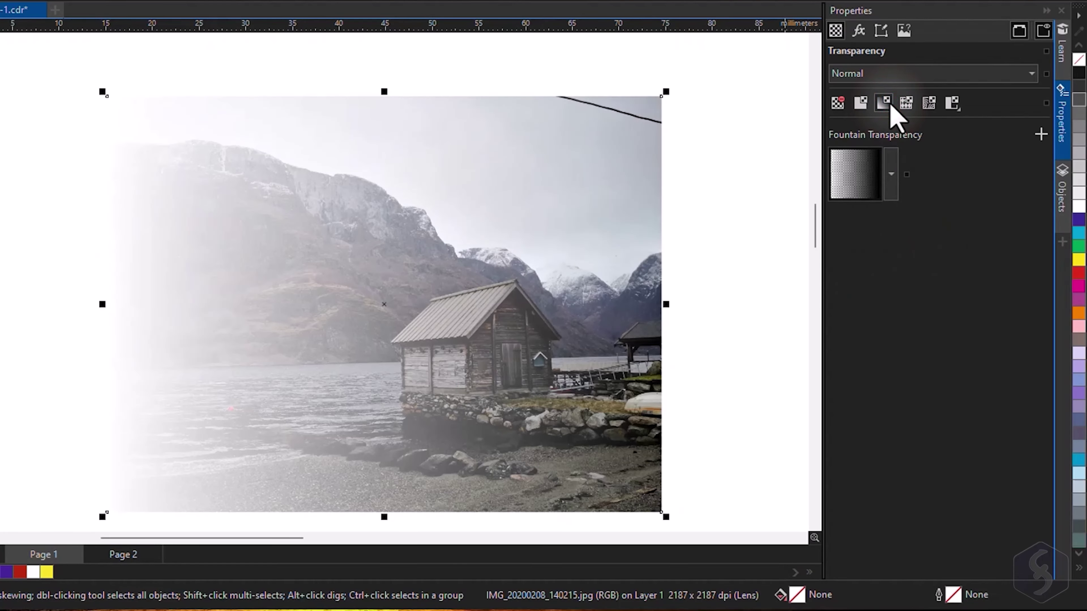
{"action": "left_click", "coordinate": [906, 102]}
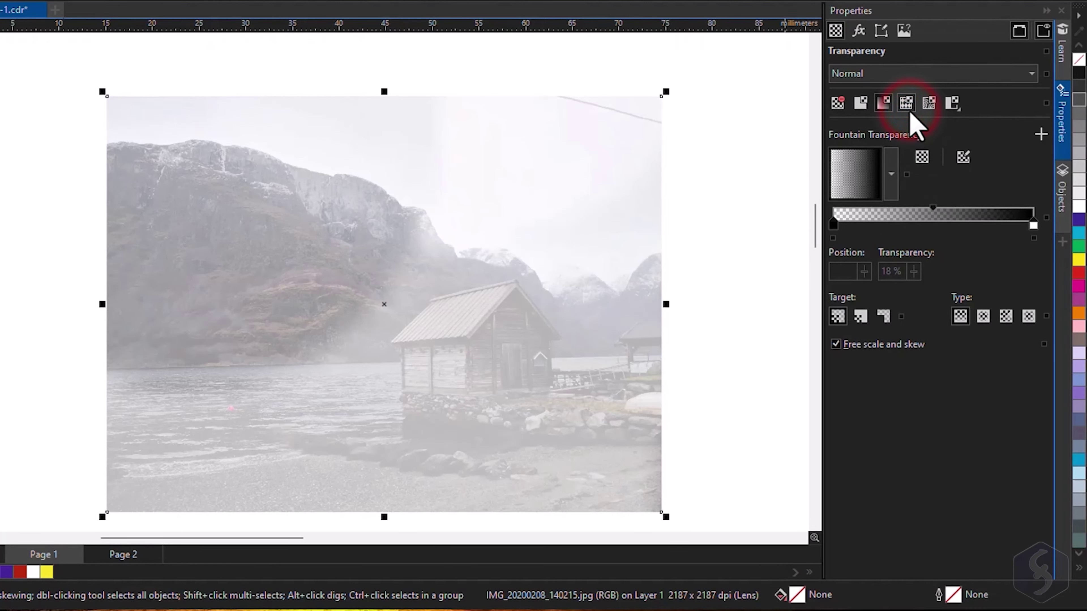
{"action": "left_click", "coordinate": [837, 103]}
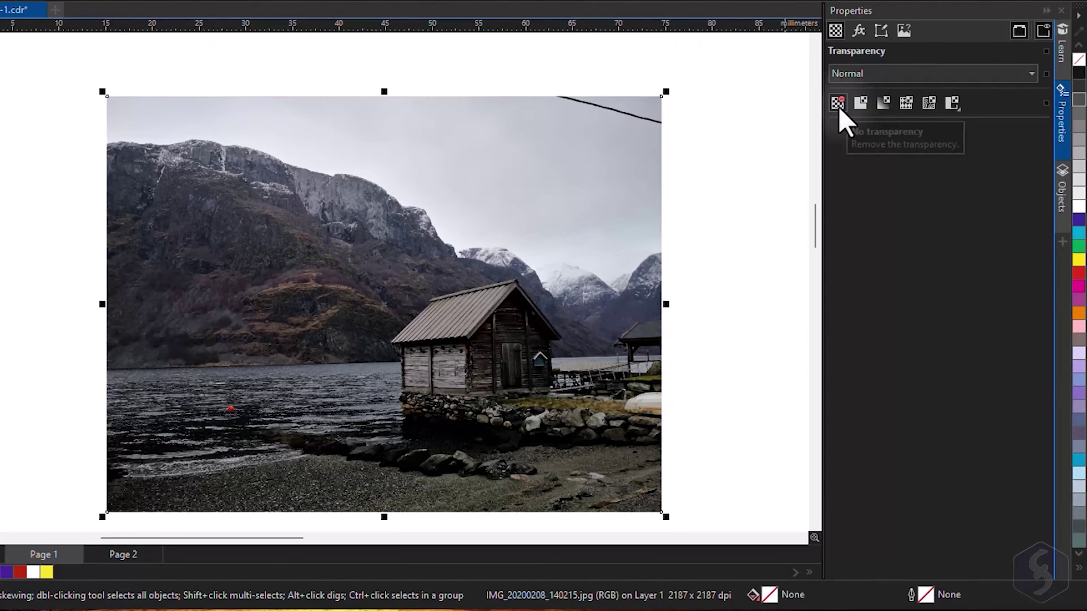
Step: Add a Gaussian Blur bitmap effect to the photo
{"action": "left_click", "coordinate": [859, 30]}
{"action": "left_click", "coordinate": [837, 275]}
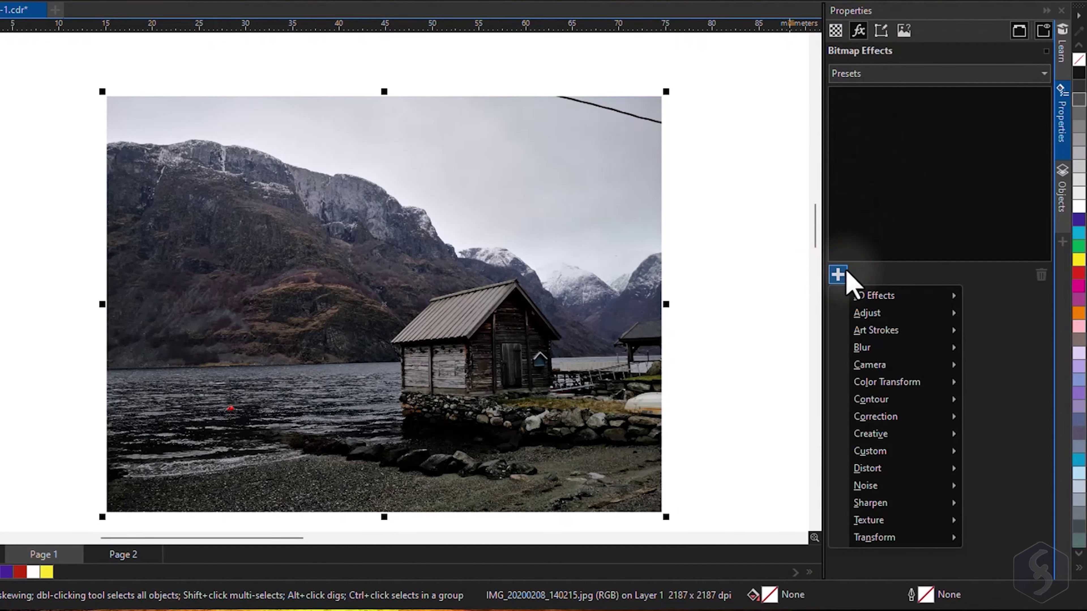
{"action": "mouse_move", "coordinate": [876, 349]}
{"action": "left_click", "coordinate": [753, 371]}
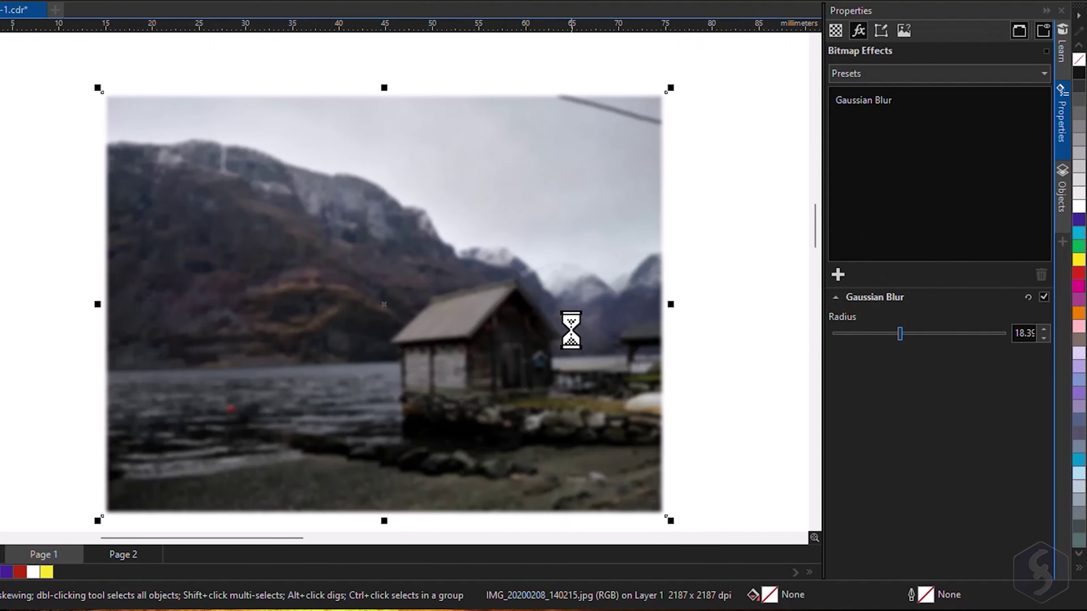
Step: Add a Hue/Saturation/Lightness adjustment, shifting the hue and lowering the saturation
{"action": "left_click", "coordinate": [837, 274]}
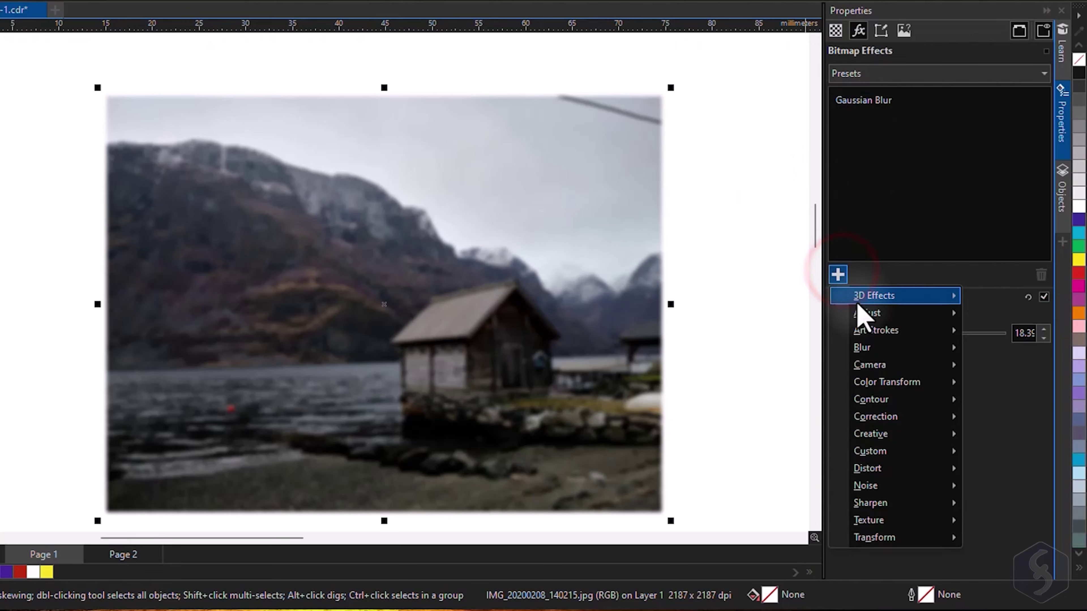
{"action": "mouse_move", "coordinate": [863, 315]}
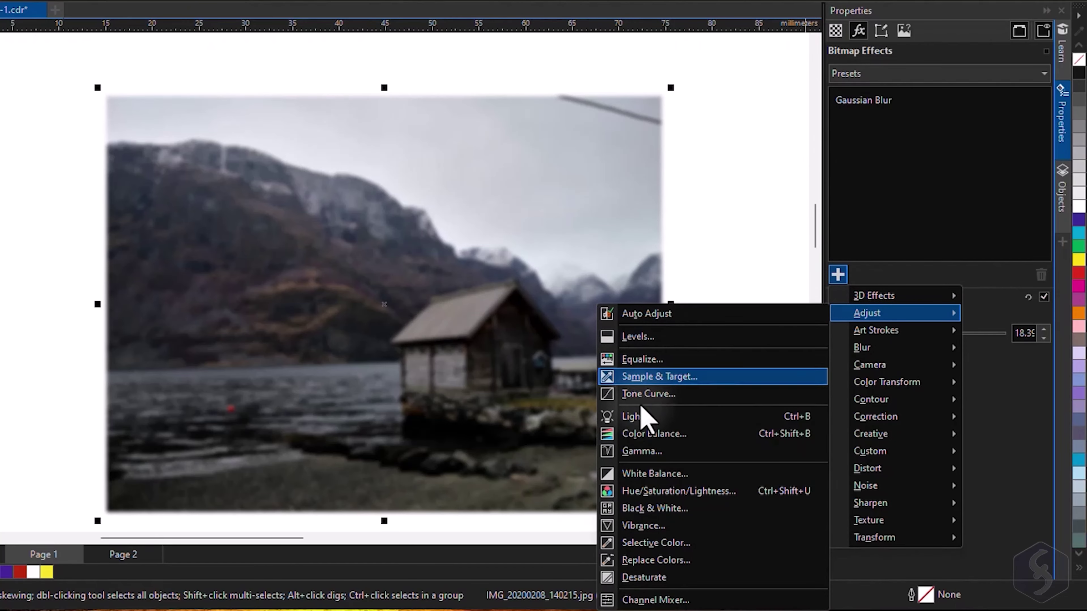
{"action": "left_click", "coordinate": [653, 491]}
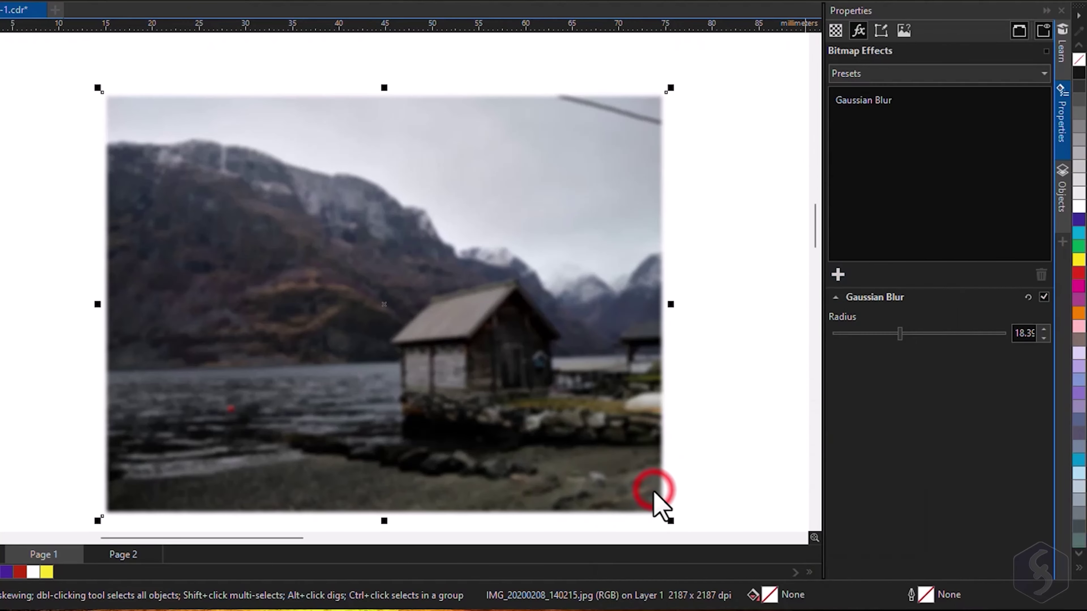
{"action": "left_click_drag", "start_coordinate": [918, 372], "coordinate": [950, 371]}
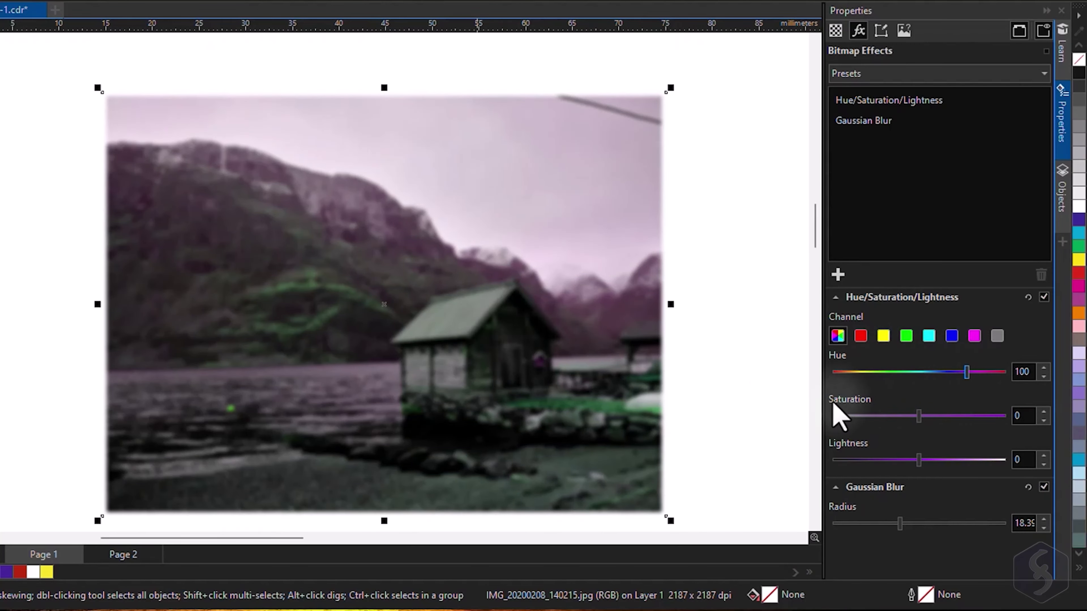
{"action": "left_click_drag", "start_coordinate": [919, 415], "coordinate": [870, 423]}
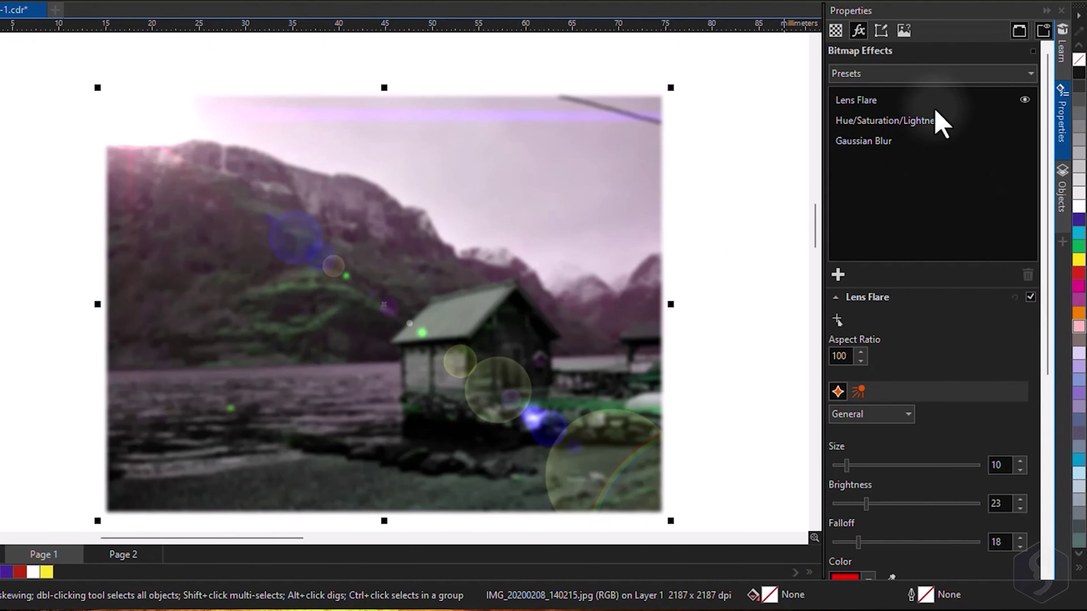
Step: Toggle the Lens Flare effect off and on and move it lower in the effects stack
{"action": "left_click", "coordinate": [932, 103]}
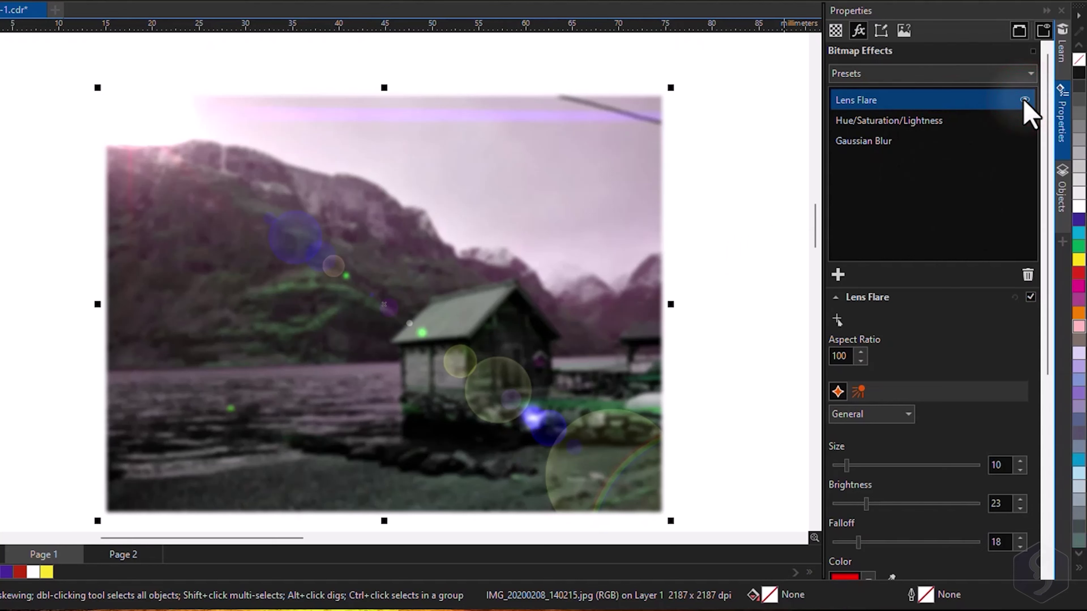
{"action": "left_click", "coordinate": [1024, 100]}
{"action": "left_click", "coordinate": [1024, 100]}
{"action": "left_click", "coordinate": [1000, 121]}
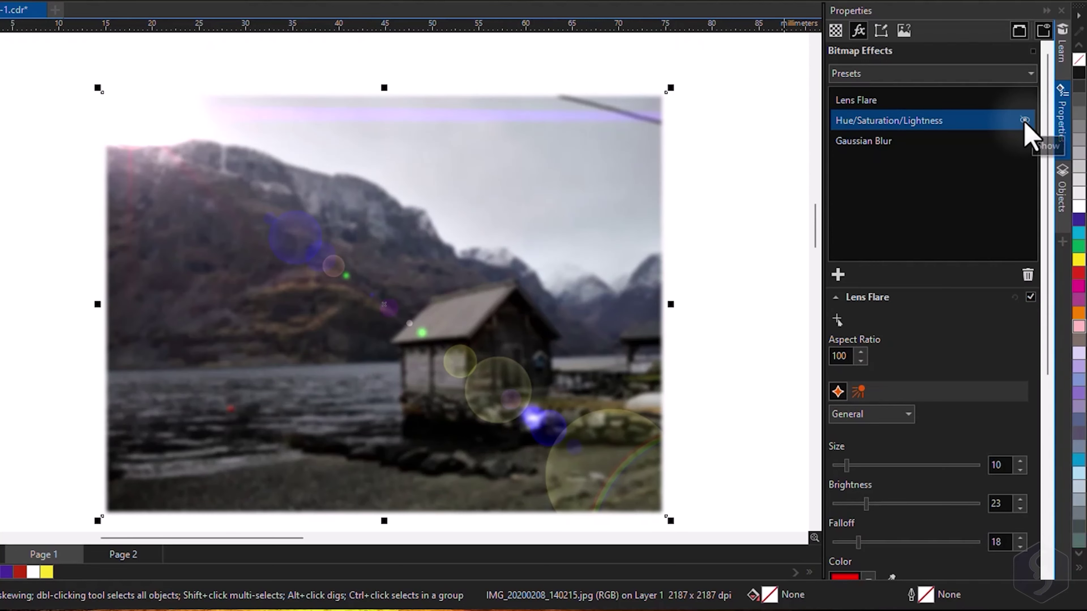
{"action": "left_click", "coordinate": [946, 106]}
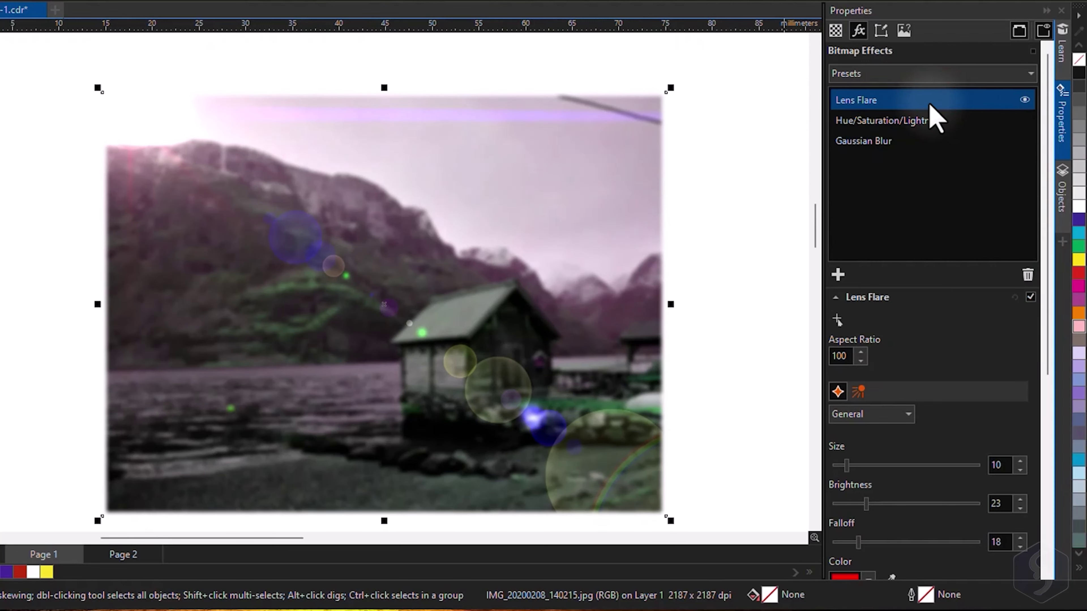
{"action": "left_click_drag", "start_coordinate": [927, 103], "coordinate": [920, 157]}
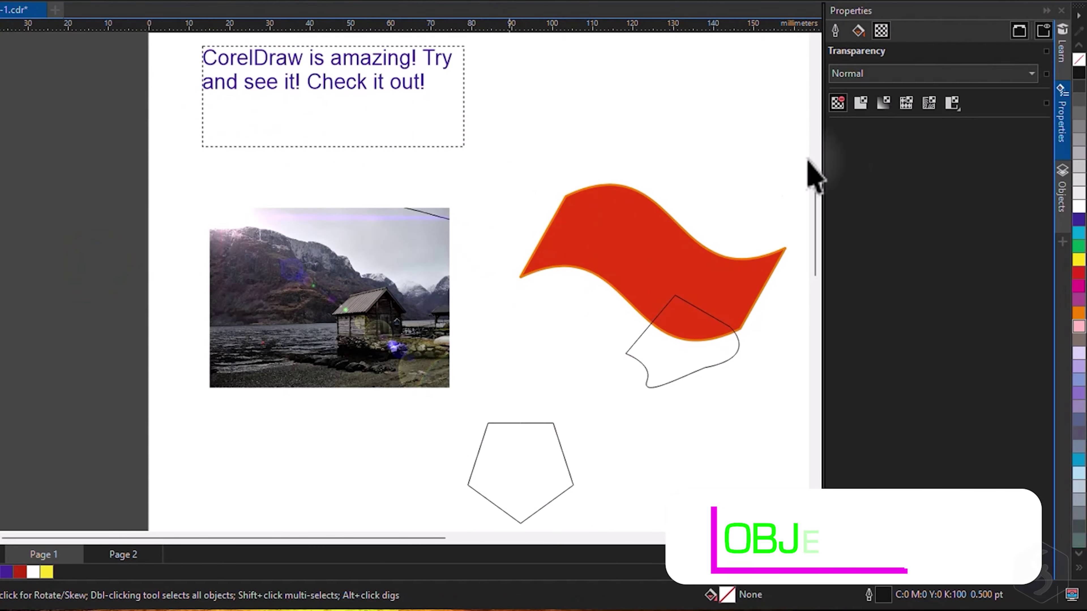
Step: Open the Objects docker and expand Page 1 and Layer 1 to list their objects
{"action": "left_click", "coordinate": [1064, 199]}
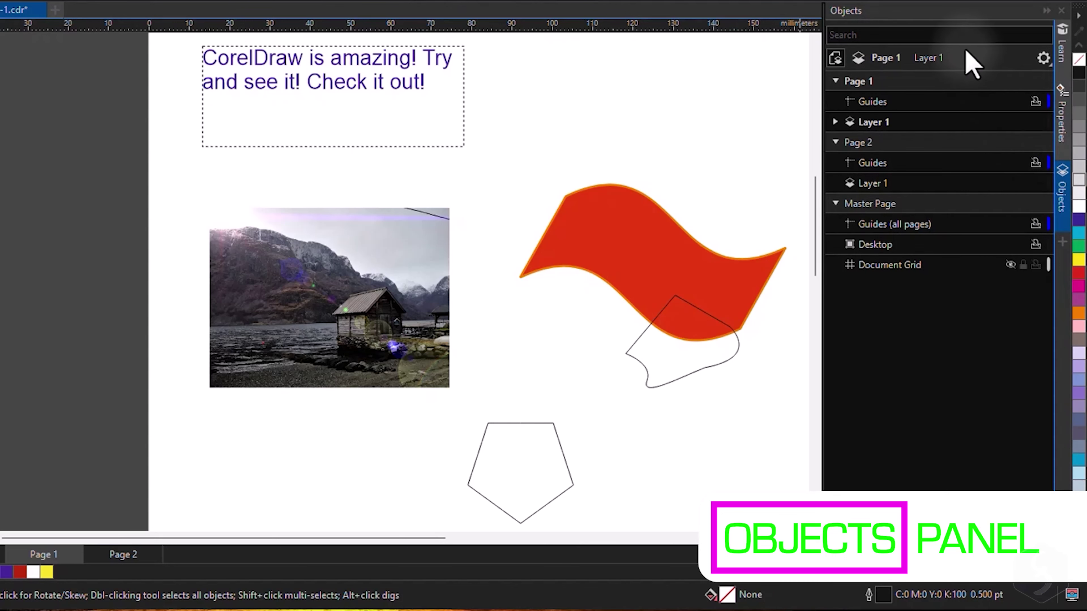
{"action": "left_click", "coordinate": [835, 142]}
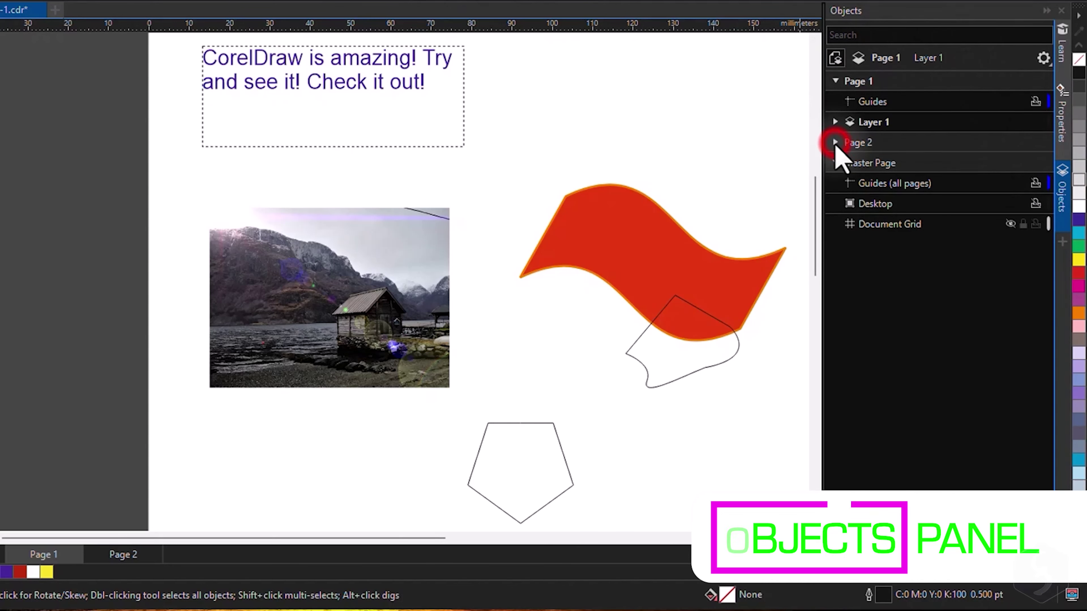
{"action": "left_click", "coordinate": [835, 81]}
{"action": "left_click", "coordinate": [857, 57]}
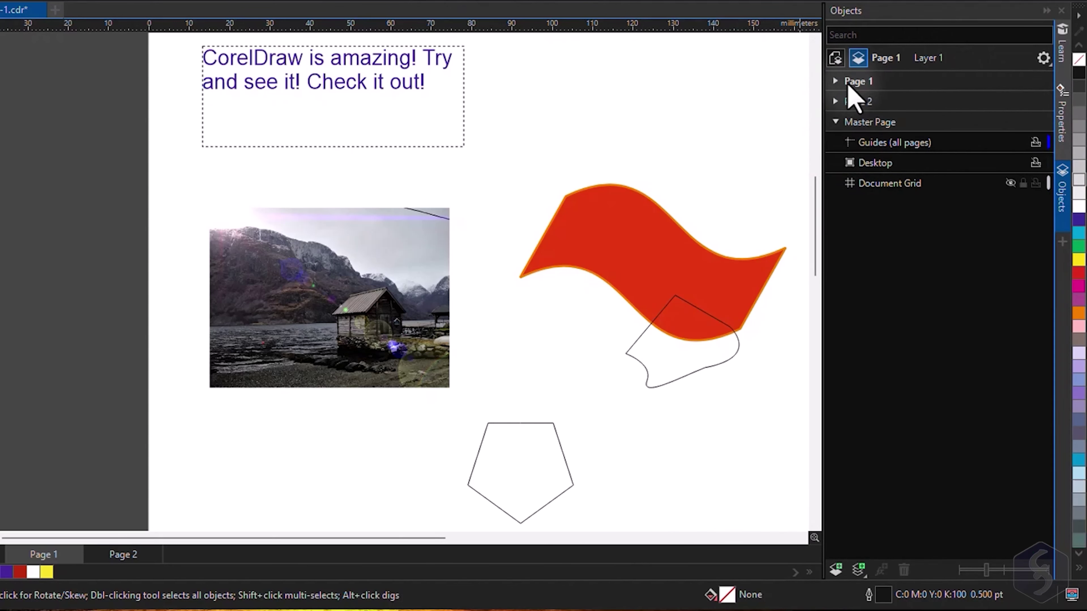
{"action": "left_click", "coordinate": [835, 81]}
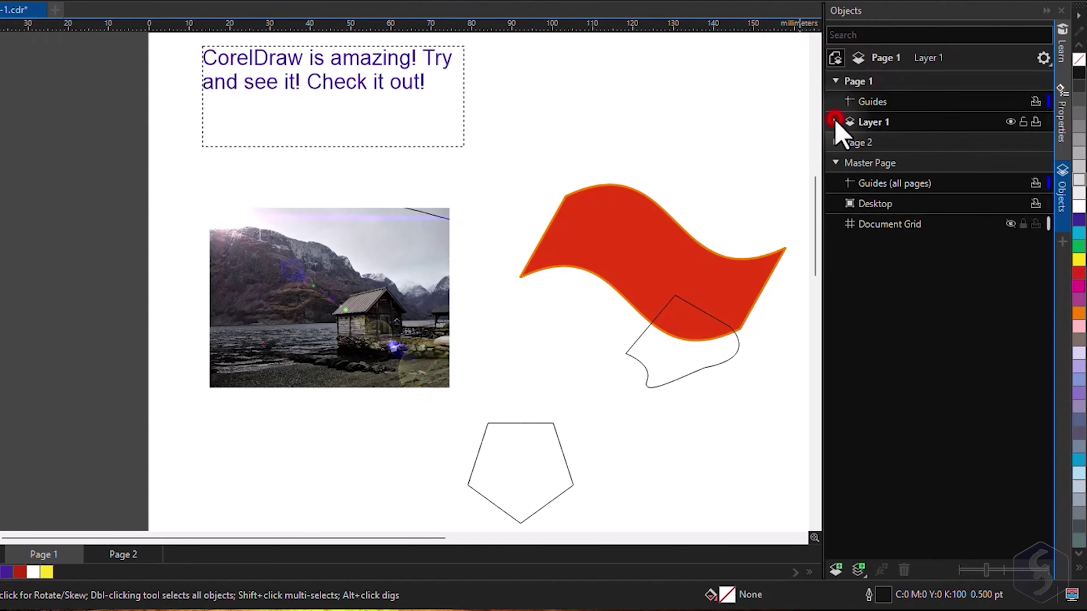
{"action": "left_click", "coordinate": [835, 121]}
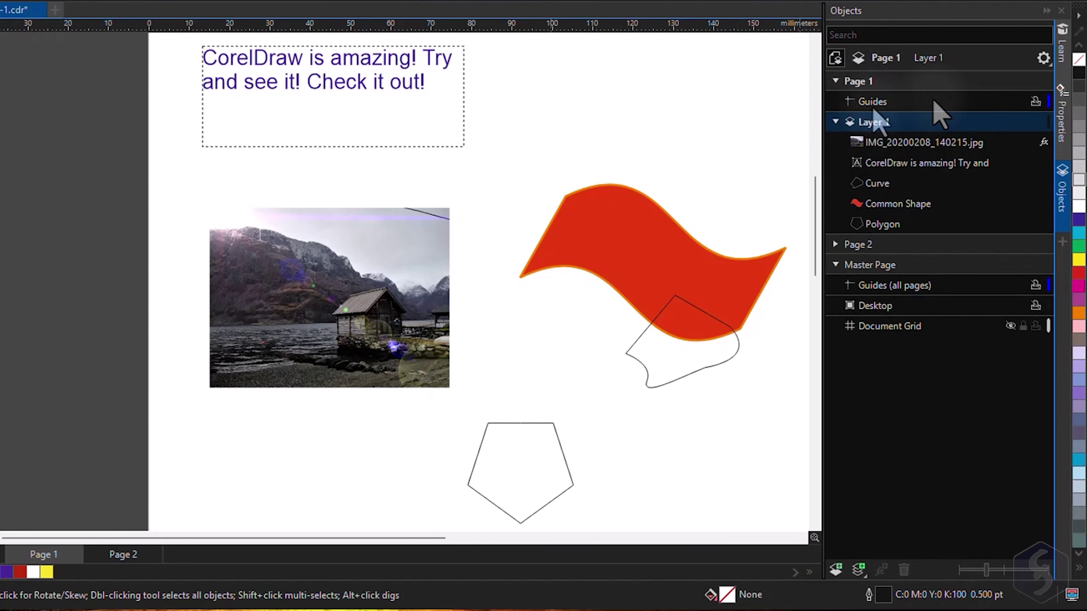
{"action": "left_click", "coordinate": [944, 142]}
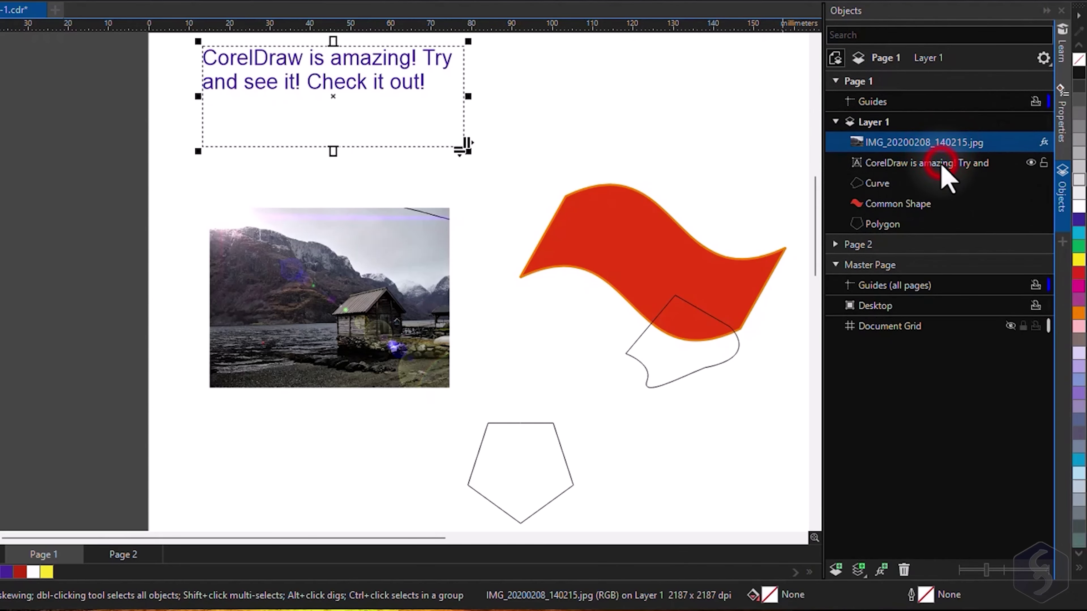
{"action": "left_click", "coordinate": [918, 188]}
{"action": "left_click", "coordinate": [913, 125]}
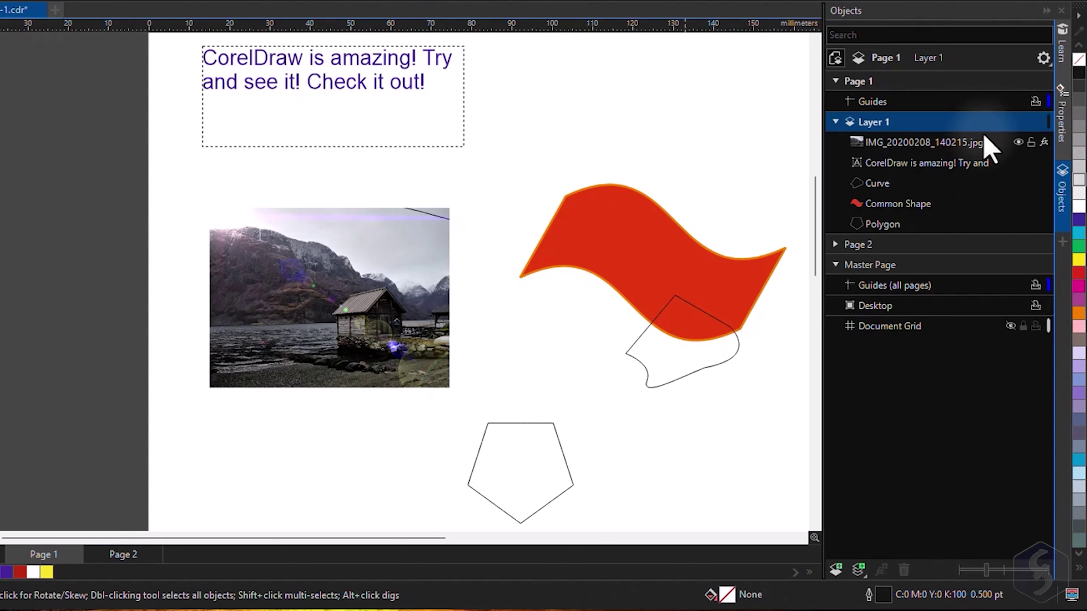
Step: Hide and re-show the photo and the paragraph text
{"action": "left_click", "coordinate": [1017, 142]}
{"action": "left_click", "coordinate": [1018, 142]}
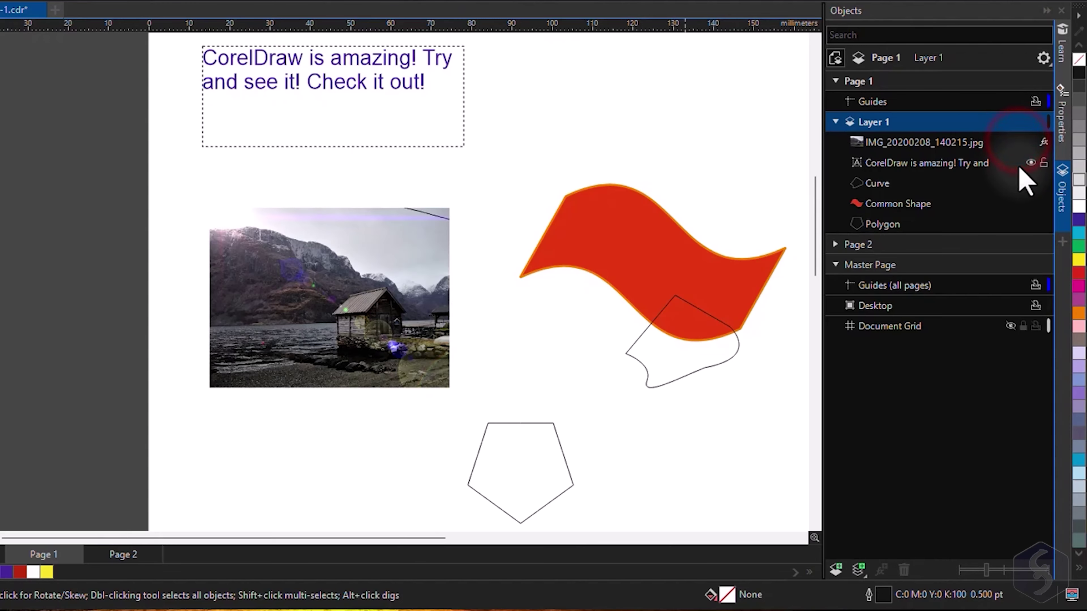
{"action": "left_click", "coordinate": [1030, 163]}
{"action": "left_click", "coordinate": [1030, 162]}
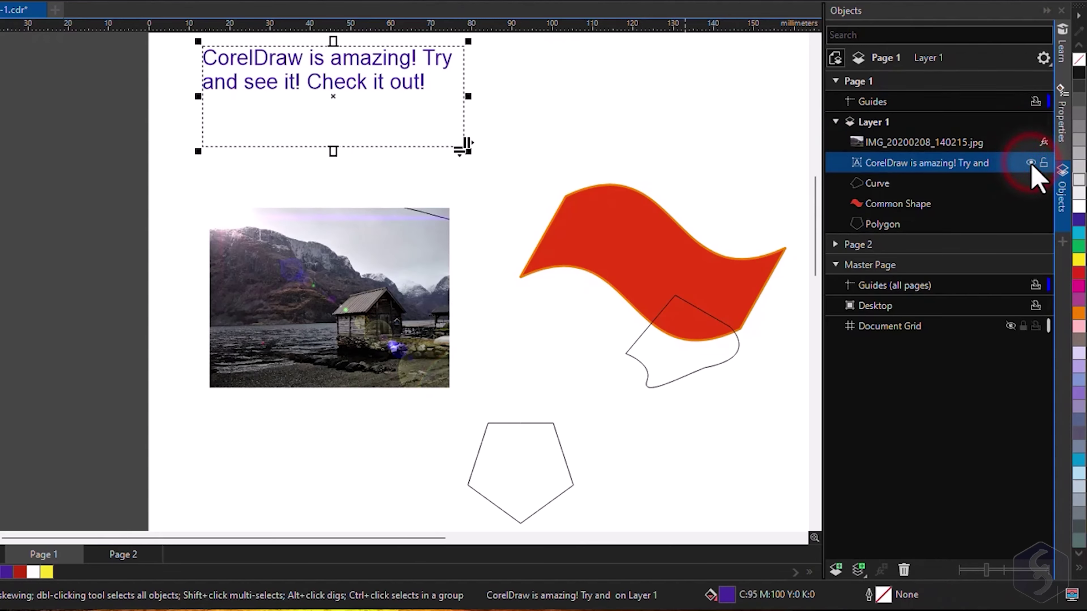
Step: Nudge the red wavy shape up-left and lock it
{"action": "left_click_drag", "start_coordinate": [656, 267], "coordinate": [642, 243]}
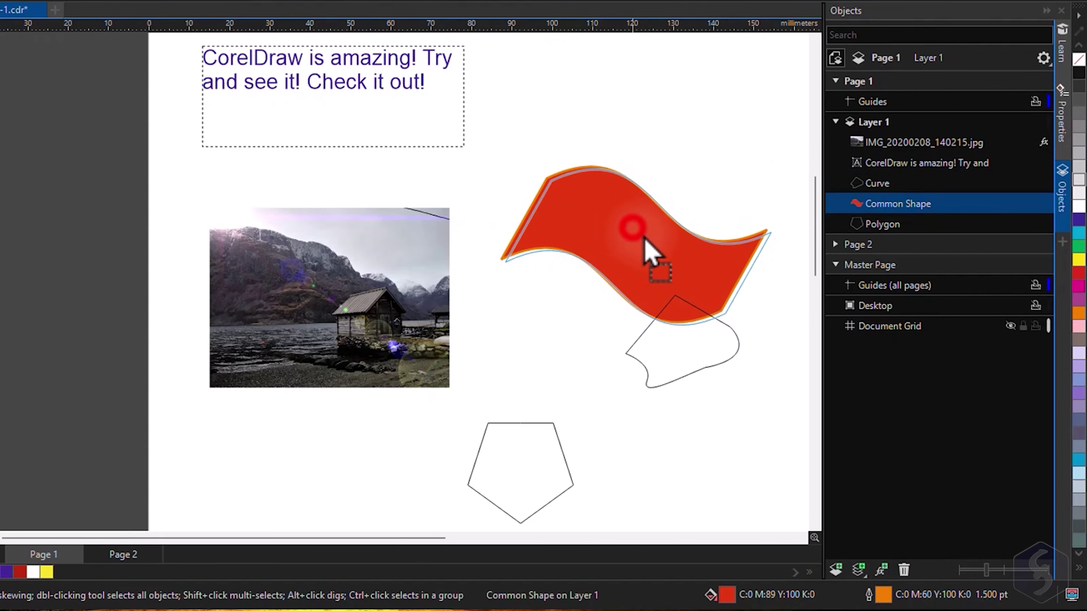
{"action": "left_click", "coordinate": [1044, 203]}
{"action": "left_click", "coordinate": [703, 253]}
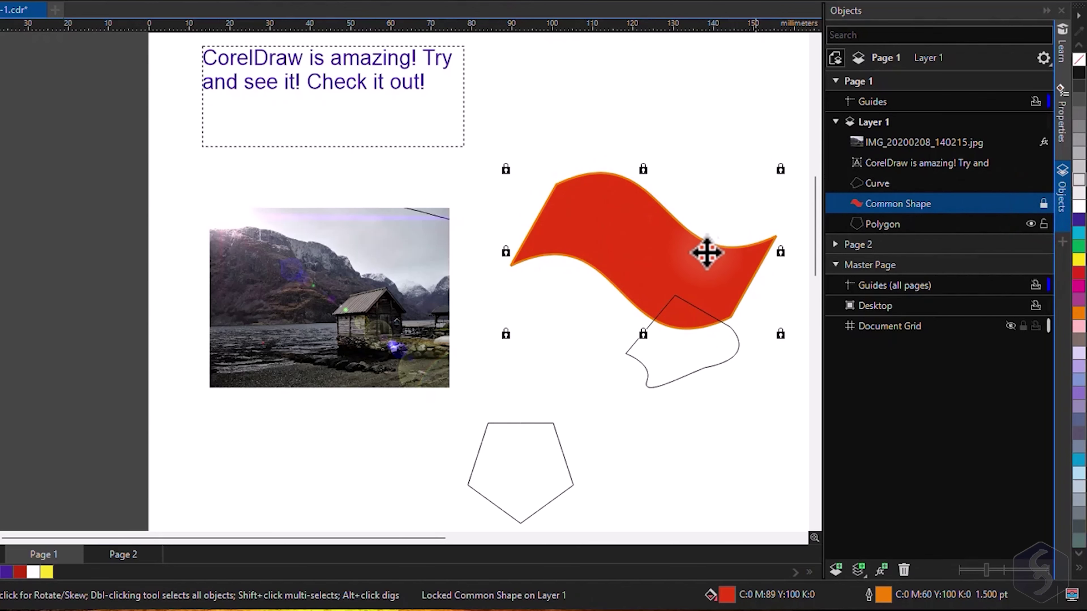
Step: Switch the photo's lens-flare effects off and on, then move the red wave shape above Curve
{"action": "key", "text": "Tab"}
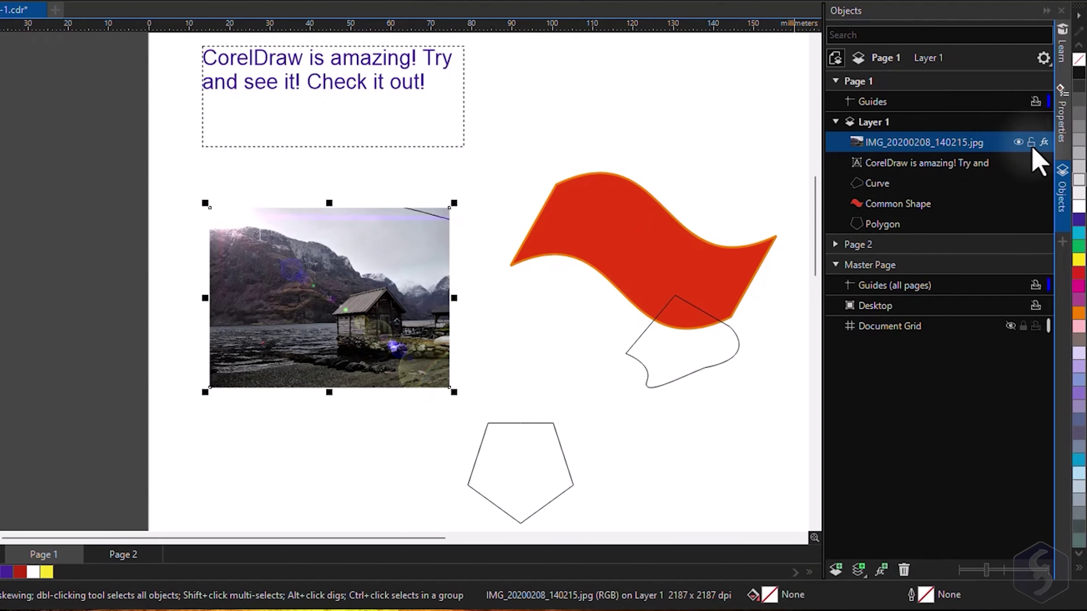
{"action": "left_click", "coordinate": [1043, 142]}
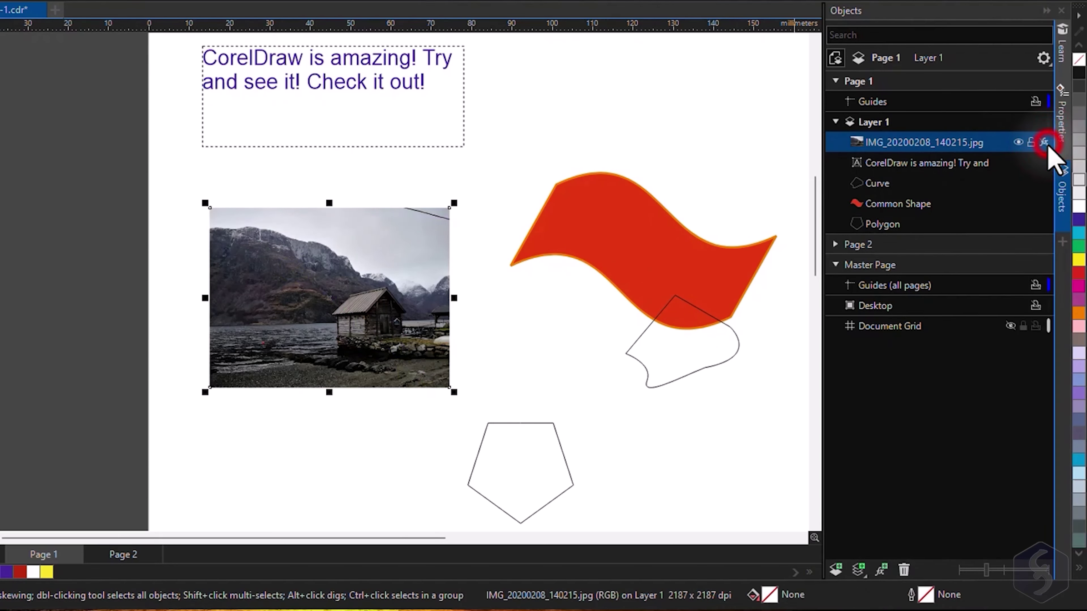
{"action": "left_click", "coordinate": [1045, 143]}
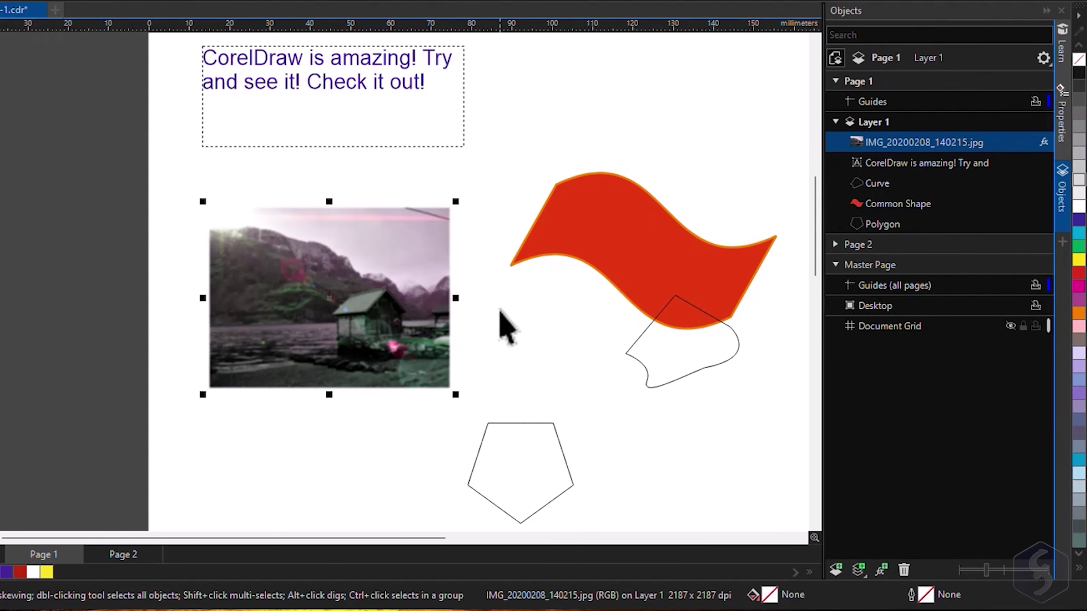
{"action": "left_click", "coordinate": [913, 204]}
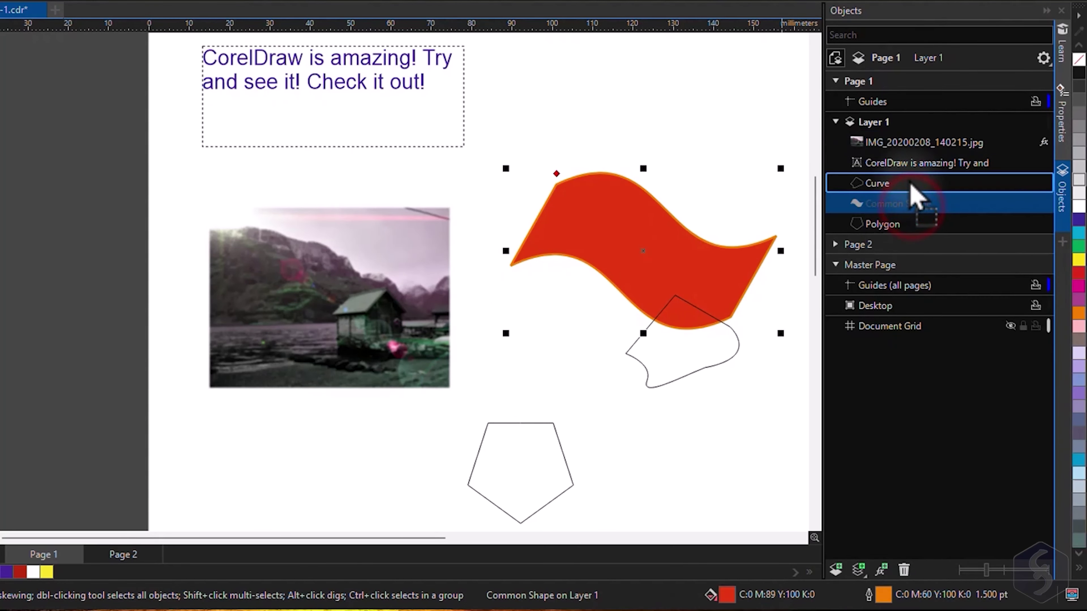
{"action": "left_click_drag", "start_coordinate": [911, 185], "coordinate": [909, 216]}
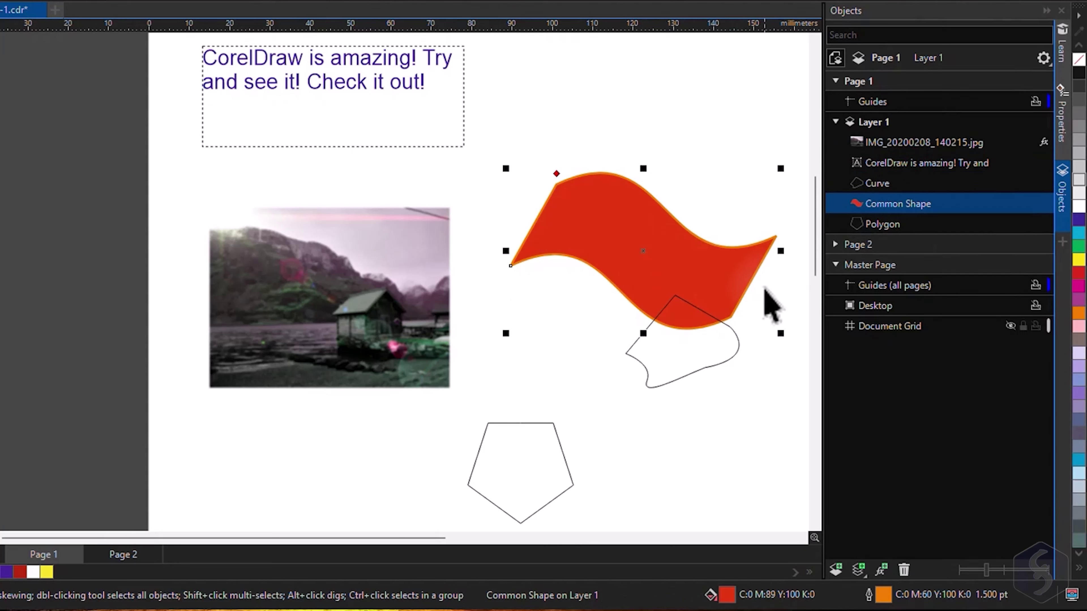
Step: Create Layer 2, move the Common Shape wave into it, and toggle Layer 1 off and on
{"action": "left_click", "coordinate": [836, 571]}
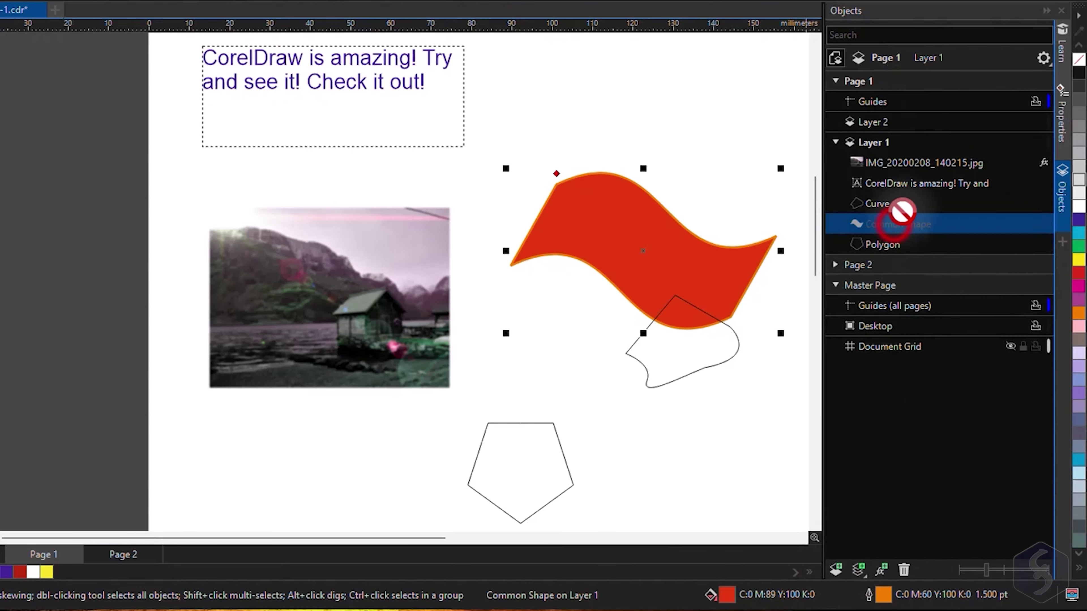
{"action": "left_click_drag", "start_coordinate": [902, 210], "coordinate": [905, 128]}
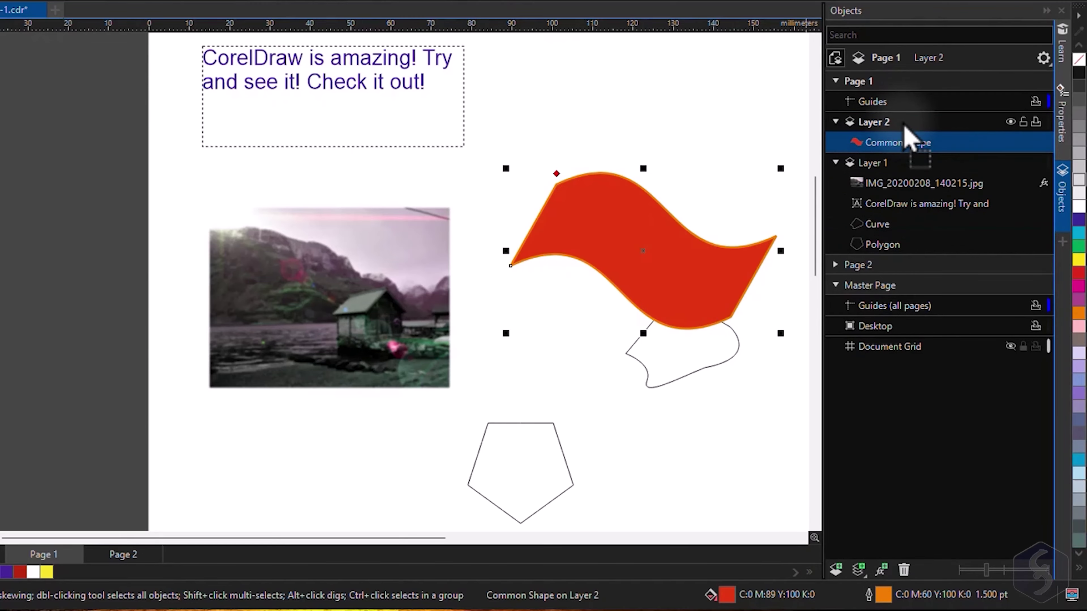
{"action": "left_click", "coordinate": [1010, 163]}
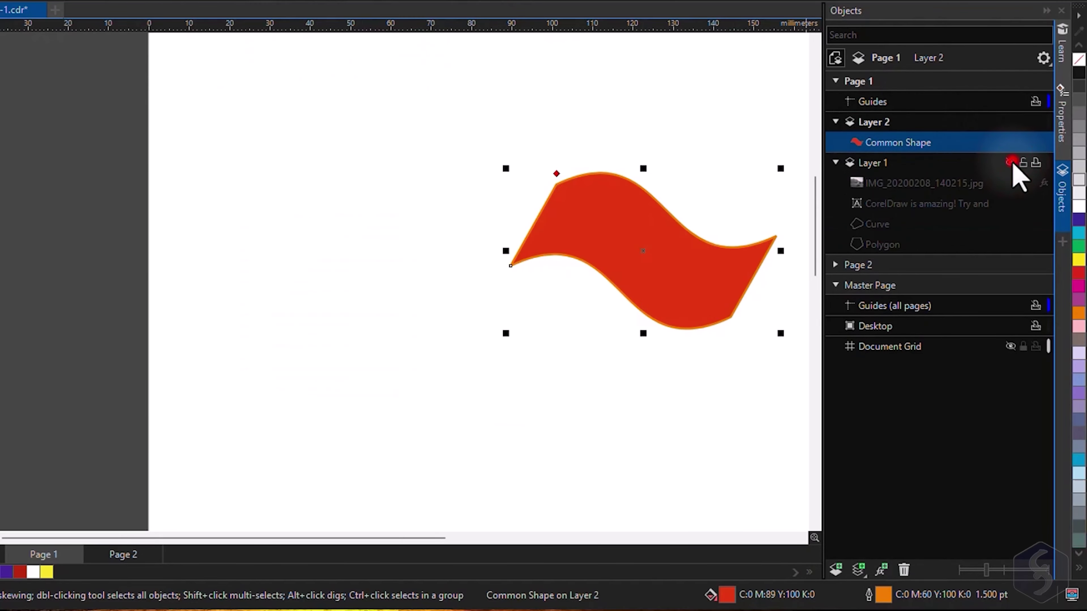
{"action": "left_click", "coordinate": [1011, 163]}
{"action": "left_click", "coordinate": [1010, 122]}
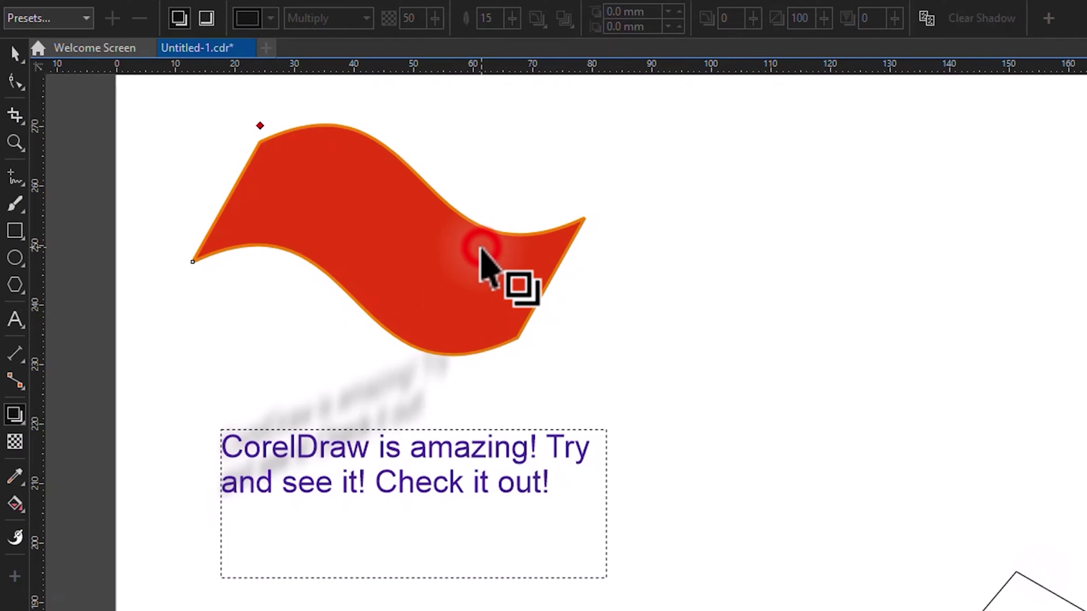
{"action": "left_click_drag", "start_coordinate": [389, 239], "coordinate": [569, 199]}
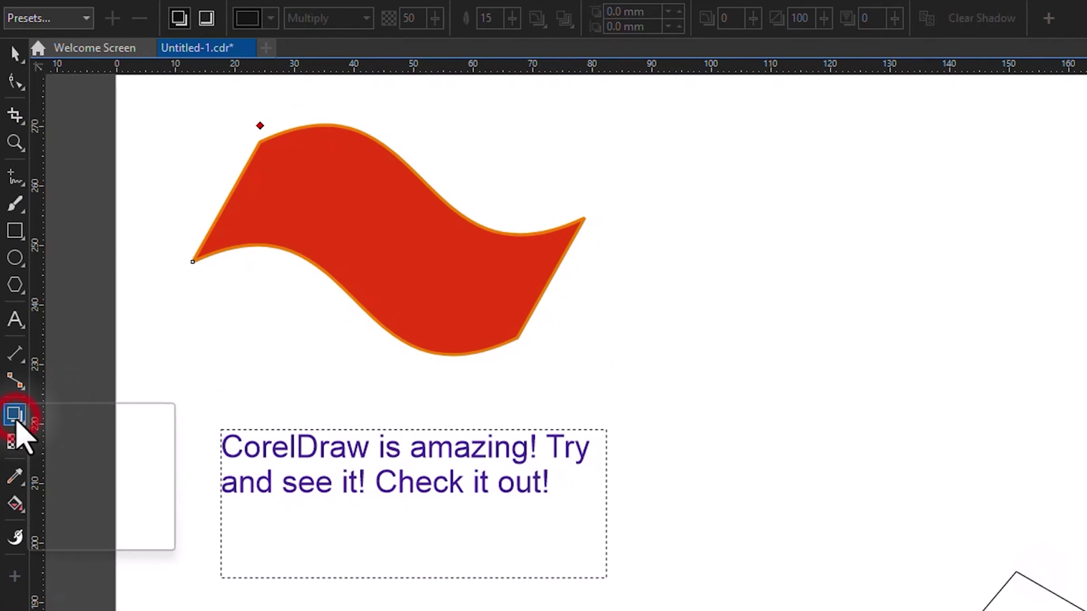
{"action": "left_click", "coordinate": [15, 418]}
{"action": "left_click", "coordinate": [77, 476]}
{"action": "left_click_drag", "start_coordinate": [388, 280], "coordinate": [444, 258]}
{"action": "left_click", "coordinate": [430, 469]}
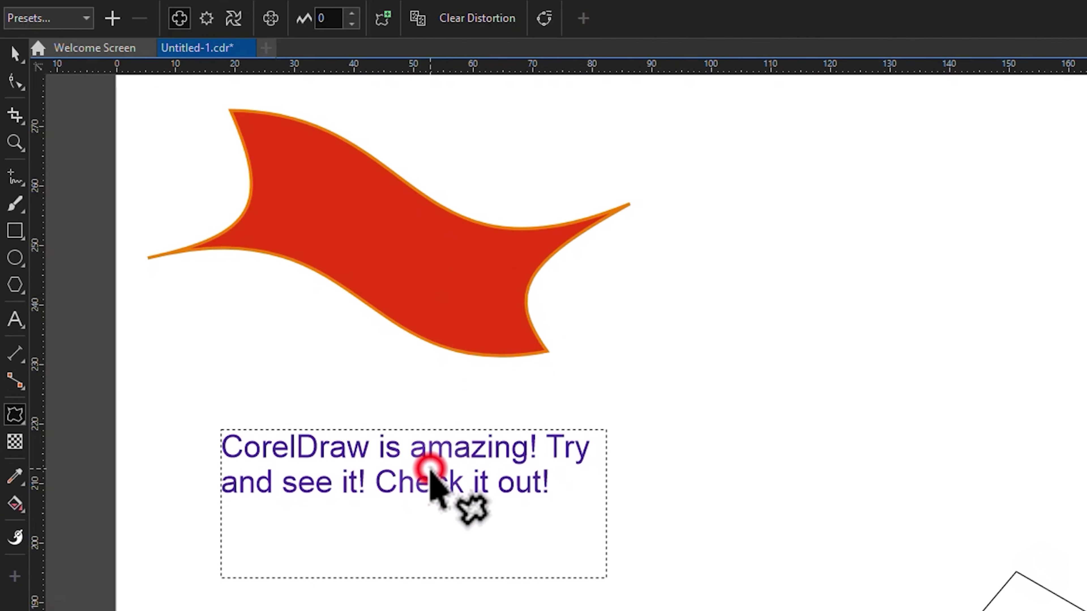
{"action": "left_click_drag", "start_coordinate": [447, 450], "coordinate": [505, 449]}
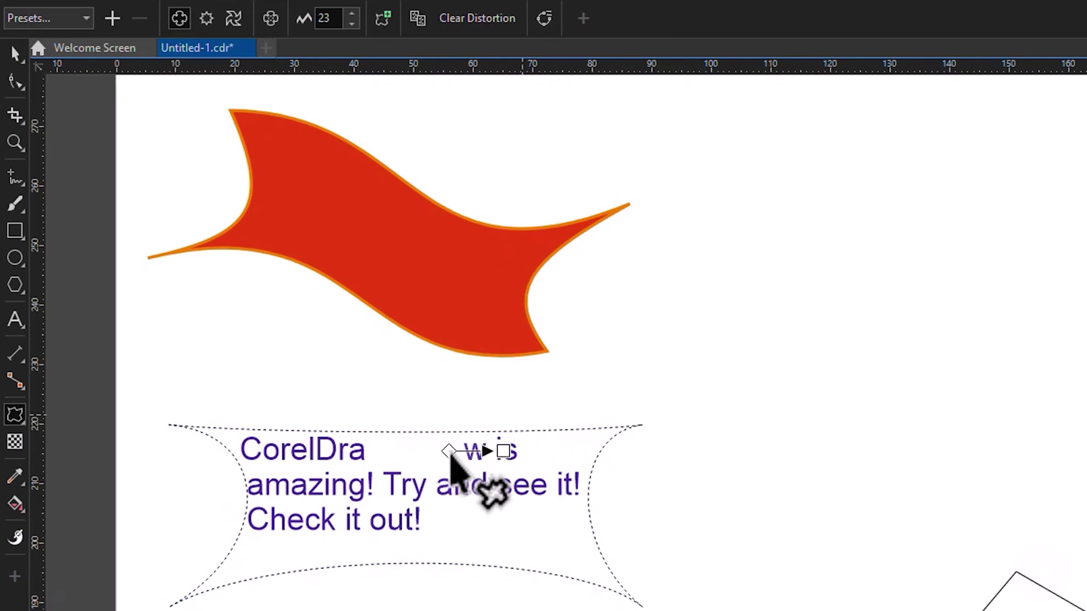
{"action": "key", "text": "ctrl+z"}
{"action": "key", "text": "ctrl+z"}
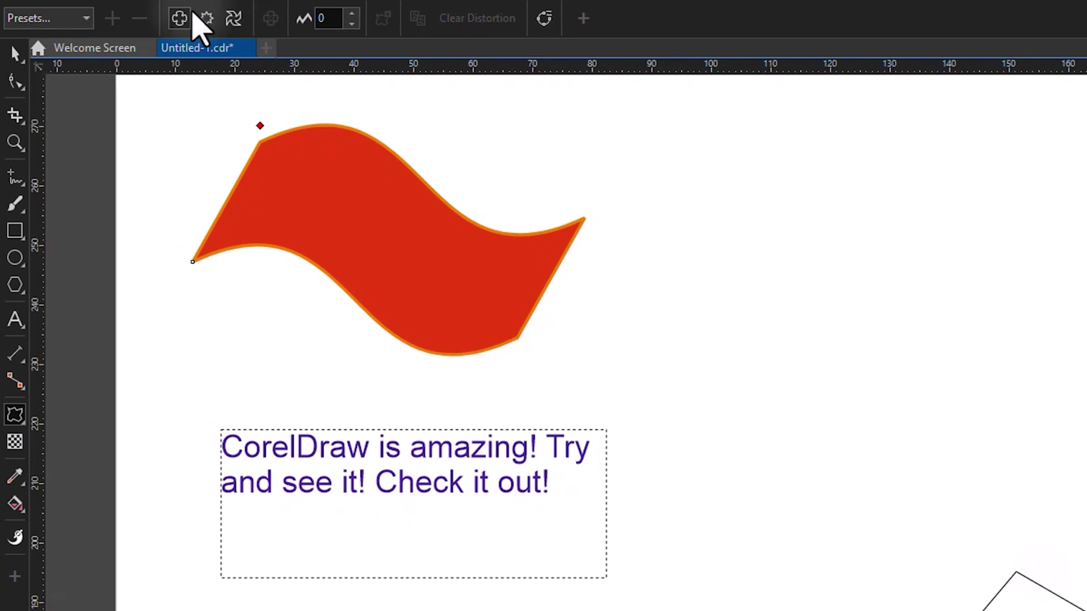
{"action": "left_click", "coordinate": [234, 19]}
{"action": "left_click_drag", "start_coordinate": [372, 230], "coordinate": [266, 147]}
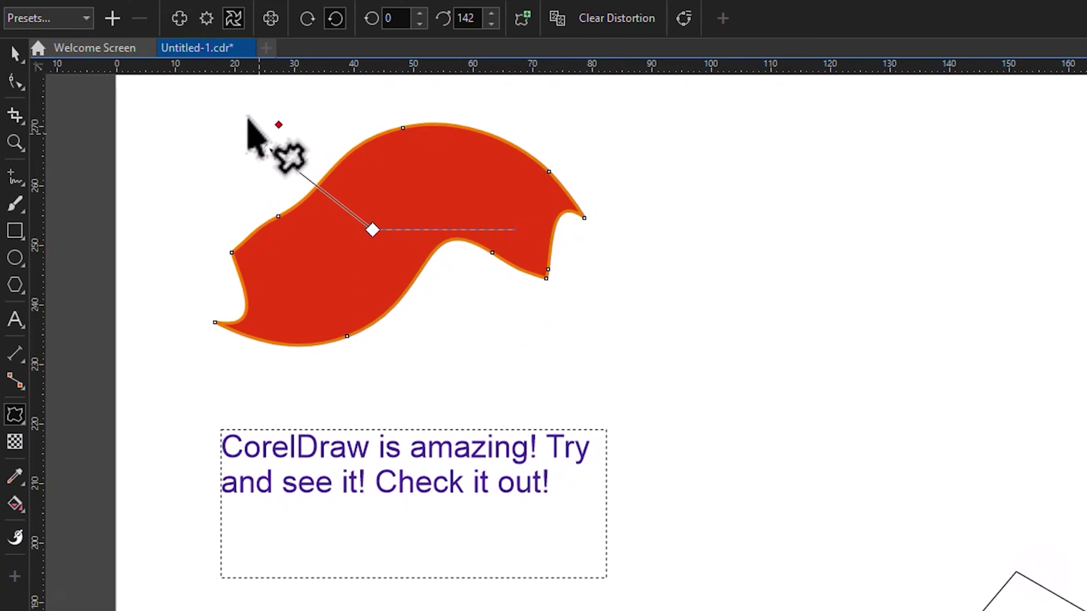
{"action": "left_click", "coordinate": [207, 19]}
{"action": "left_click_drag", "start_coordinate": [364, 238], "coordinate": [429, 208]}
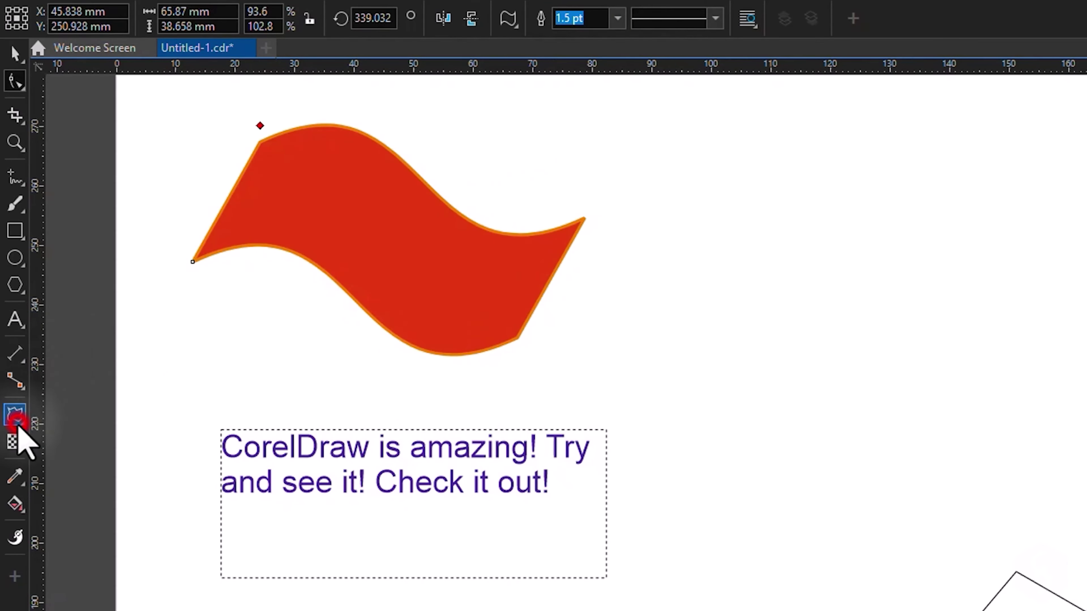
{"action": "left_click", "coordinate": [17, 424]}
{"action": "left_click", "coordinate": [95, 518]}
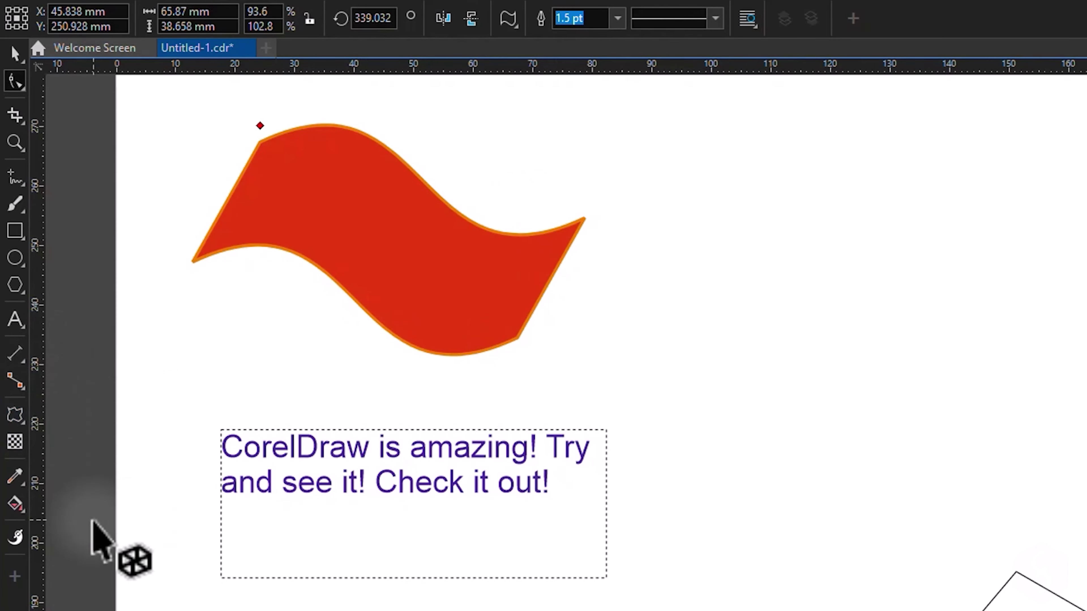
{"action": "left_click_drag", "start_coordinate": [388, 240], "coordinate": [691, 199]}
{"action": "left_click_drag", "start_coordinate": [454, 233], "coordinate": [420, 235]}
{"action": "key", "text": "Escape"}
{"action": "scroll", "coordinate": [577, 321], "scroll_direction": "up", "scroll_amount": 1}
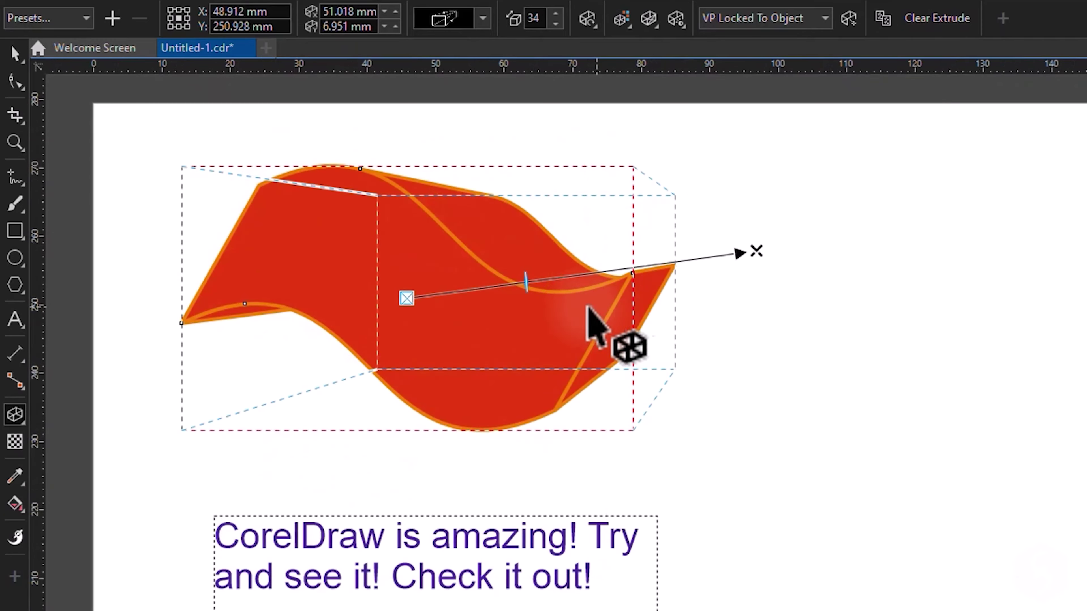
{"action": "left_click", "coordinate": [540, 305]}
{"action": "left_click_drag", "start_coordinate": [565, 315], "coordinate": [562, 226]}
{"action": "left_click", "coordinate": [502, 317]}
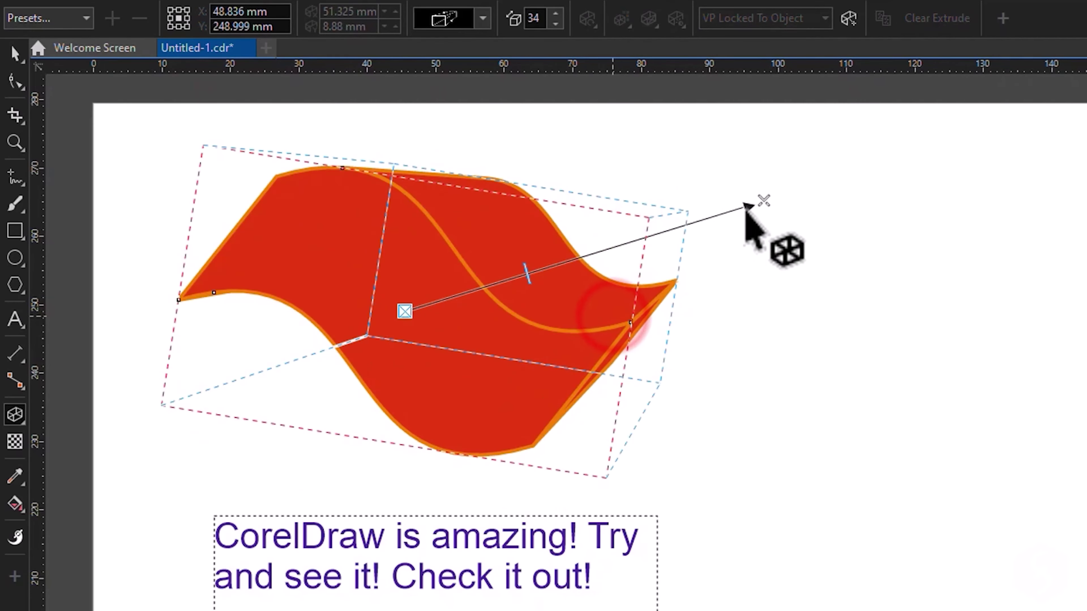
{"action": "left_click", "coordinate": [762, 199]}
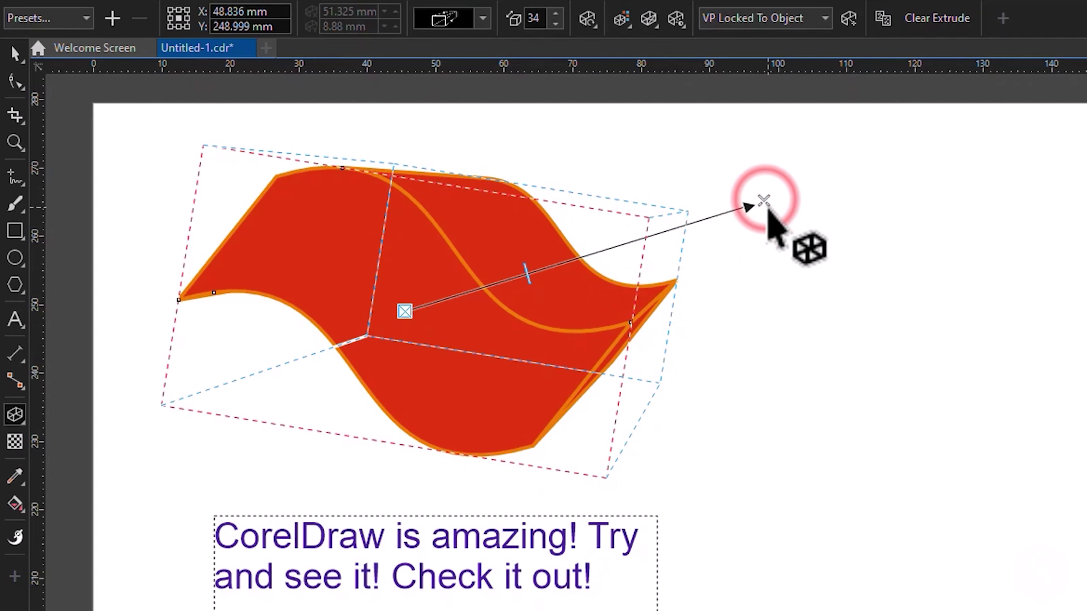
{"action": "left_click", "coordinate": [620, 18]}
{"action": "left_click", "coordinate": [656, 64]}
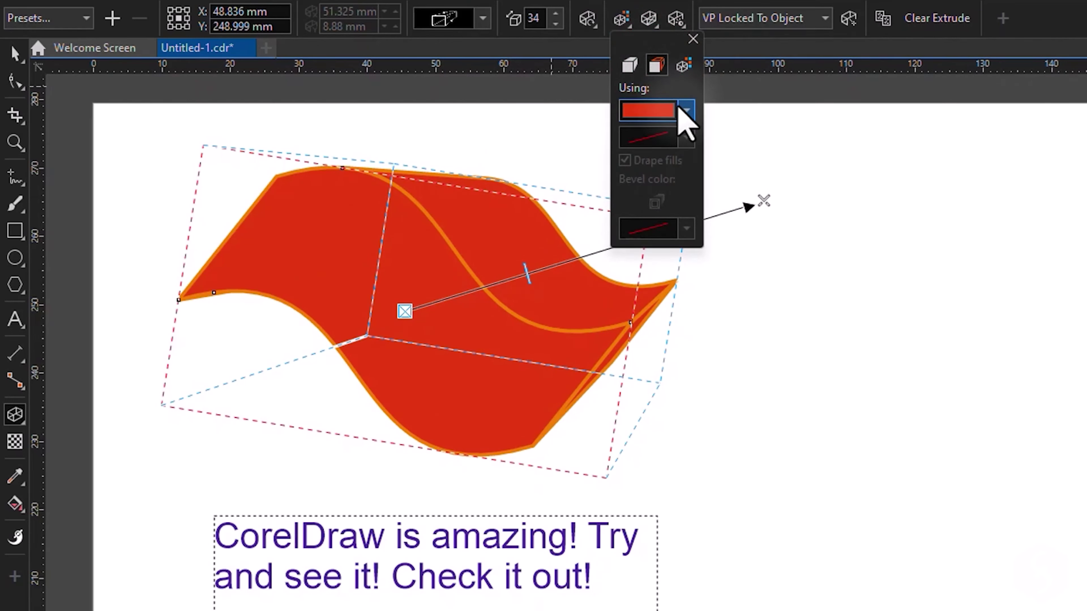
{"action": "left_click", "coordinate": [686, 110]}
{"action": "left_click_drag", "start_coordinate": [730, 217], "coordinate": [778, 214]}
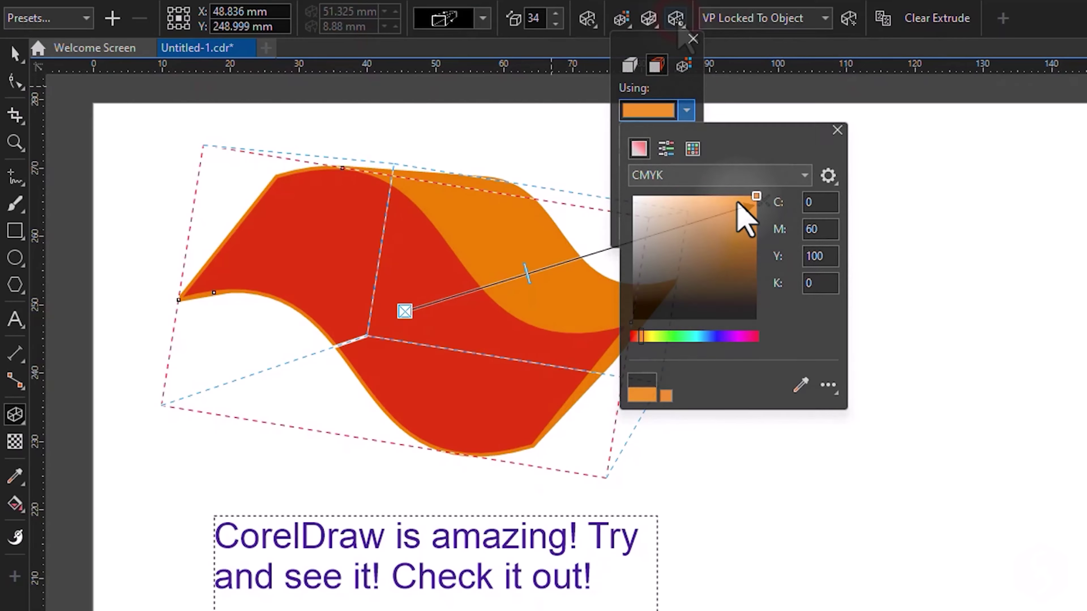
{"action": "left_click", "coordinate": [675, 18]}
{"action": "left_click", "coordinate": [678, 318]}
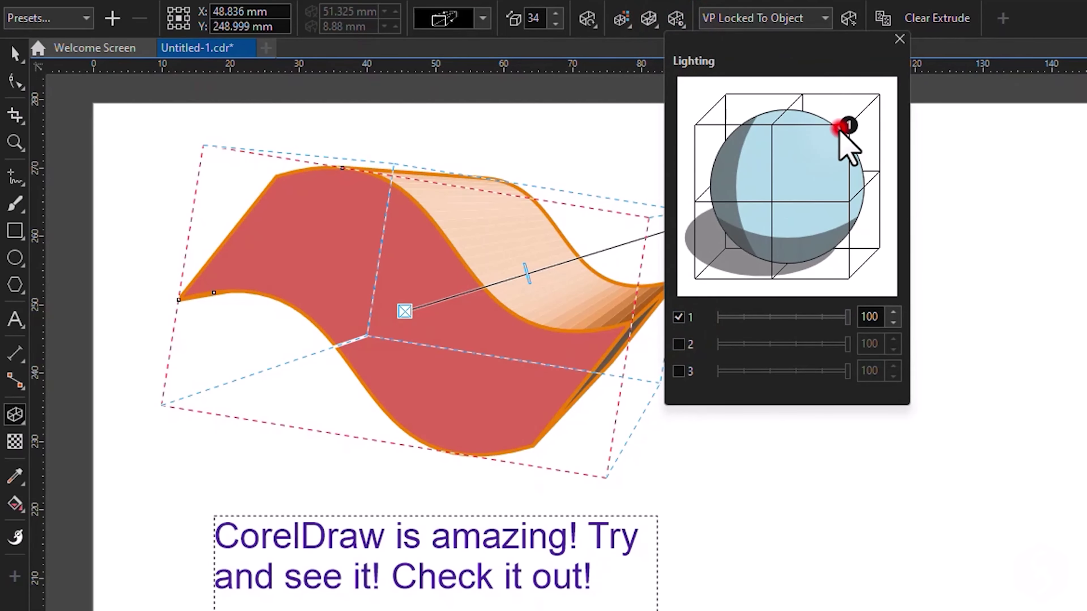
{"action": "mouse_move", "coordinate": [837, 127]}
{"action": "left_mouse_down"}
{"action": "mouse_move", "coordinate": [847, 131]}
{"action": "mouse_move", "coordinate": [769, 126]}
{"action": "left_mouse_up"}
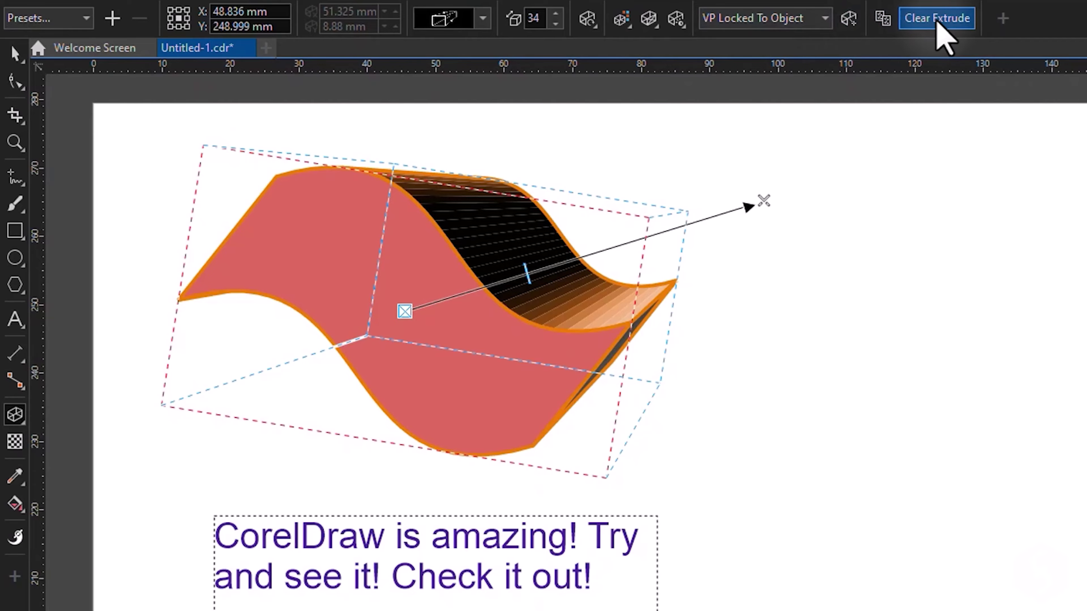
{"action": "left_click", "coordinate": [937, 20]}
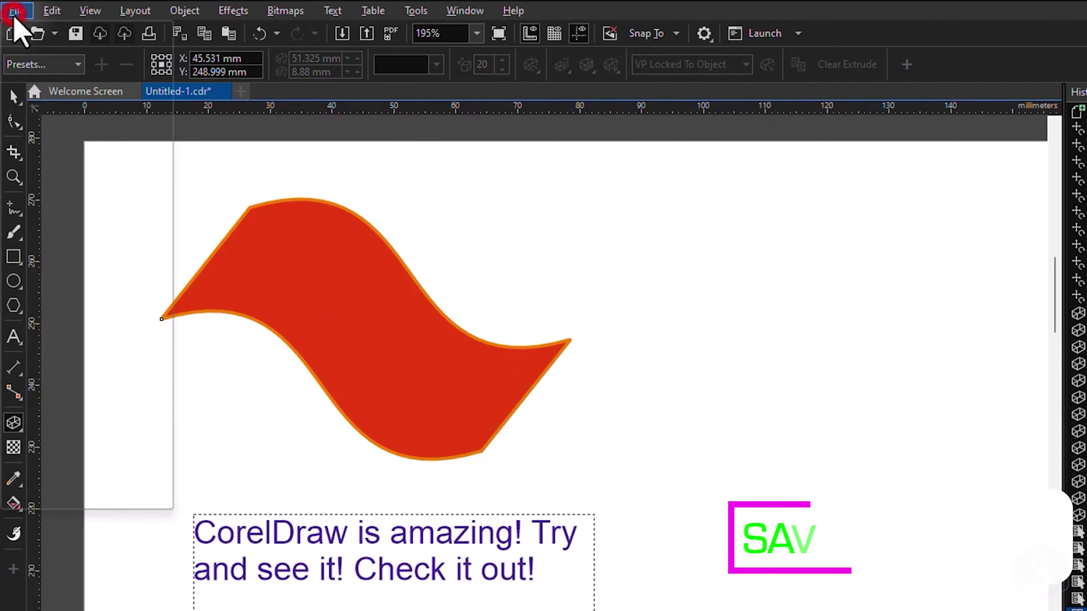
{"action": "left_click", "coordinate": [11, 15]}
{"action": "left_click", "coordinate": [83, 196]}
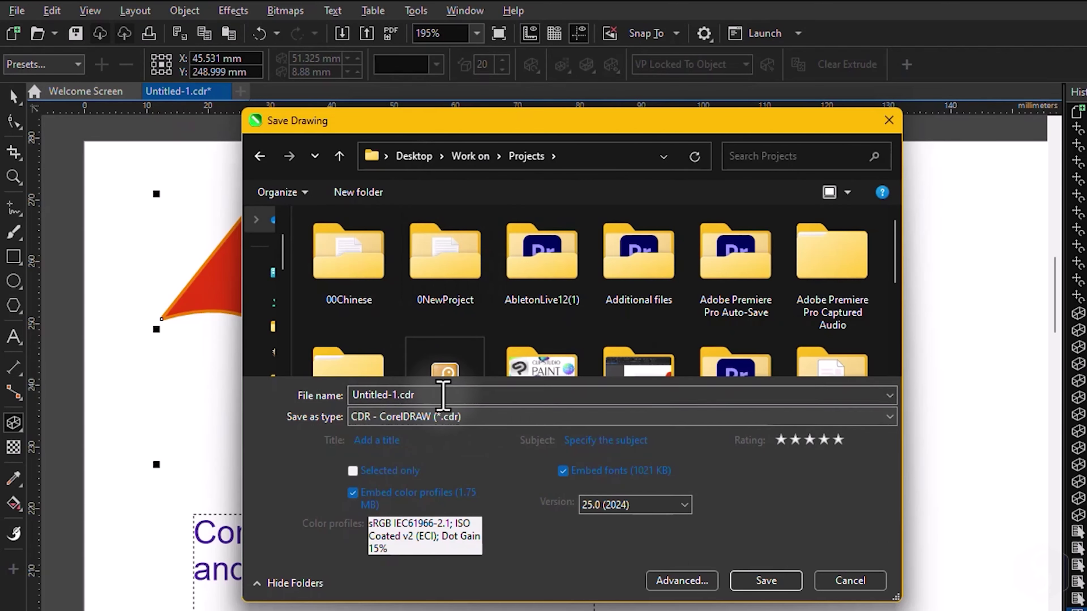
{"action": "left_click", "coordinate": [468, 416]}
{"action": "left_click", "coordinate": [467, 417]}
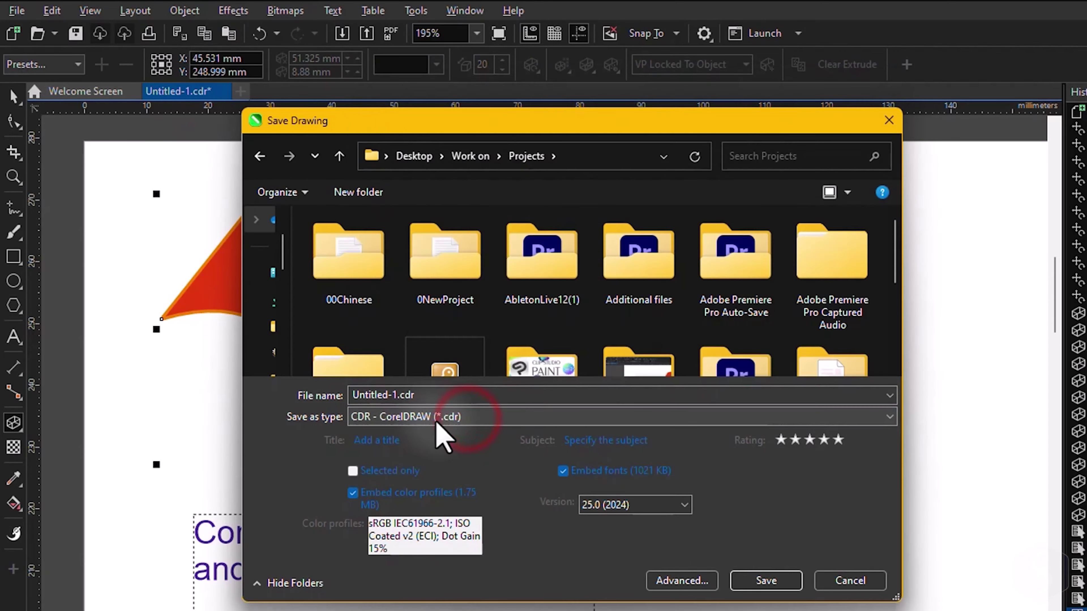
{"action": "left_click", "coordinate": [489, 417]}
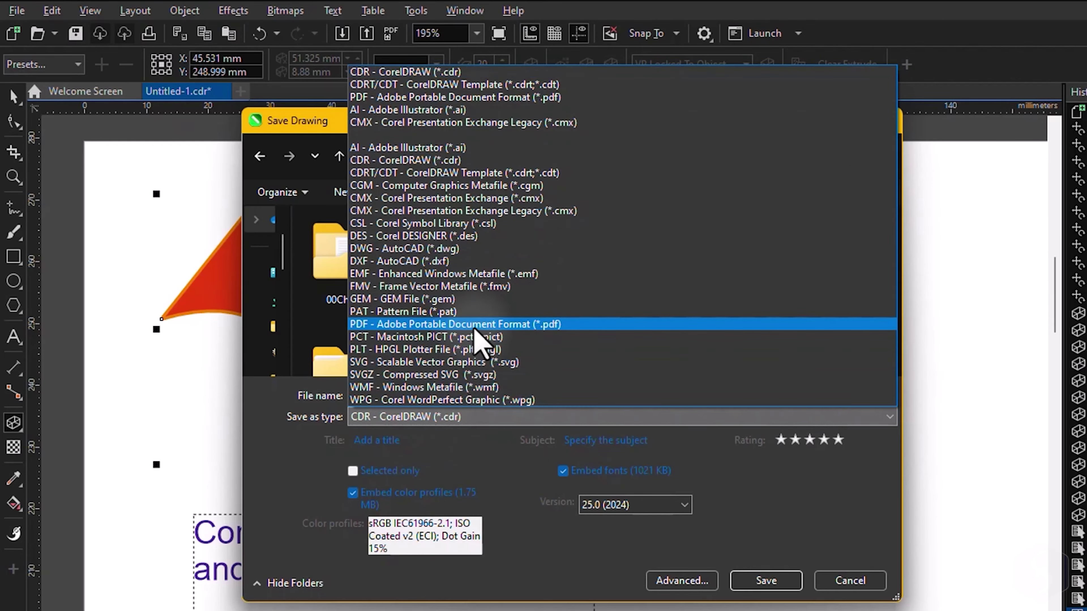
{"action": "left_click", "coordinate": [475, 325]}
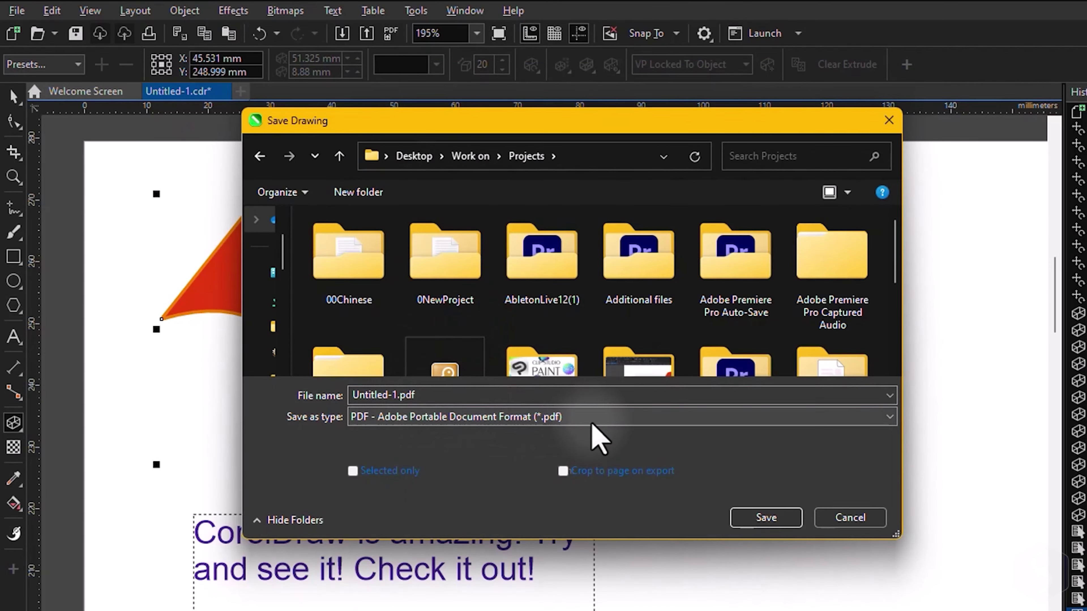
{"action": "left_click", "coordinate": [609, 417]}
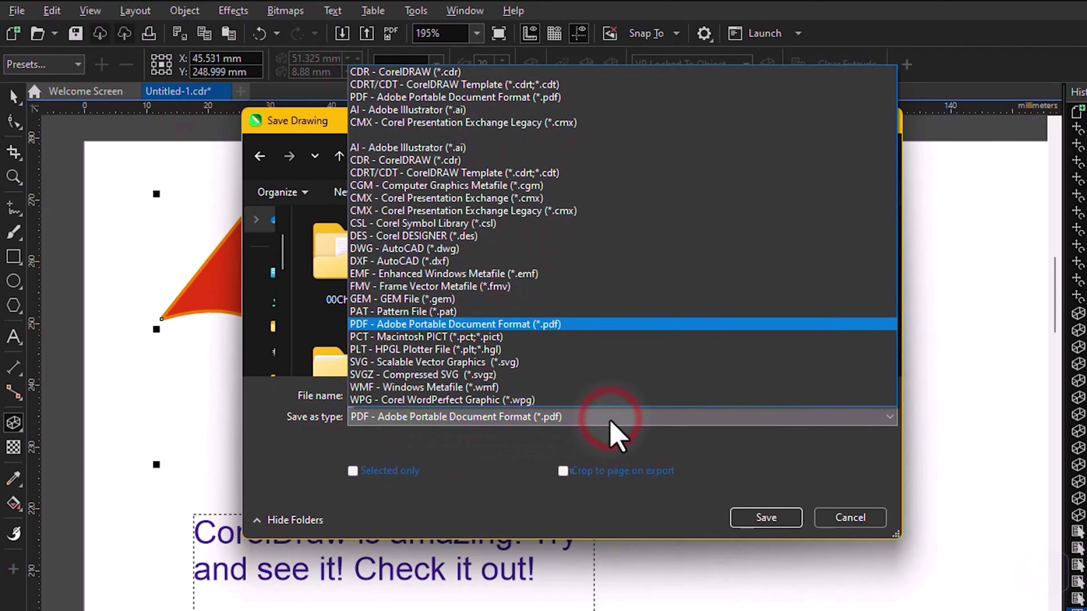
{"action": "left_click", "coordinate": [542, 362]}
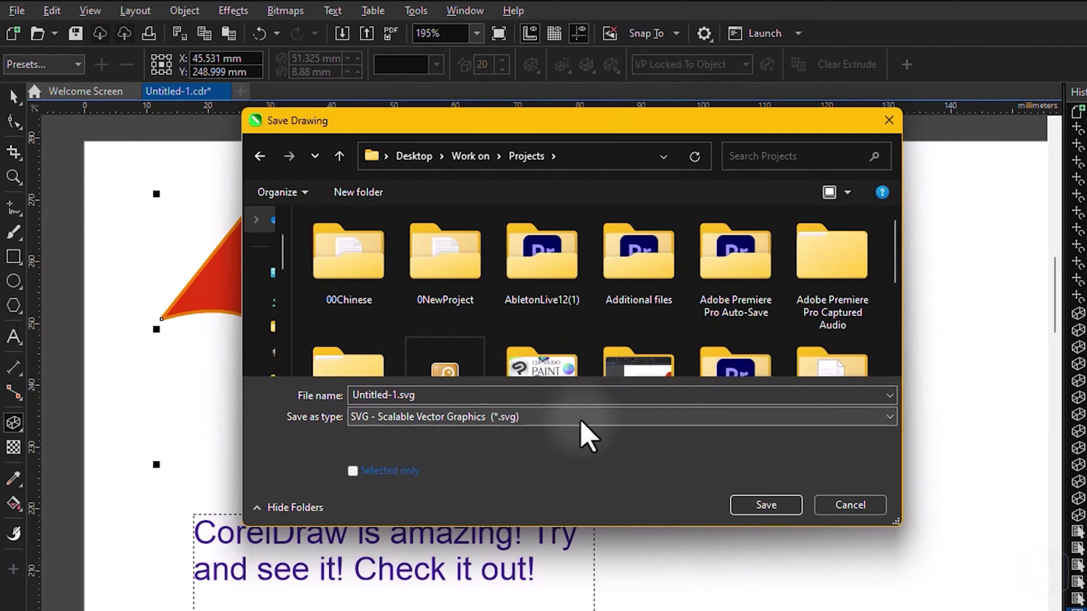
{"action": "left_click", "coordinate": [850, 504]}
{"action": "key", "text": "space"}
{"action": "scroll", "coordinate": [504, 377], "scroll_direction": "down", "scroll_amount": 3}
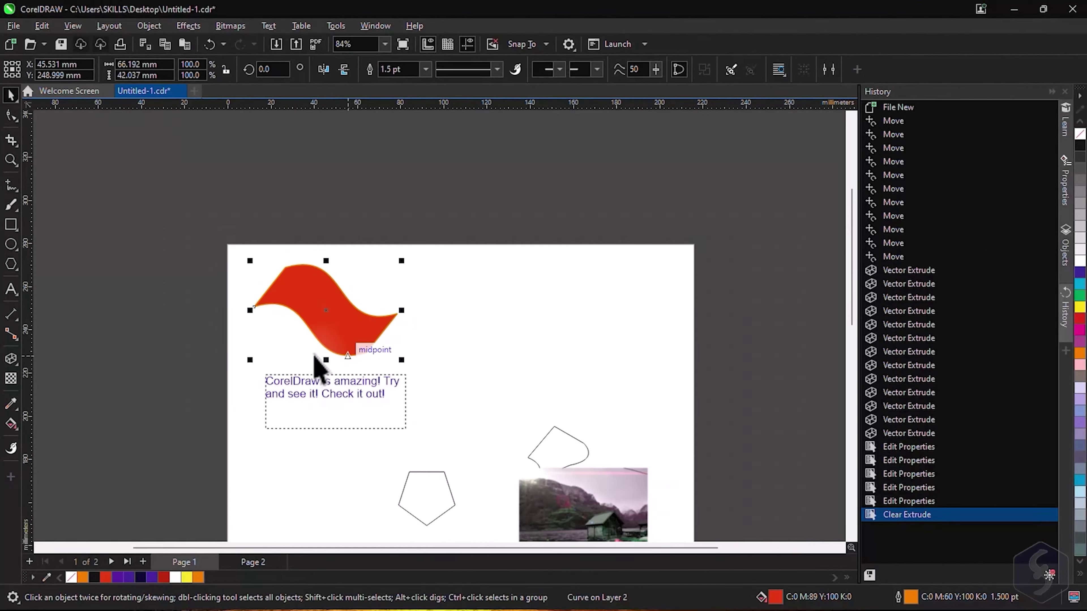